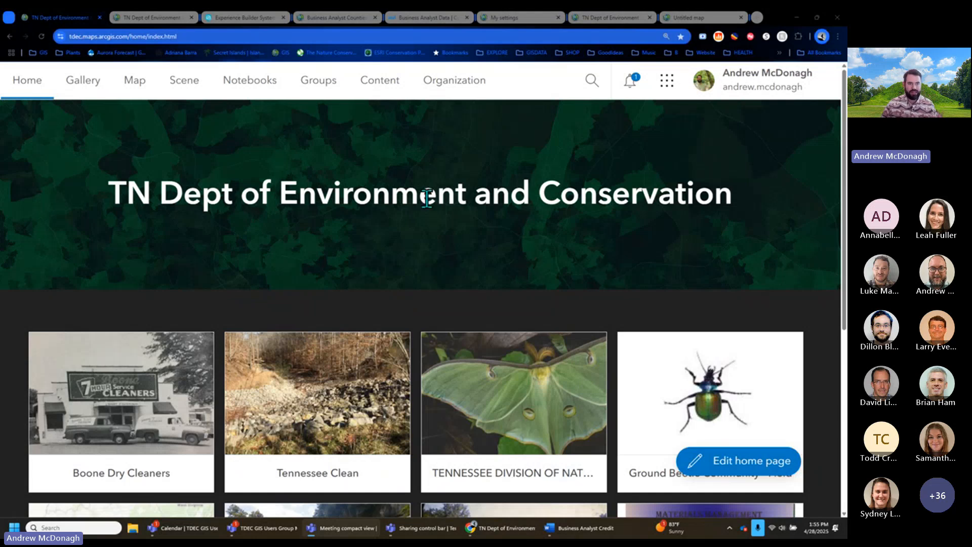
- Look over the organization's licenses page, then return to the organization home page
left_click(158, 18)
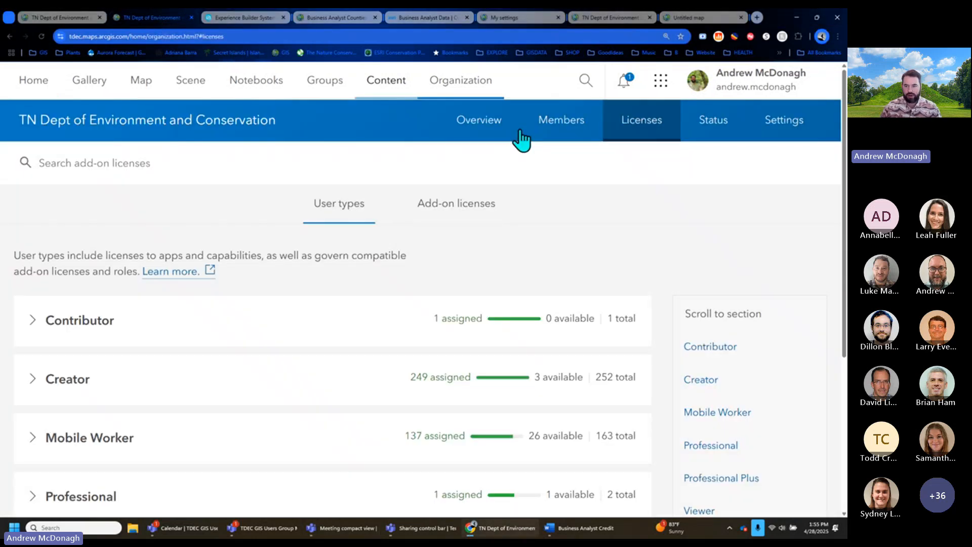
scroll(810, 217, "down", 2)
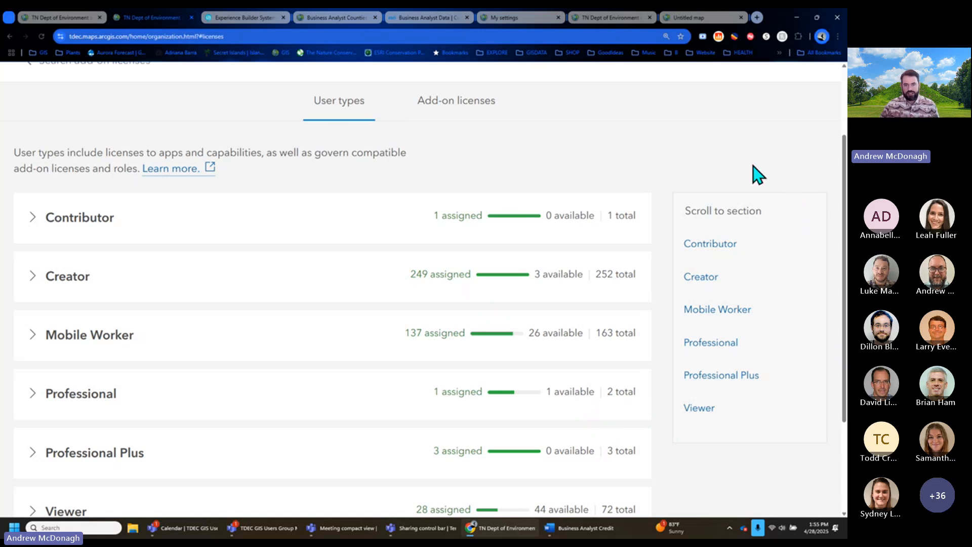
left_click(68, 276)
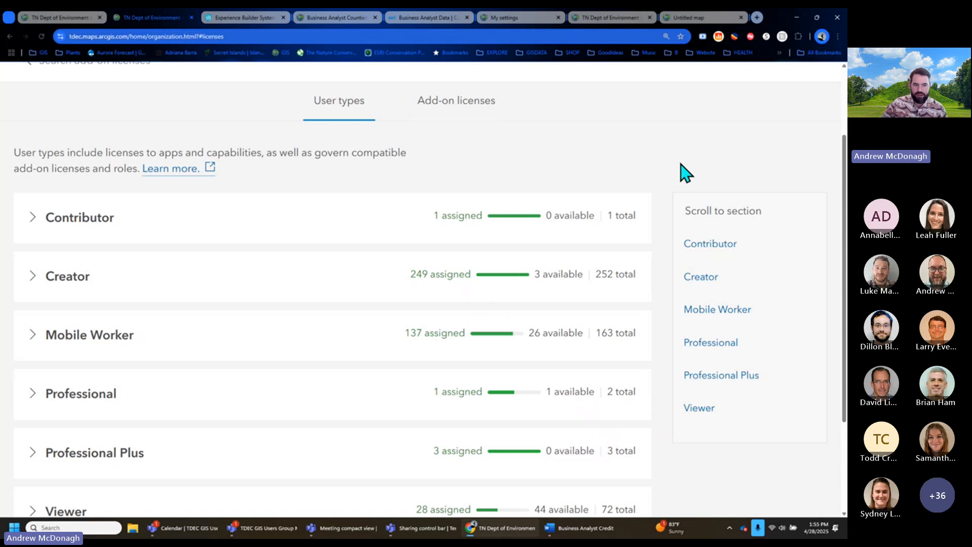
scroll(701, 199, "up", 2)
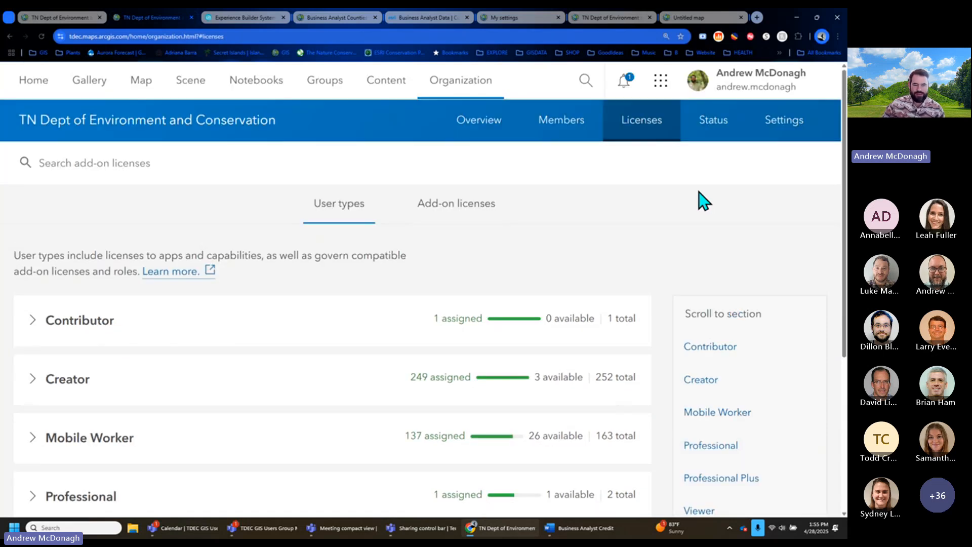
left_click(49, 14)
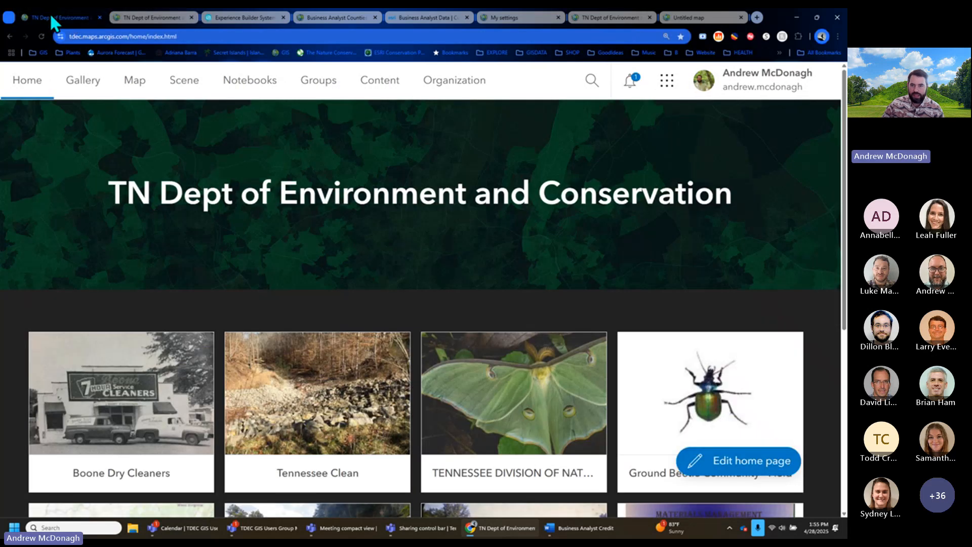
- Launch Experience Builder from the ArcGIS app launcher
left_click(665, 94)
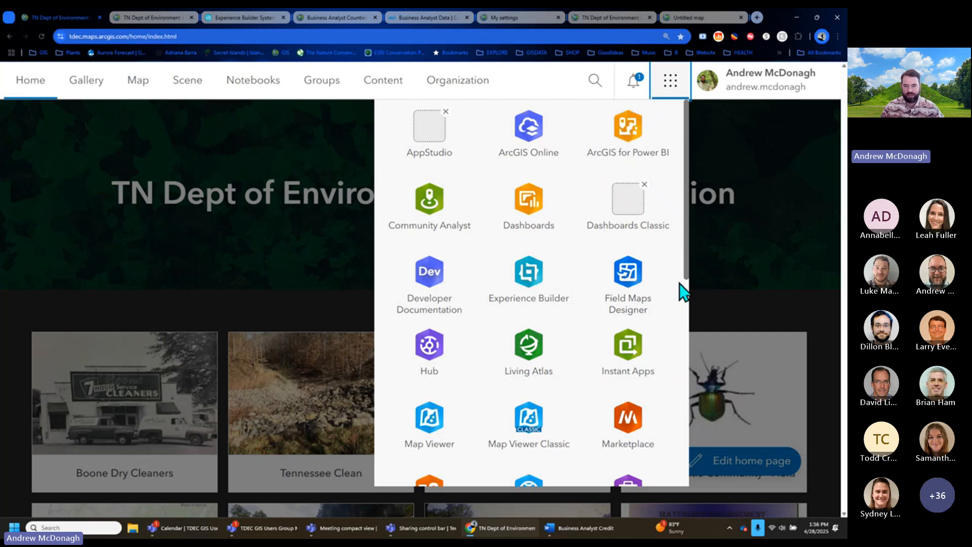
left_click_drag(685, 271, 691, 291)
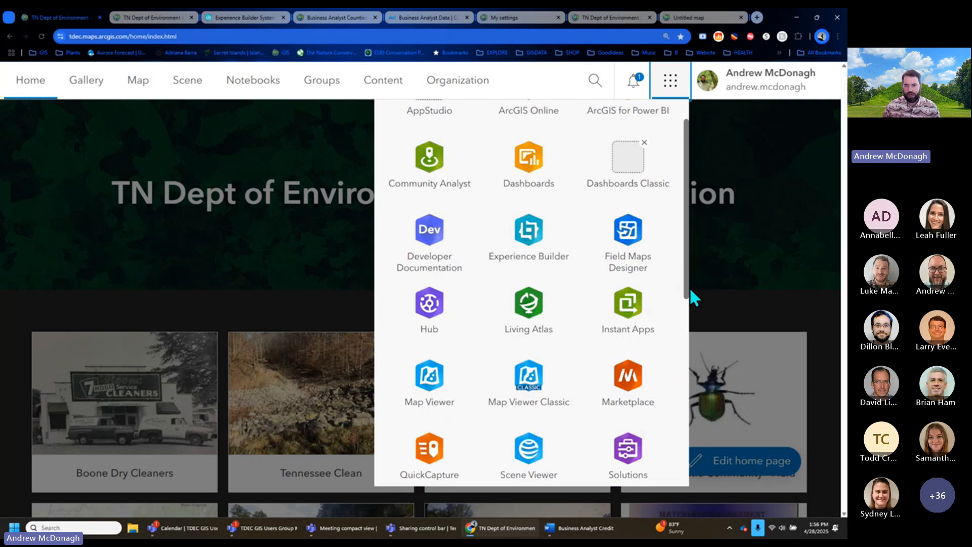
left_click(529, 229)
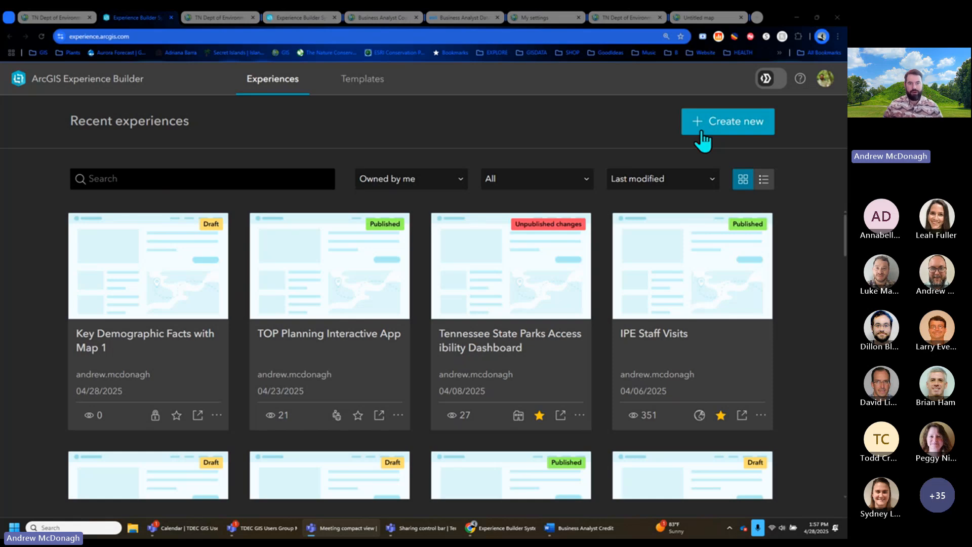
- Filter templates to Website and create Untitled experience 10 from the Lens template
left_click(755, 132)
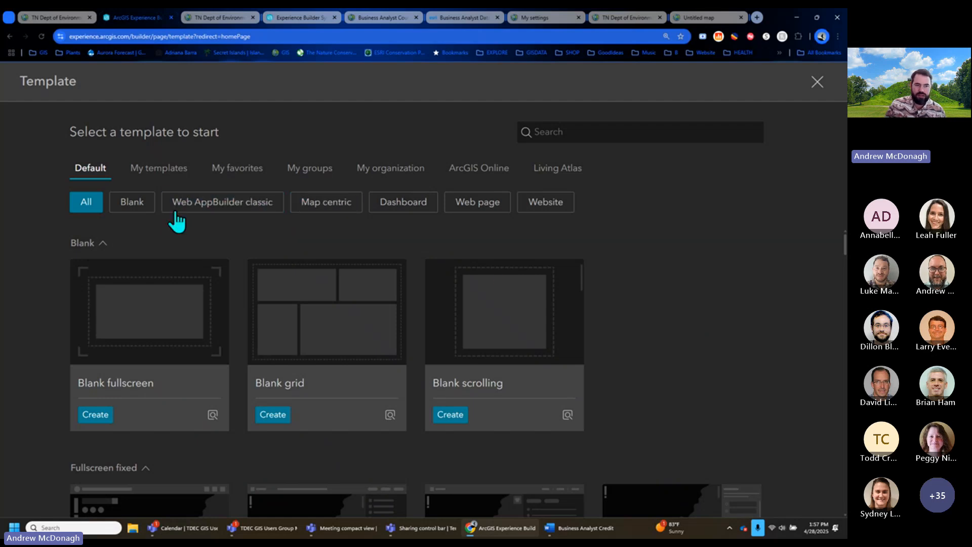
left_click(419, 205)
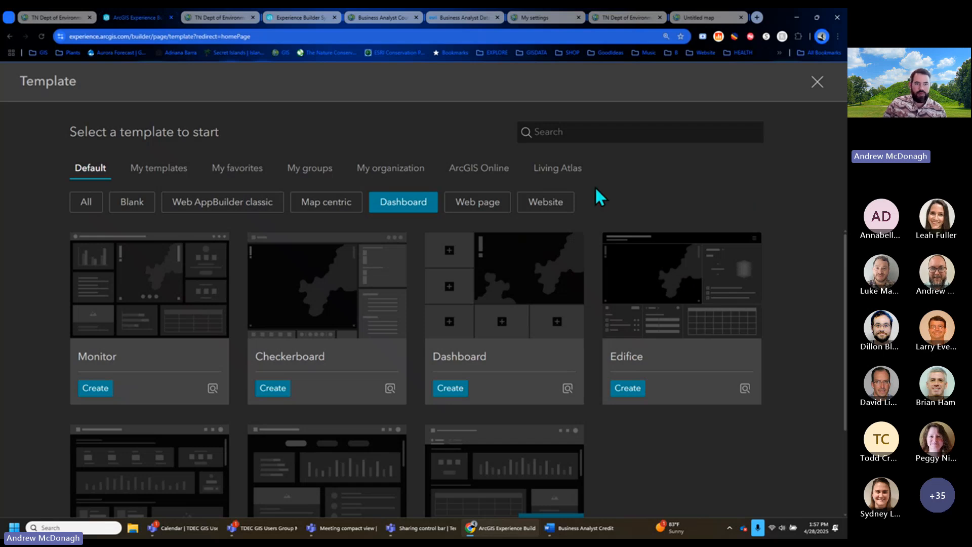
left_click(548, 208)
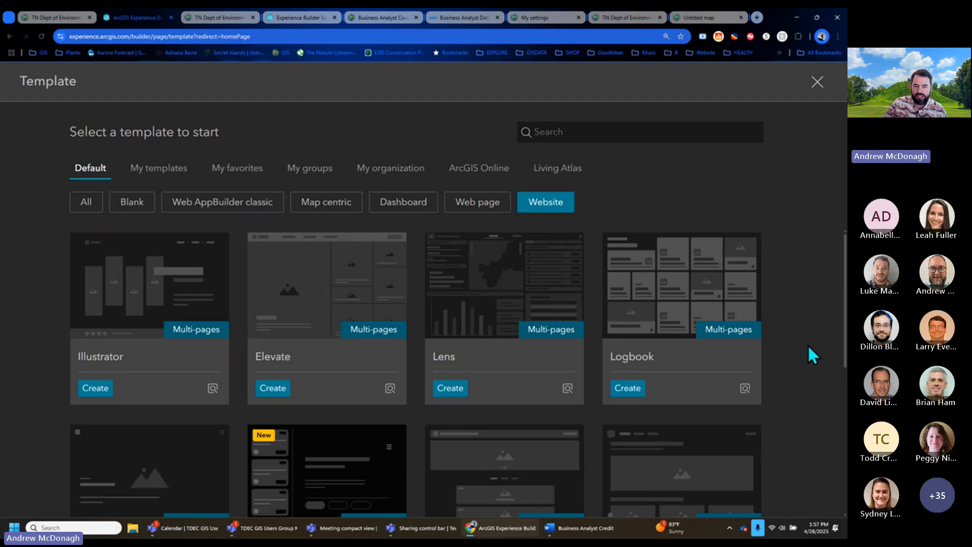
scroll(809, 346, "down", 2)
scroll(813, 354, "down", 2)
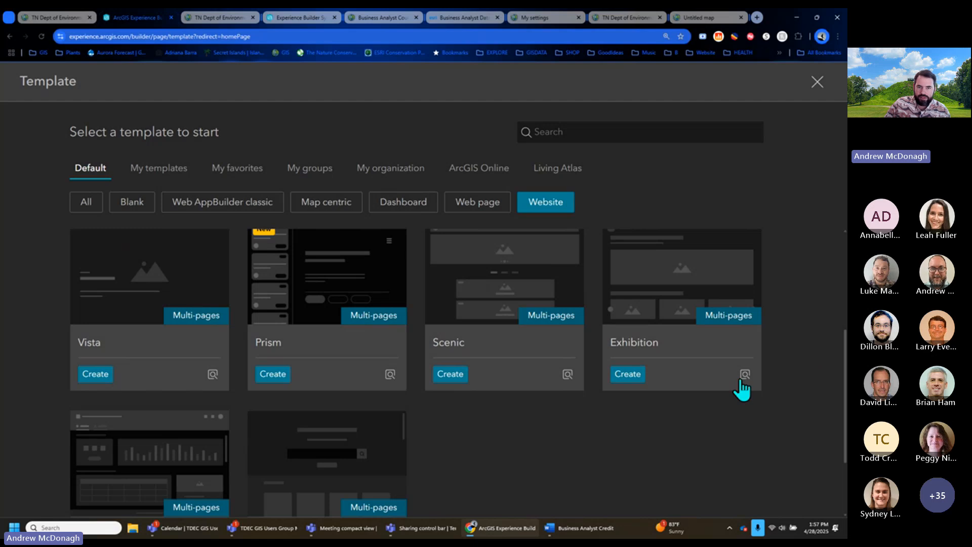
scroll(769, 369, "up", 4)
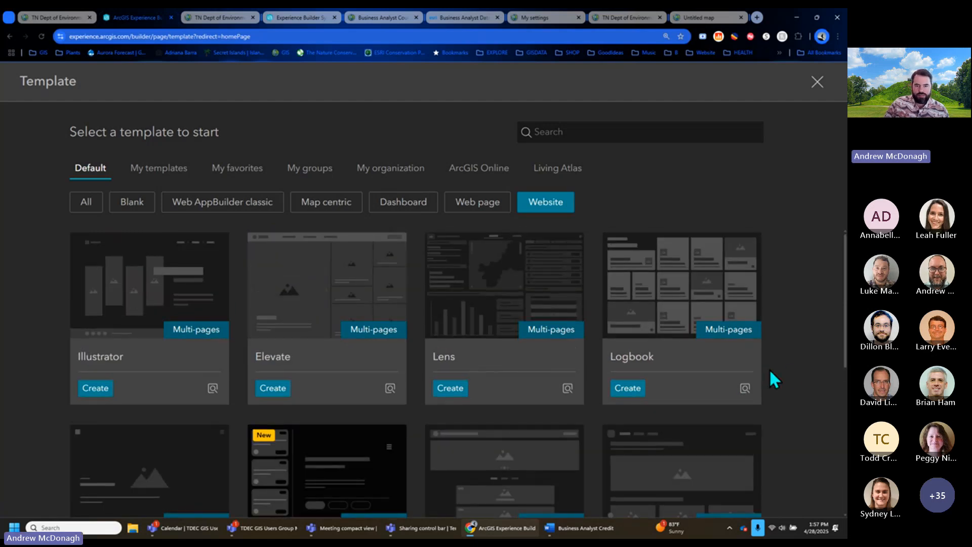
mouse_move(709, 279)
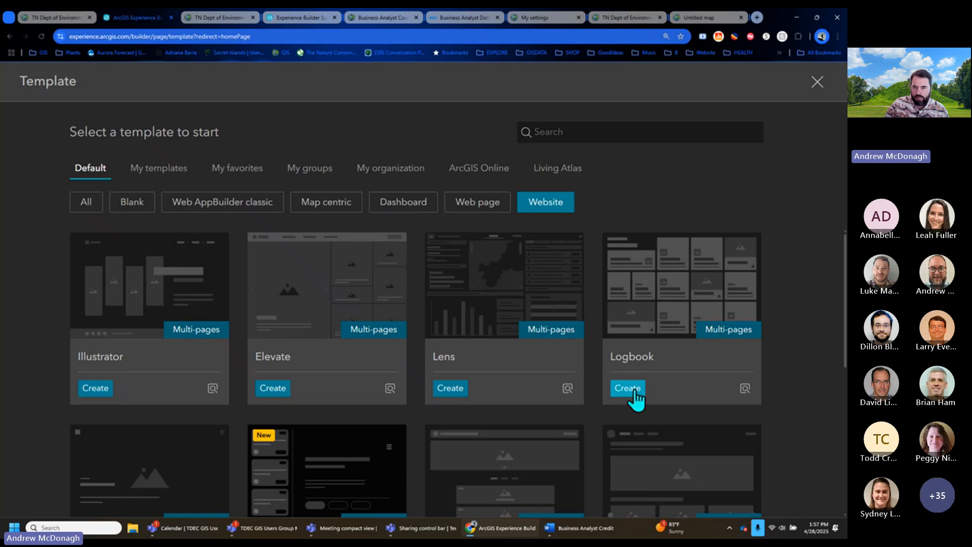
left_click(450, 390)
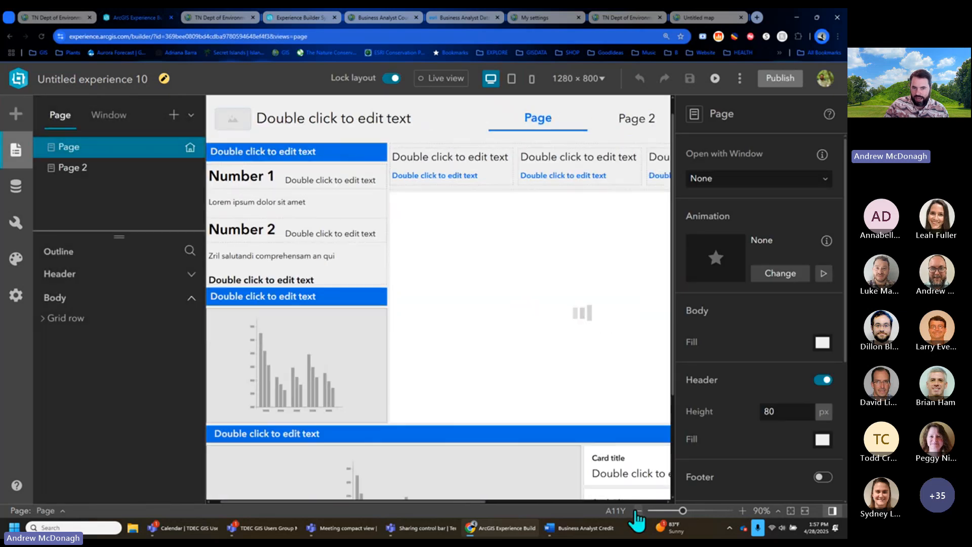
- Zoom the Lens page canvas out to 70%, then go back to the template gallery
left_click(638, 511)
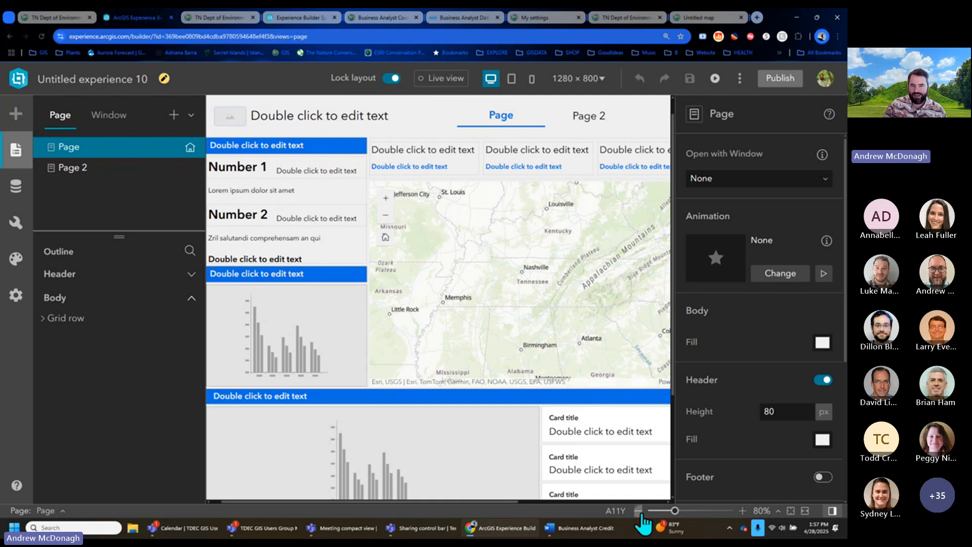
left_click(638, 511)
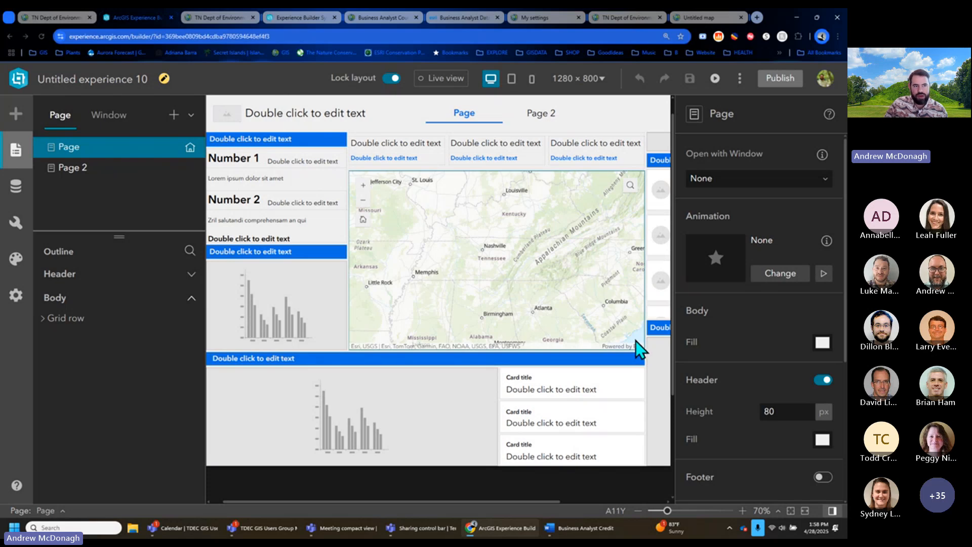
left_click(10, 36)
left_click(90, 202)
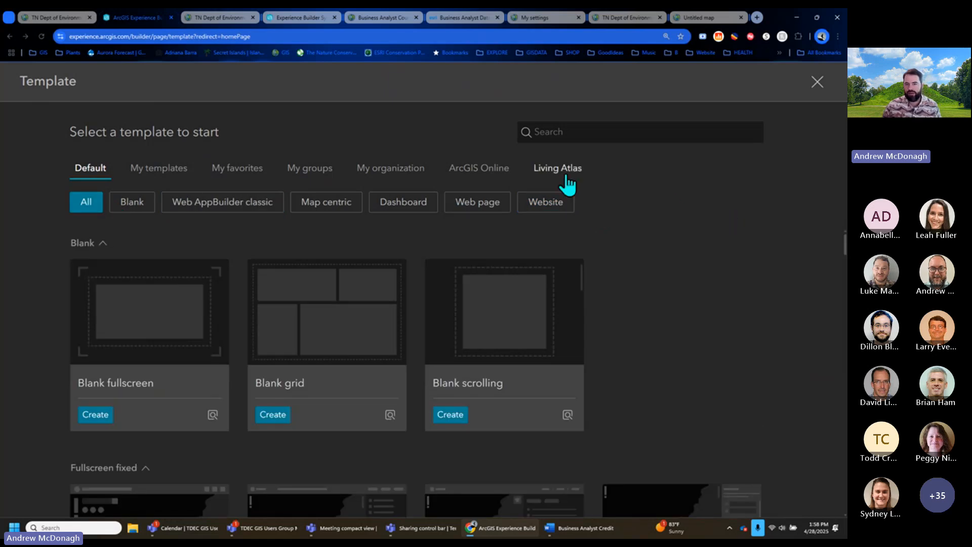
- Filter ArcGIS Online templates to Data and create an app from Statistics on Fuel Stations
left_click(504, 169)
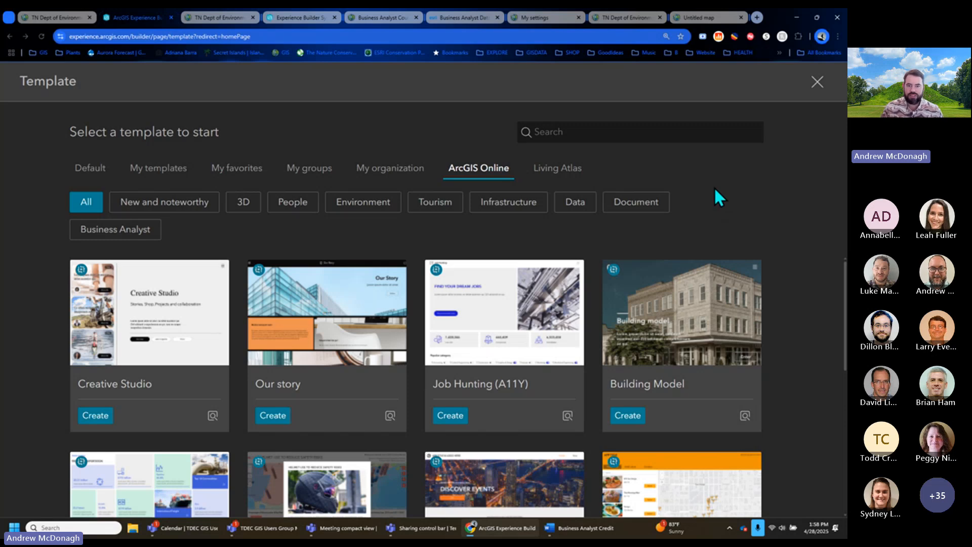
left_click(584, 202)
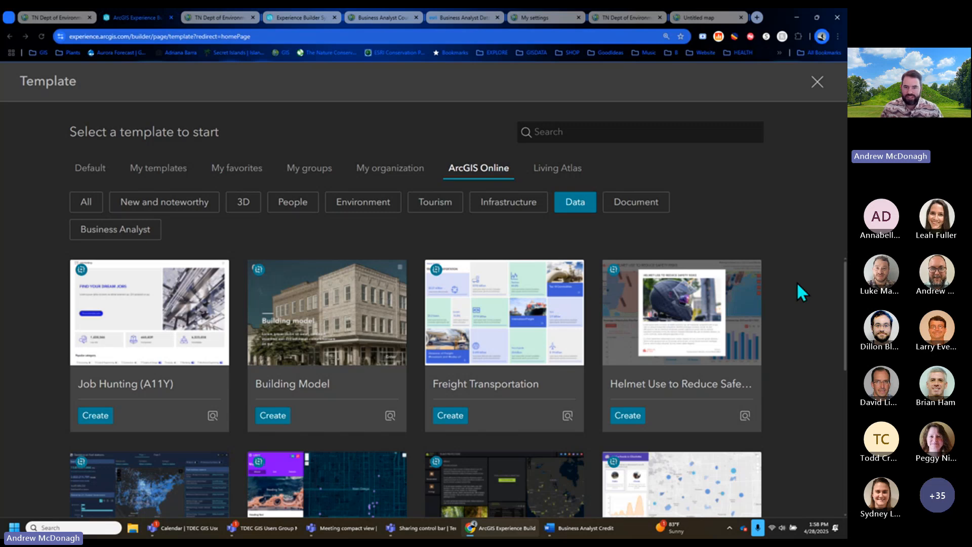
scroll(797, 282, "down", 2)
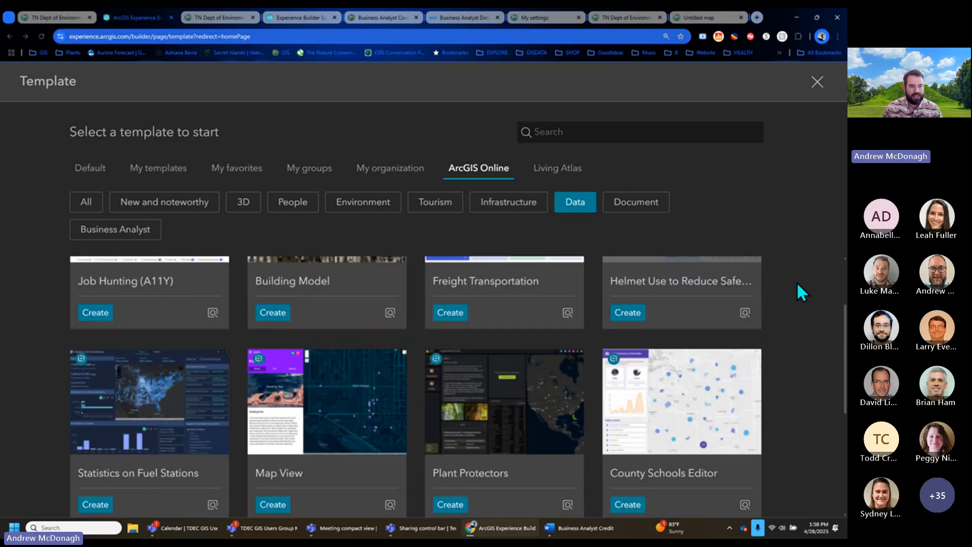
mouse_move(154, 413)
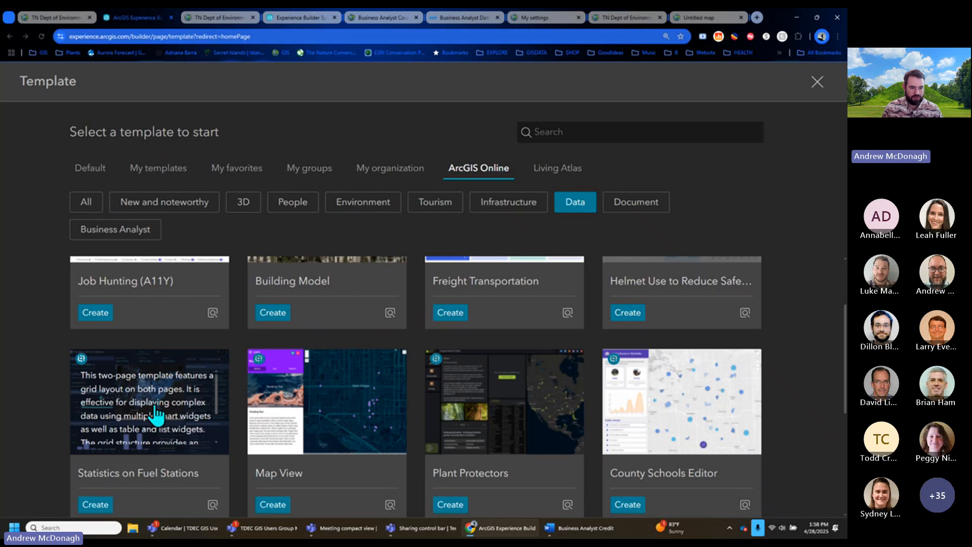
scroll(208, 436, "down", 1)
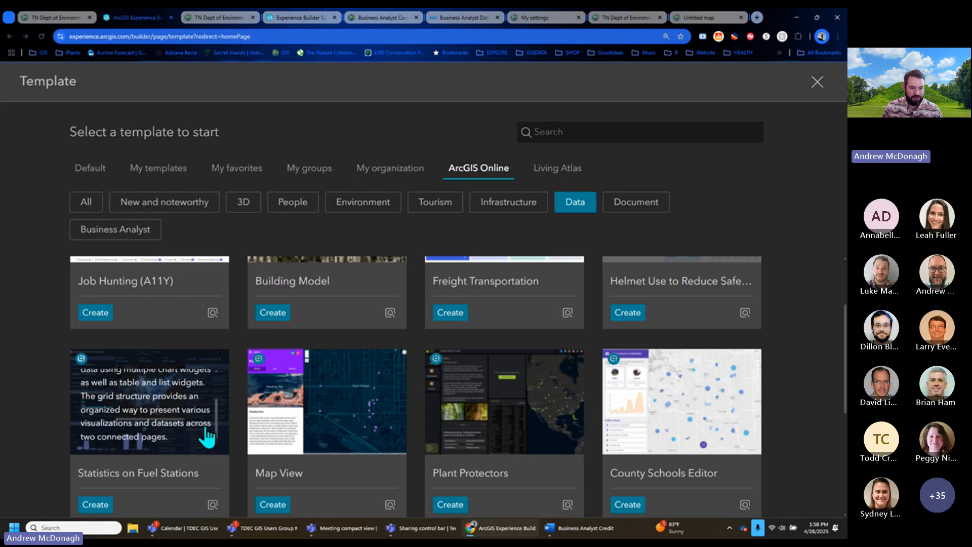
left_click(99, 506)
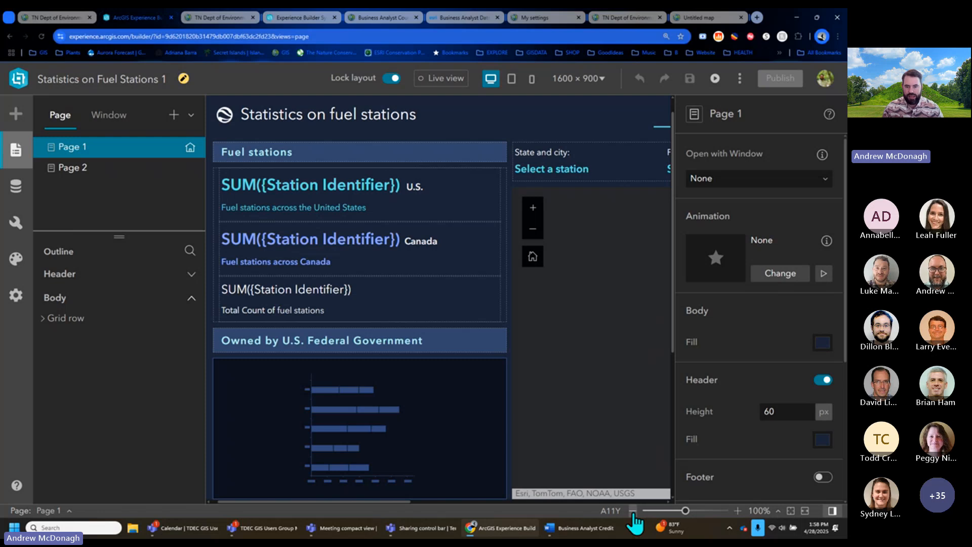
- Zoom the canvas to 80%, view the web map under Data, then hide both side panels
left_click(633, 511)
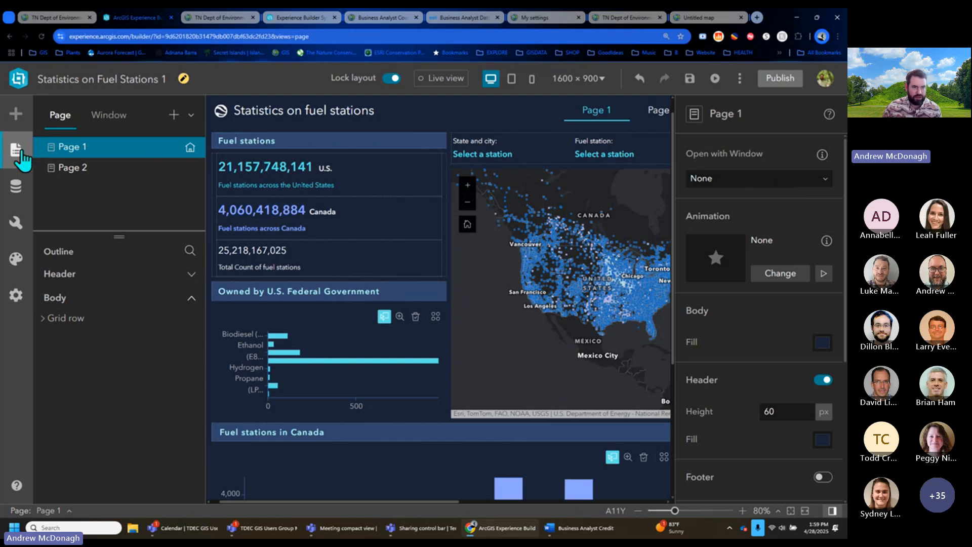
left_click(15, 187)
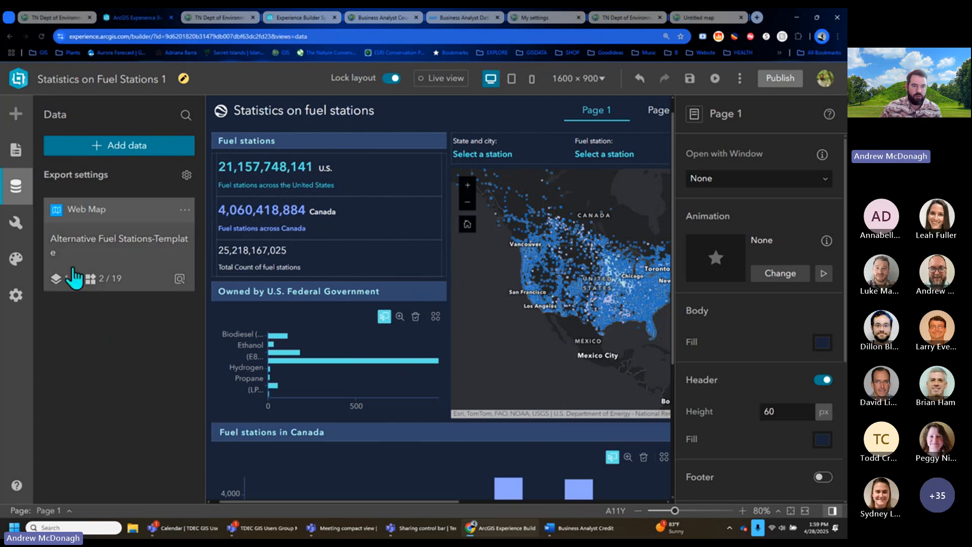
left_click(17, 188)
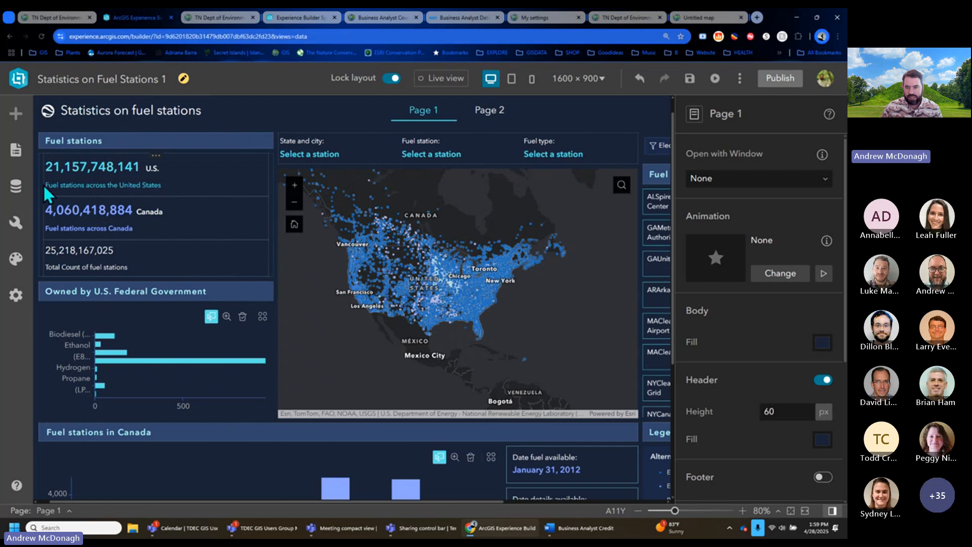
left_click(833, 511)
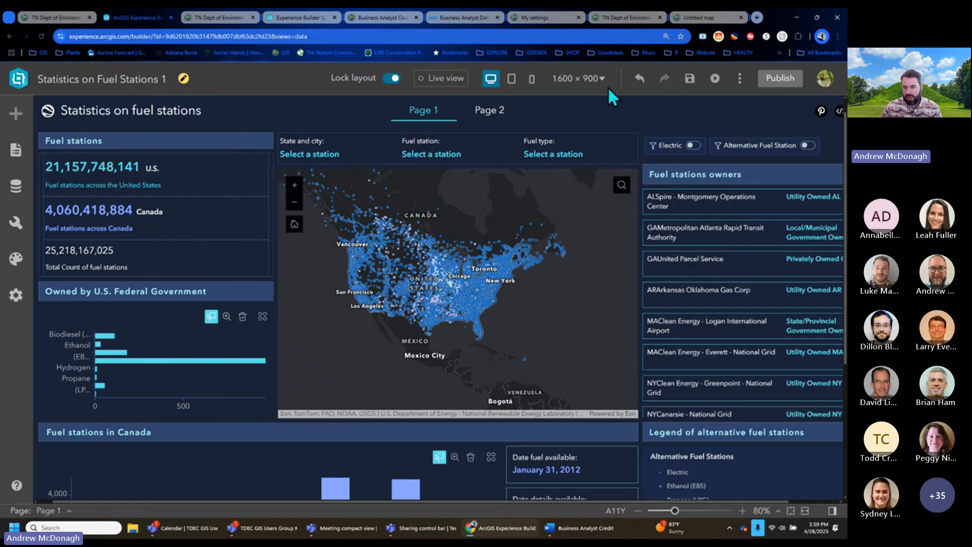
- Preview the app in Live view, then select Map 1 and show its settings
left_click(446, 85)
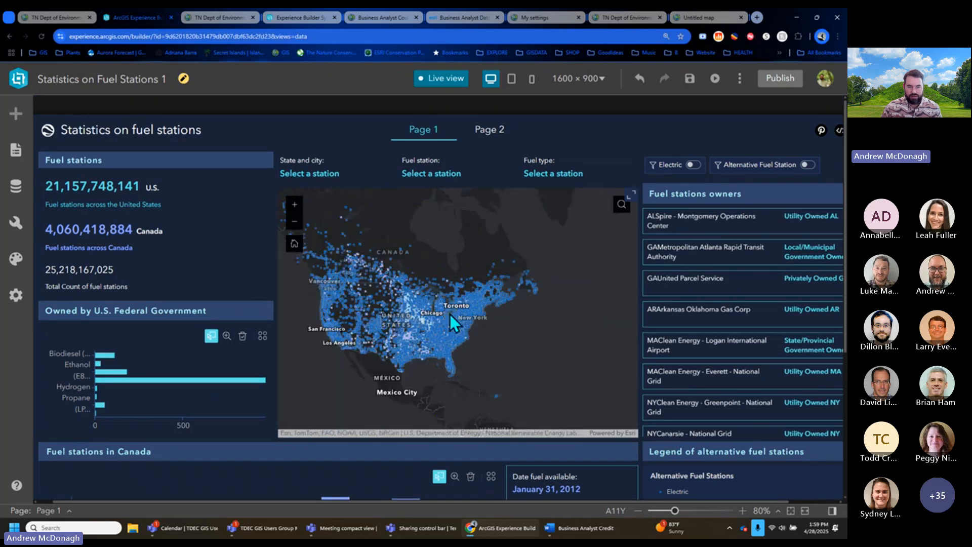
scroll(450, 314, "up", 2)
scroll(425, 327, "down", 2)
left_click(440, 78)
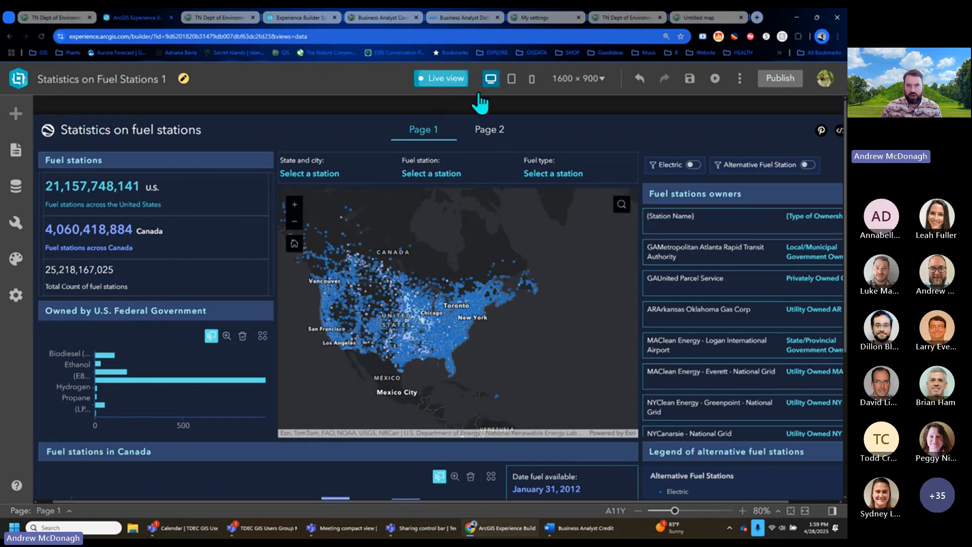
left_click(516, 292)
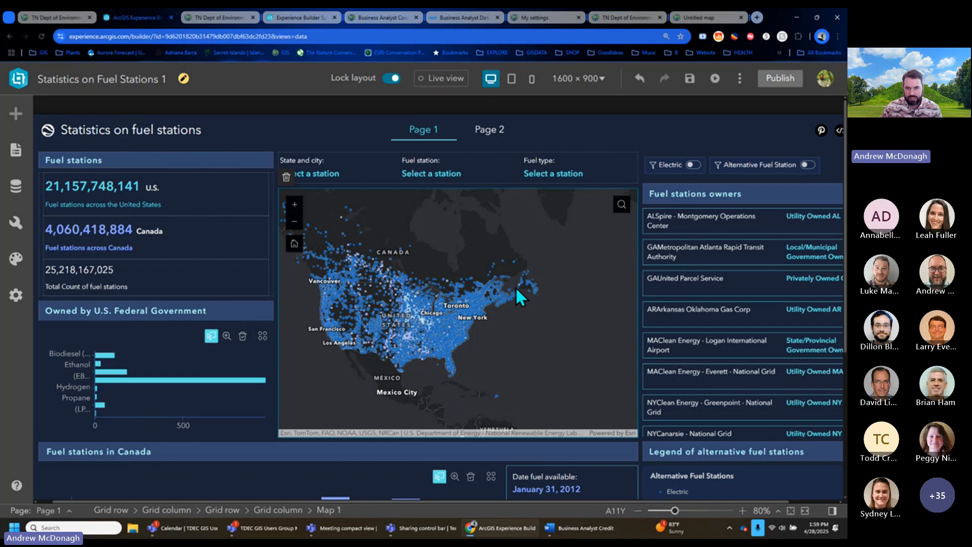
left_click(833, 512)
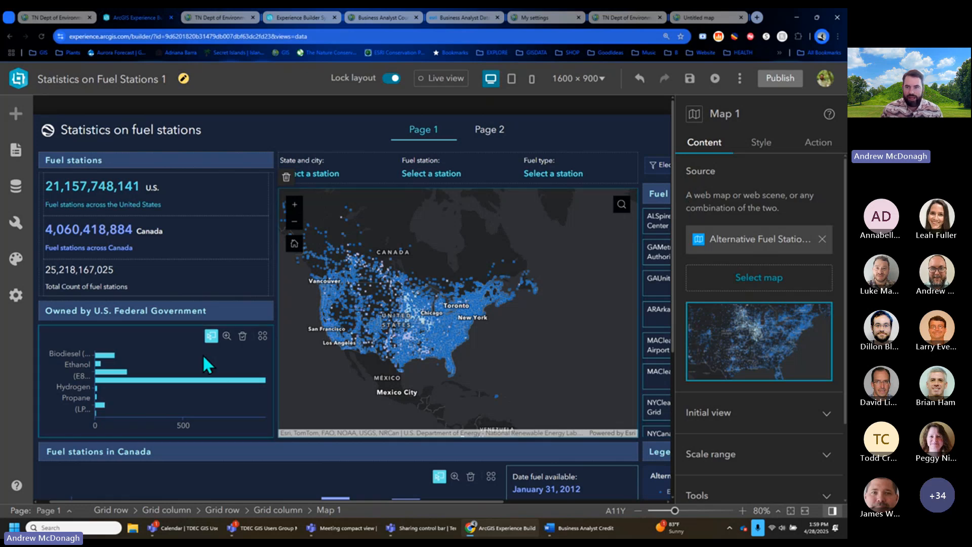
- Preview Pages 1 and 2 in Live view, then edit the header and switch to Page 2
left_click(440, 78)
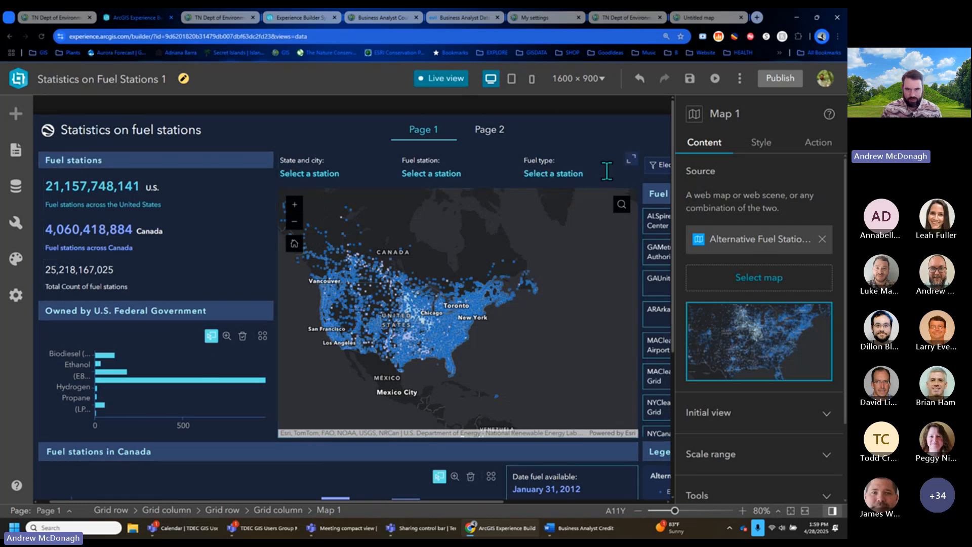
left_click(499, 133)
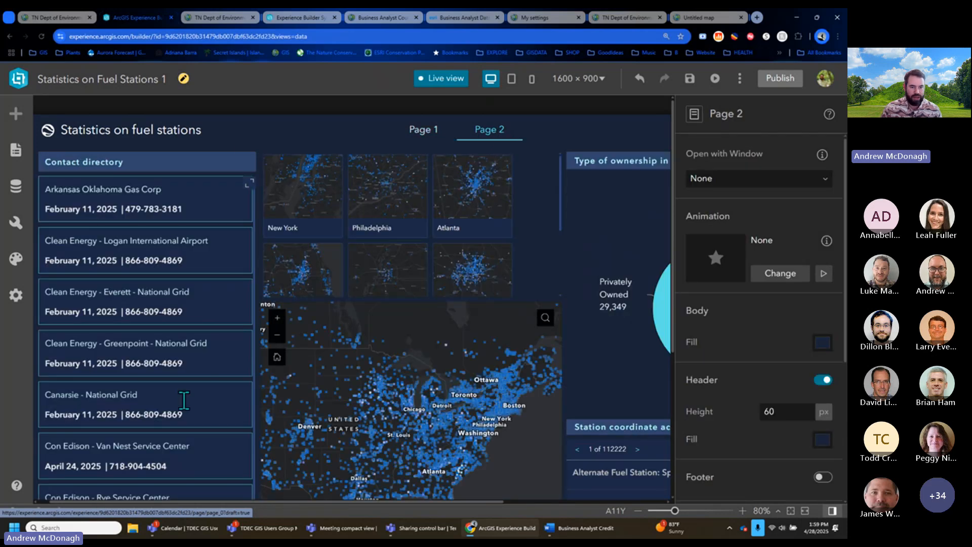
left_click(433, 133)
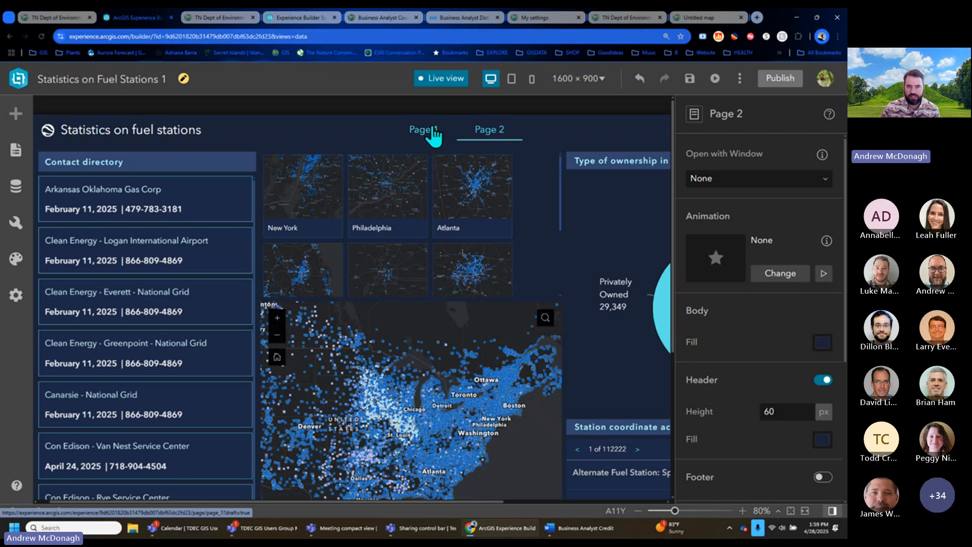
left_click(442, 78)
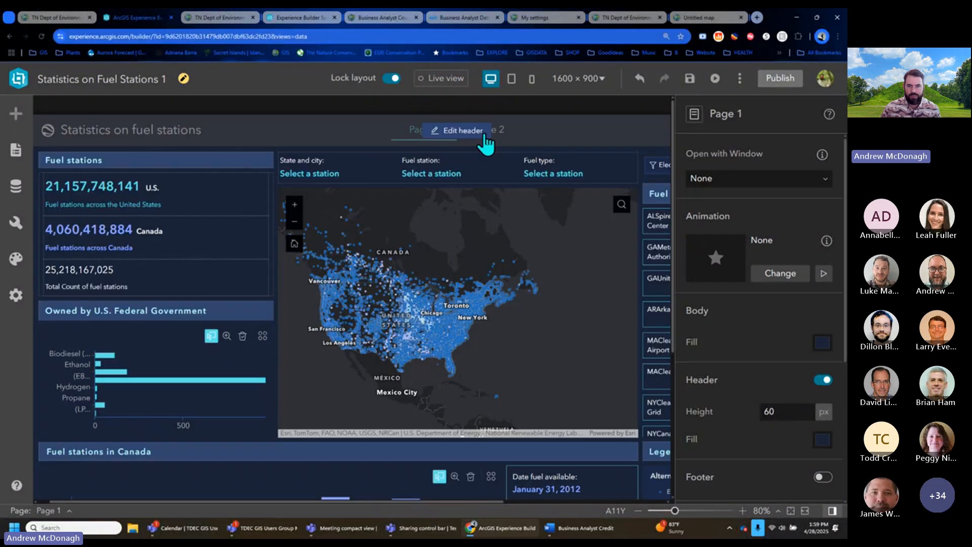
left_click(482, 136)
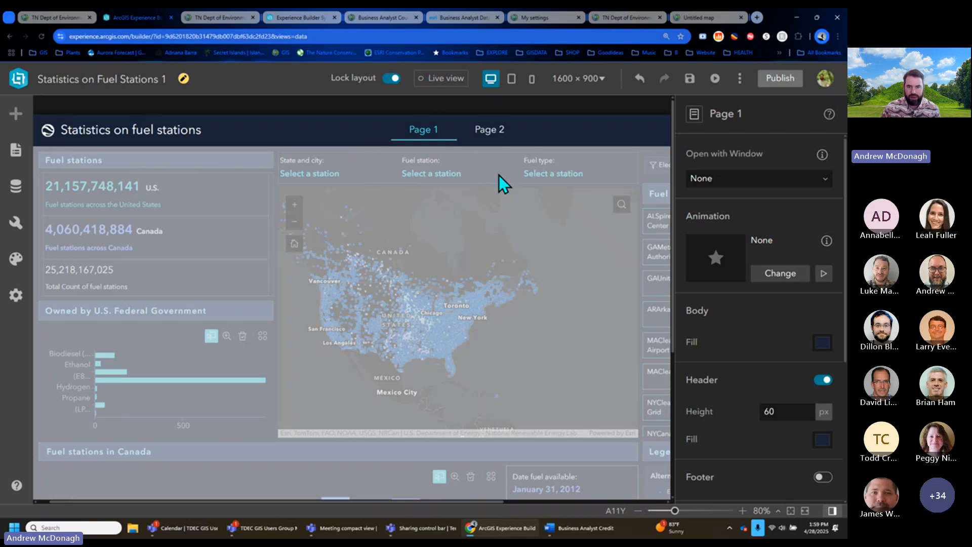
left_click(489, 130)
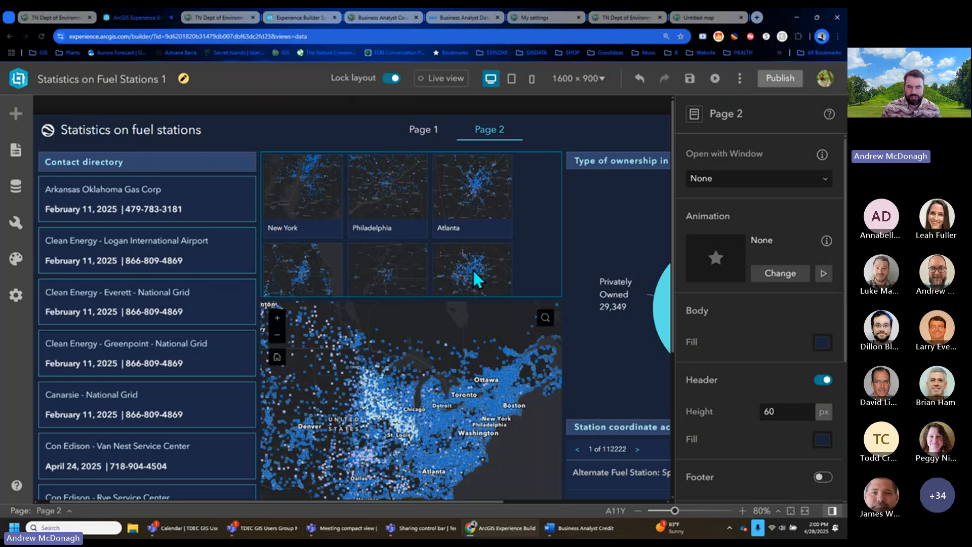
- Select the city bookmarks gallery, then leave the editor without saving changes
left_click(302, 196)
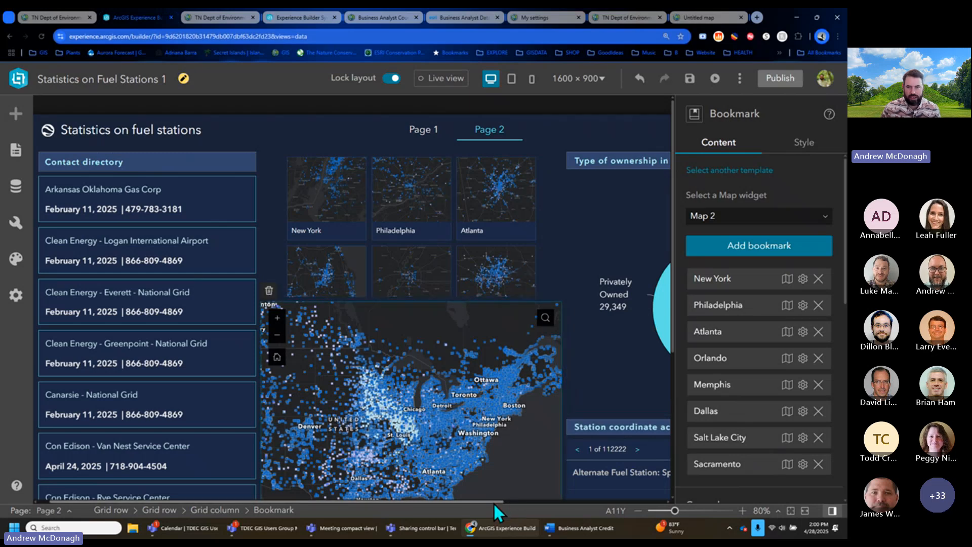
left_click_drag(494, 503, 657, 497)
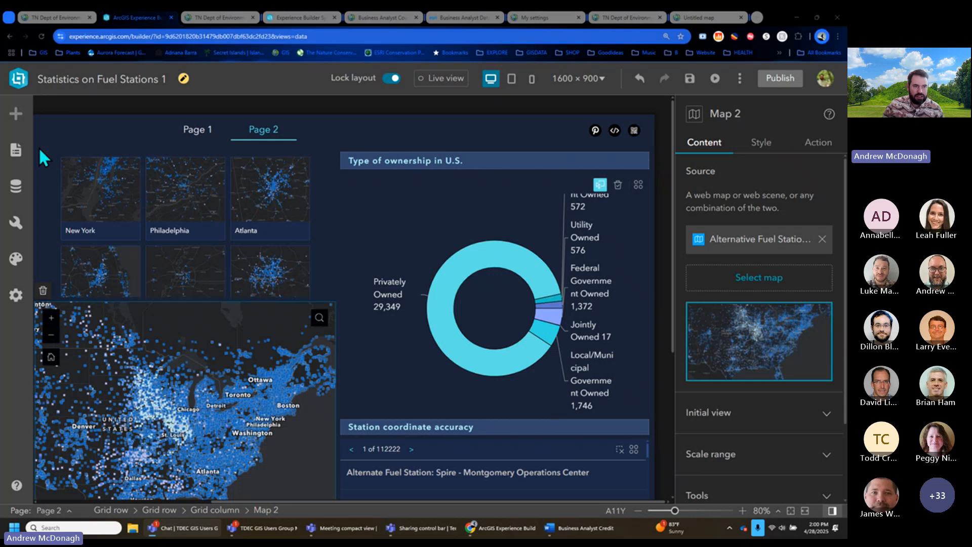
left_click(19, 79)
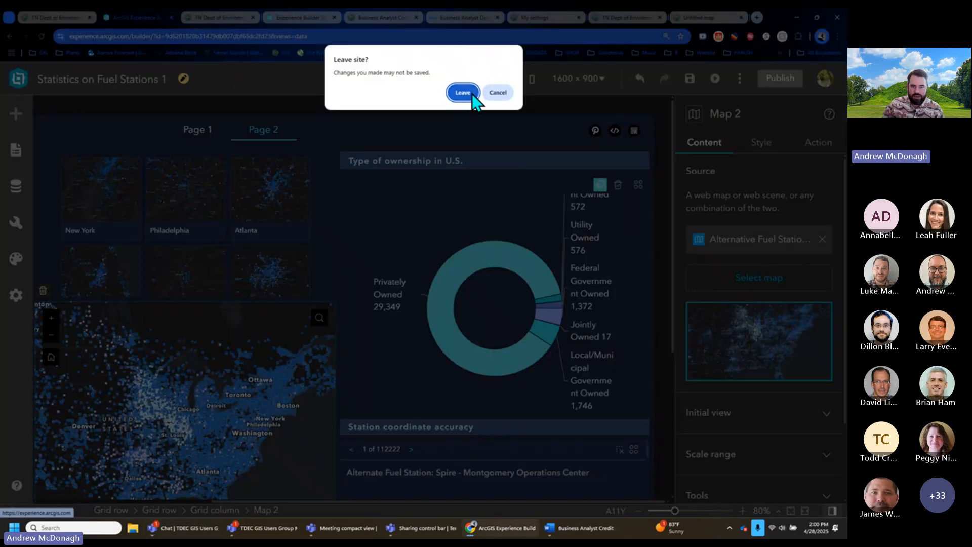
left_click(472, 93)
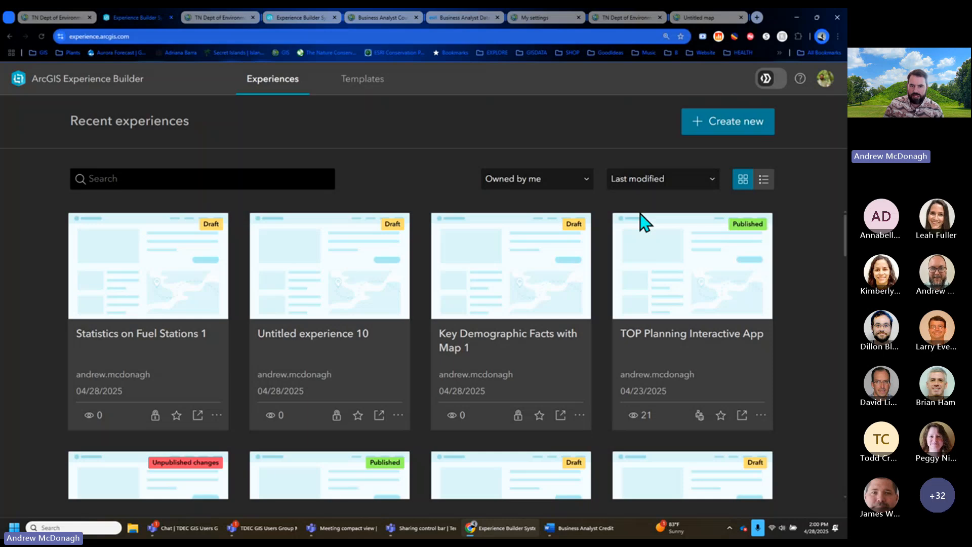
- Search ArcGIS Online templates for 'park' and create an app from the City of Sioux Falls Veterans template
left_click(728, 121)
left_click(503, 172)
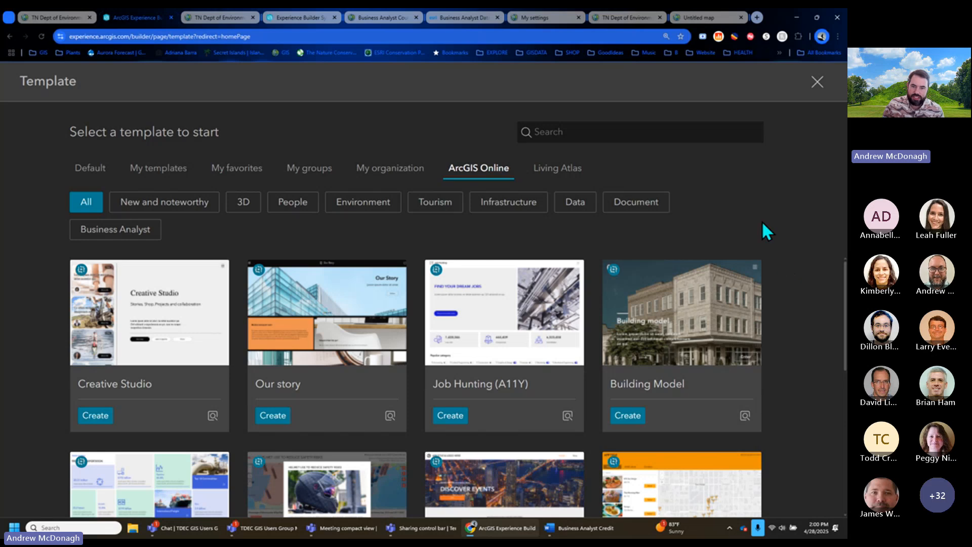
left_click(629, 128)
type("pa")
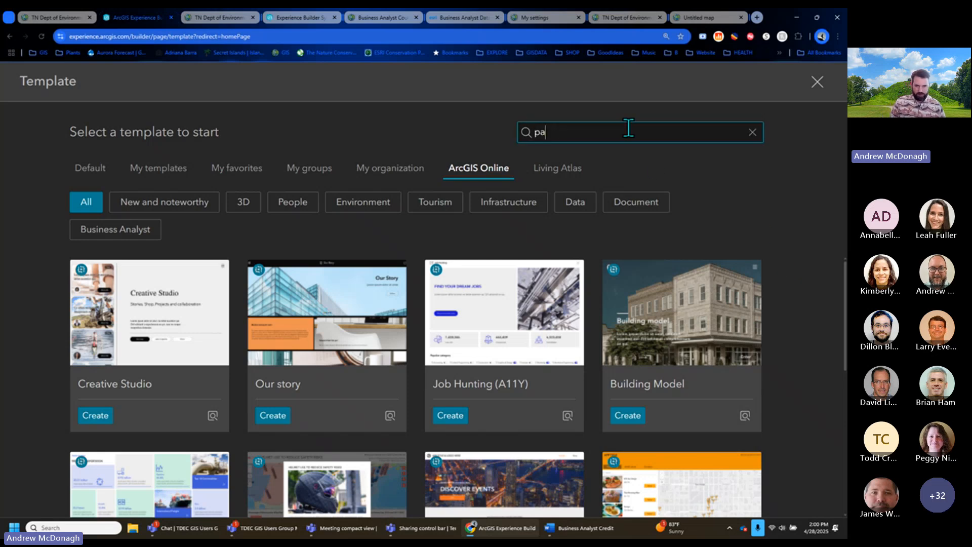
type("rk")
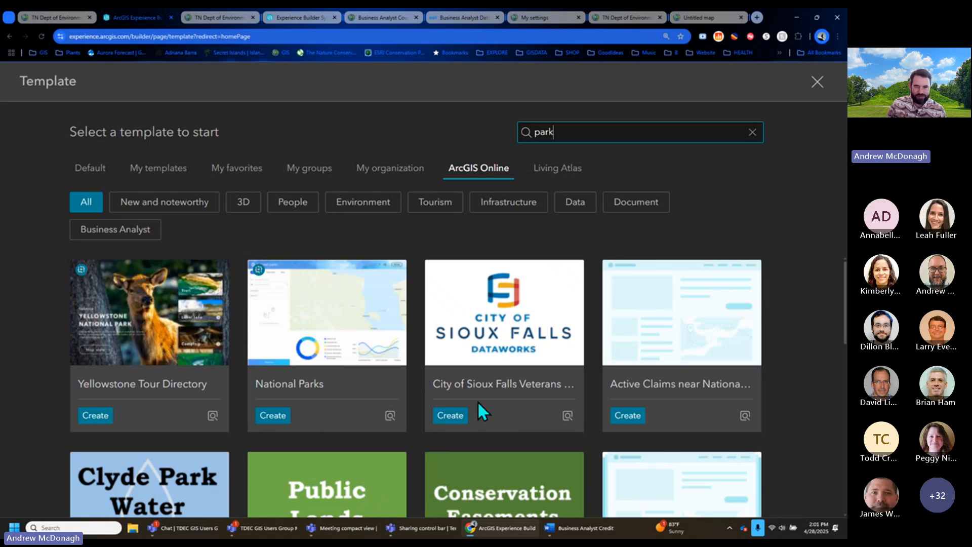
left_click(454, 418)
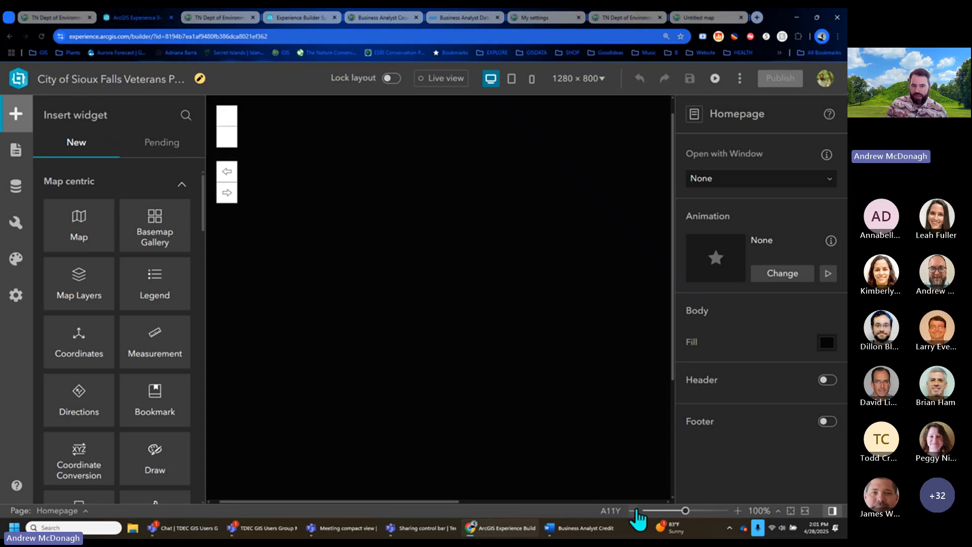
- Zoom the Sioux Falls app canvas out twice to see it whole, then return to Recent experiences
left_click(636, 510)
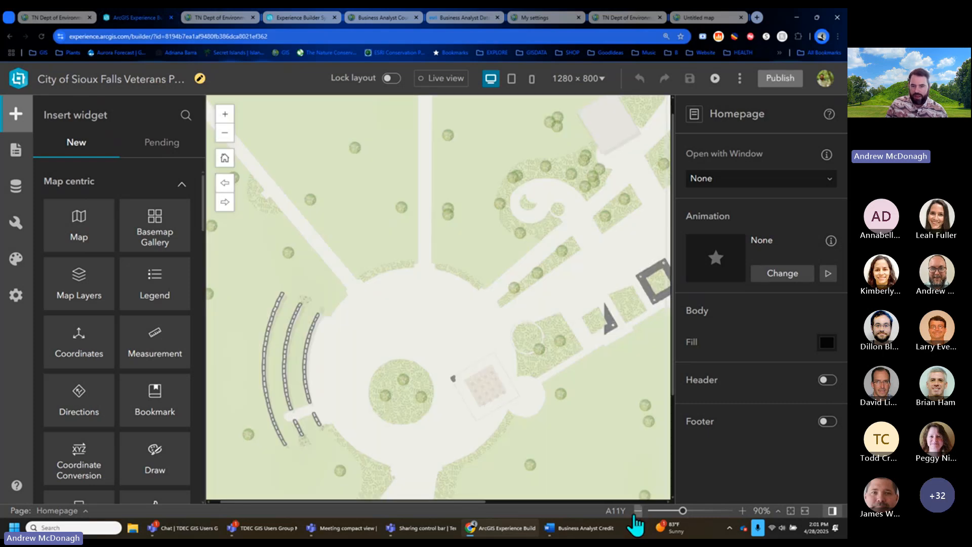
left_click(637, 514)
left_click(637, 515)
left_click(637, 515)
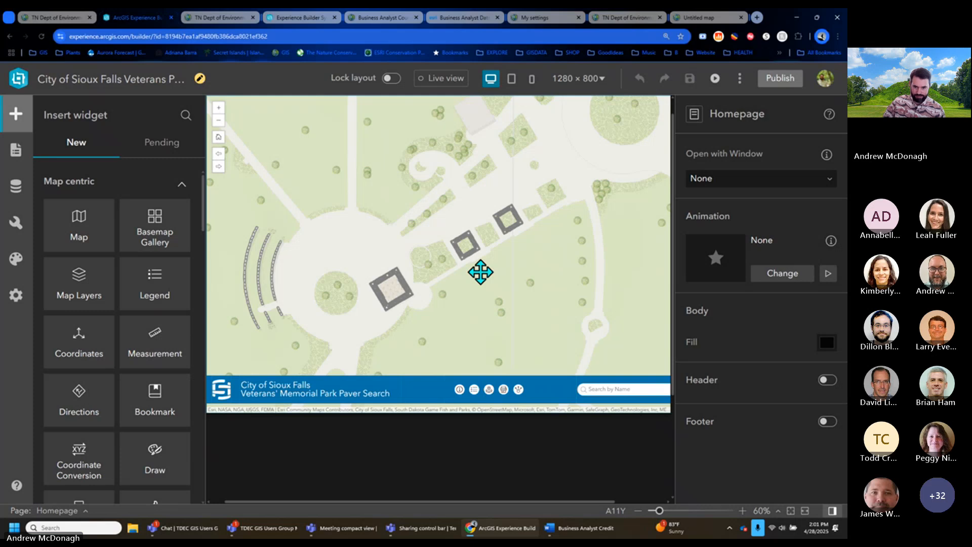
scroll(606, 446, "up", 1)
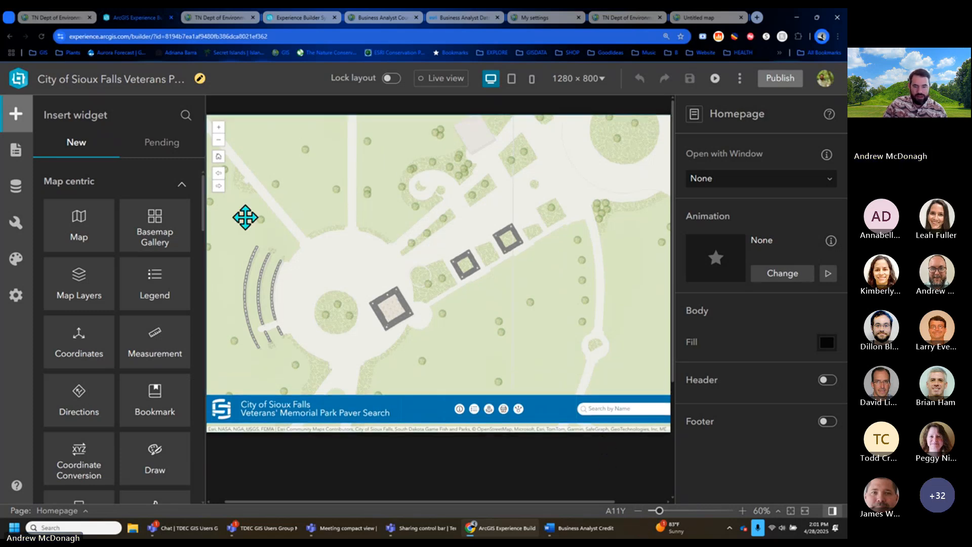
left_click(19, 78)
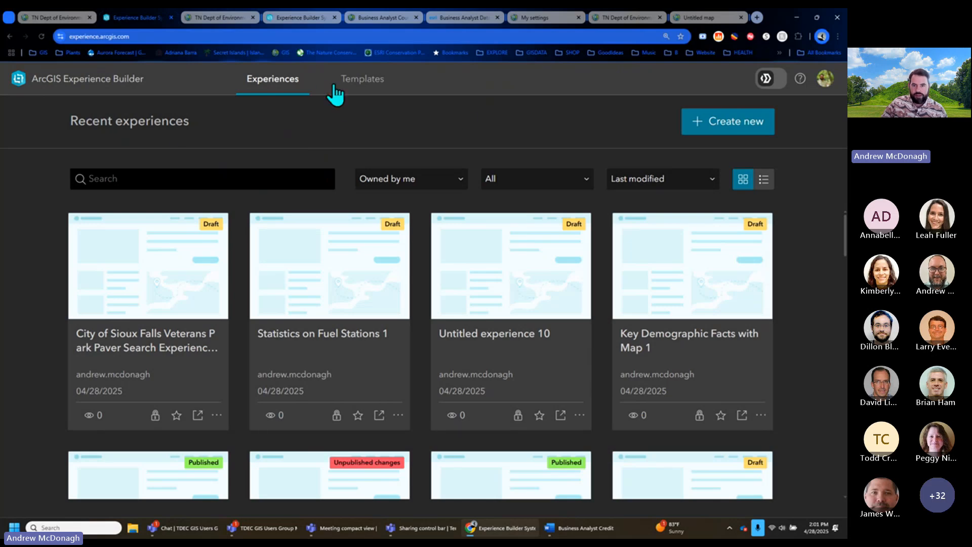
- Browse the Tourism templates on ArcGIS Online, then reset the chooser to all templates
left_click(743, 123)
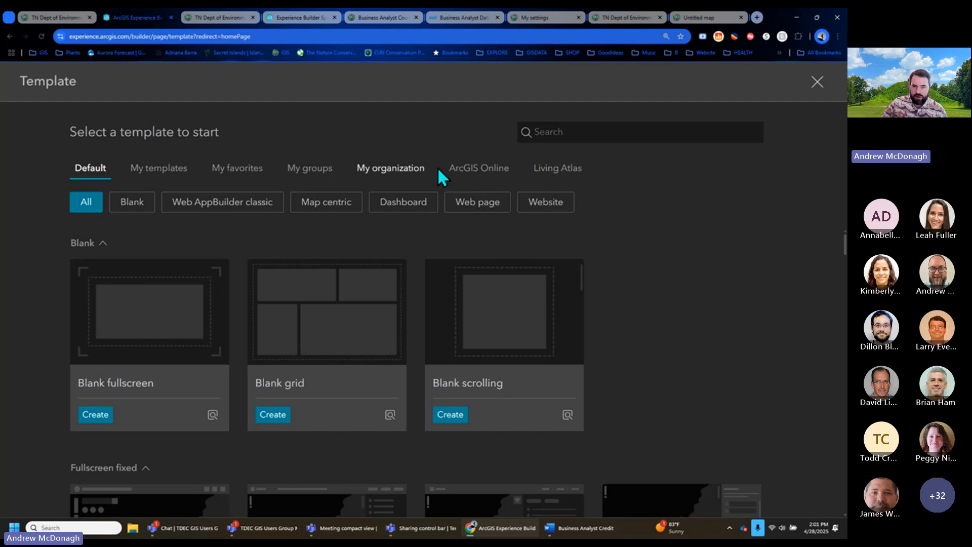
left_click(460, 172)
left_click(452, 202)
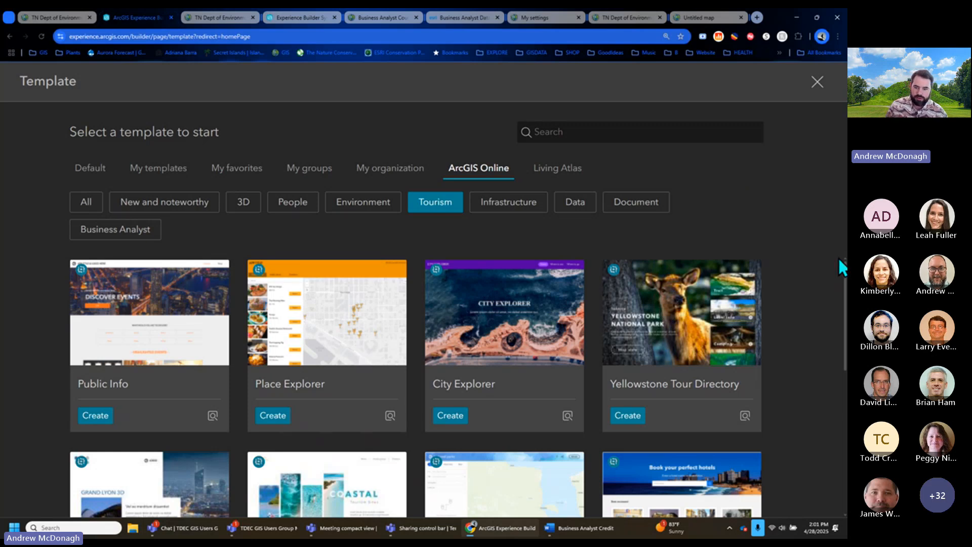
scroll(839, 261, "down", 2)
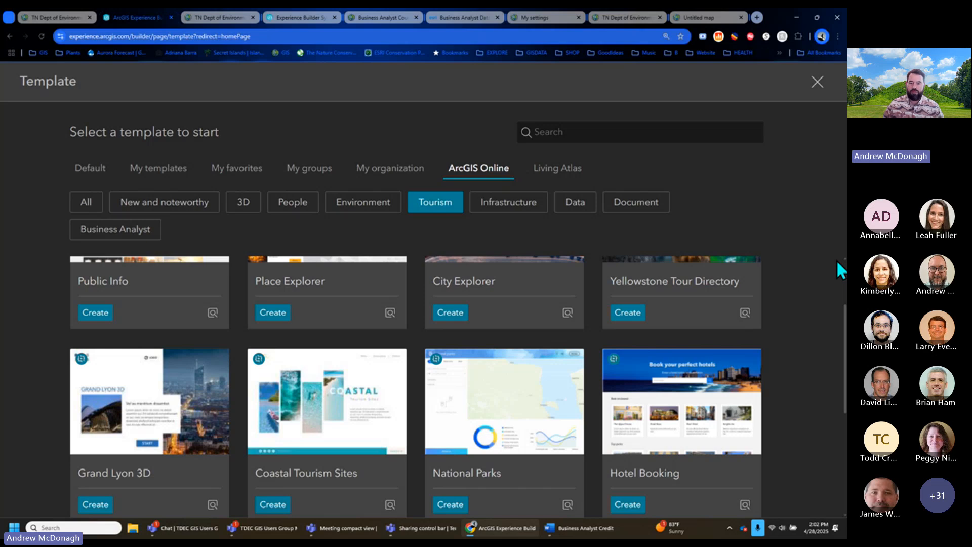
scroll(818, 290, "down", 2)
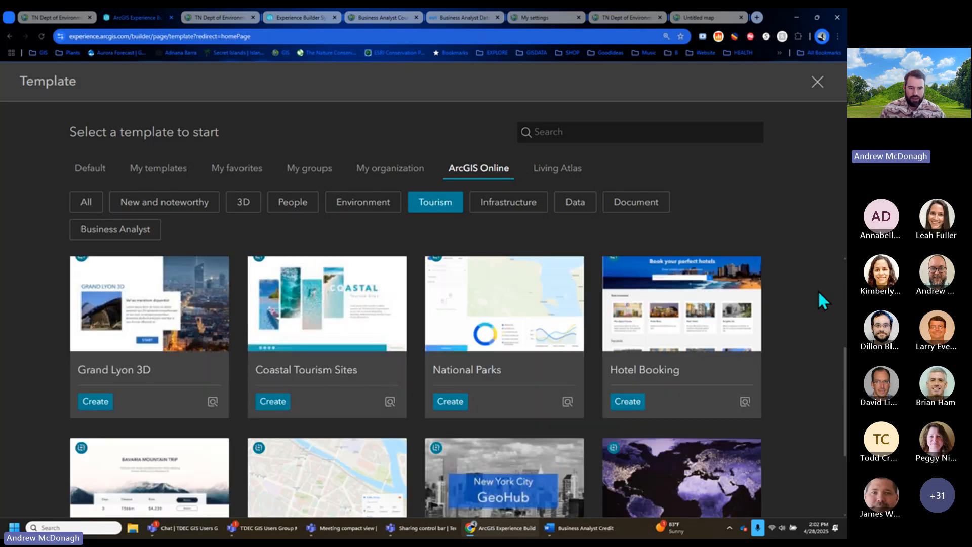
scroll(818, 290, "down", 2)
scroll(819, 291, "up", 4)
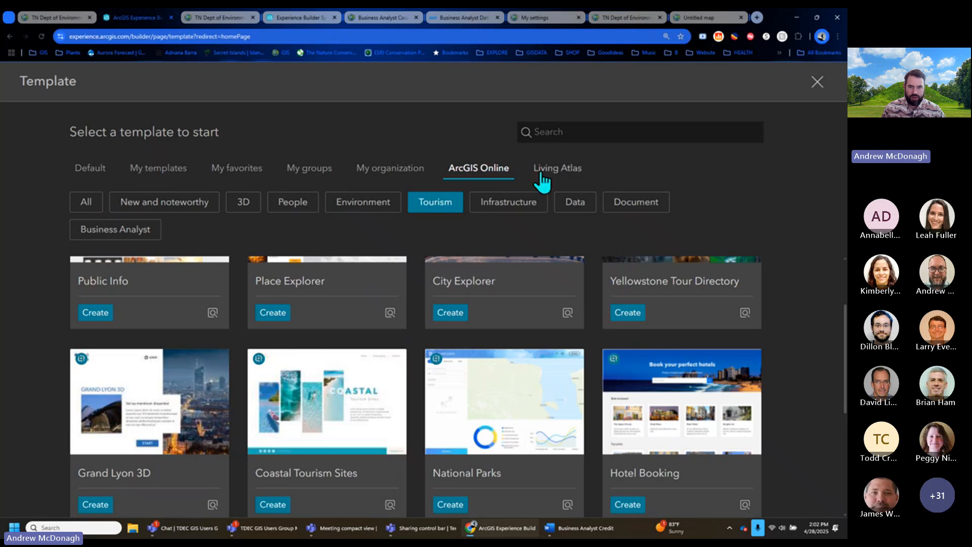
left_click(560, 134)
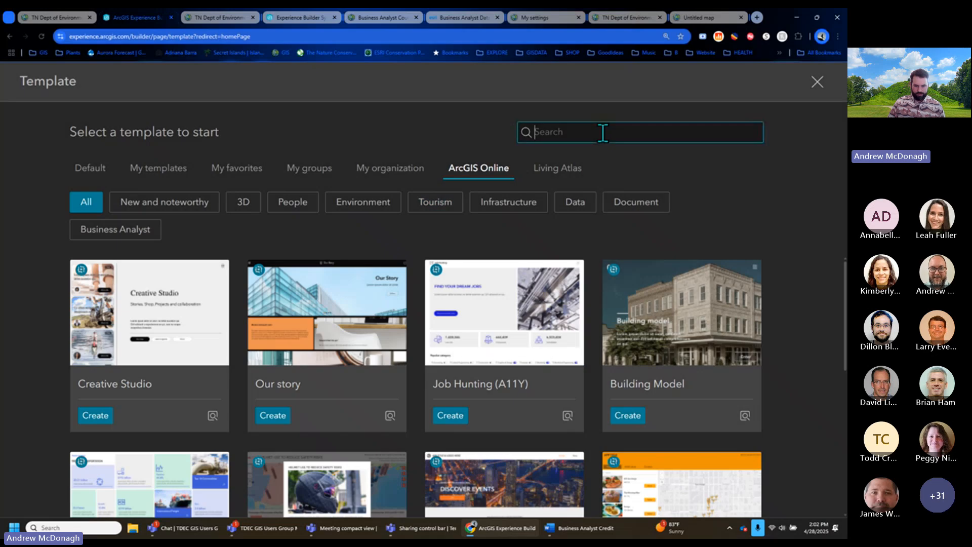
type("review")
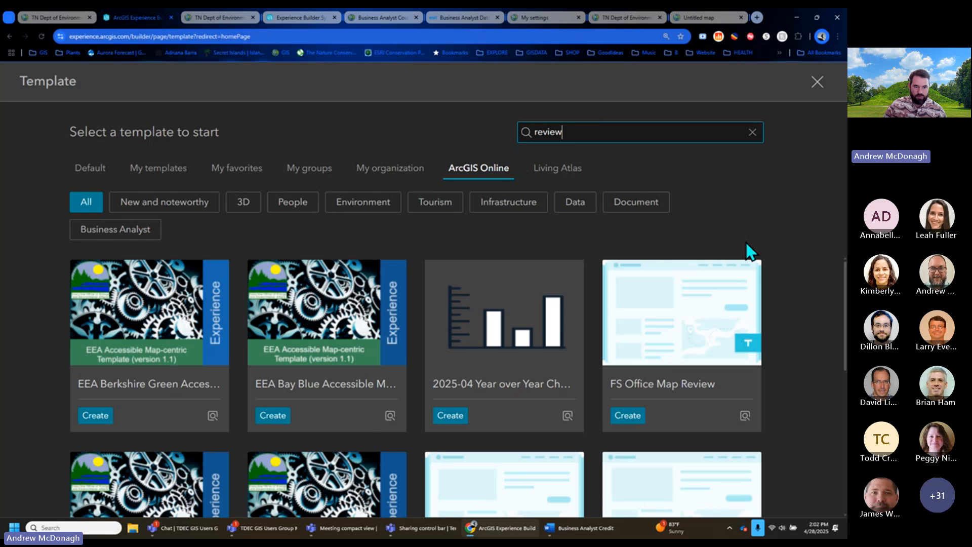
scroll(794, 298, "down", 5)
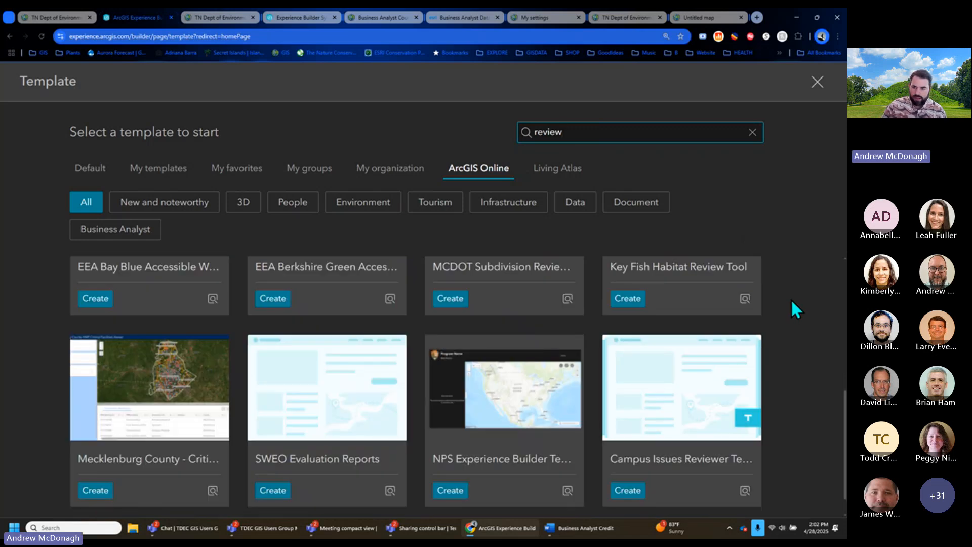
mouse_move(495, 411)
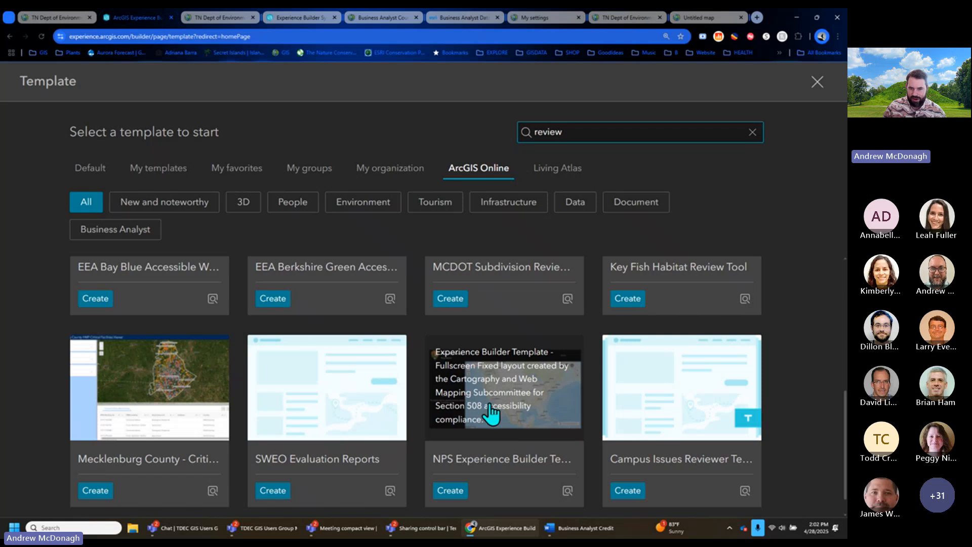
left_click(518, 418)
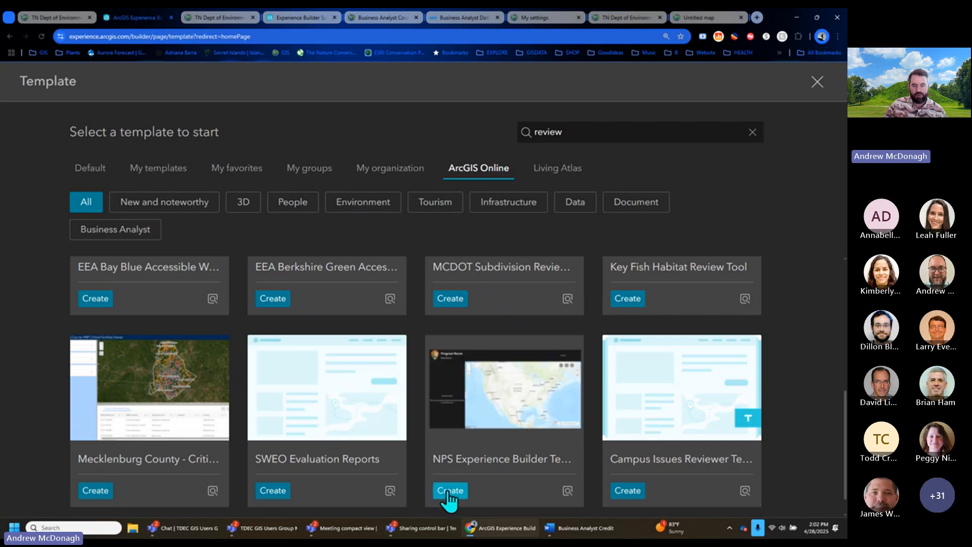
scroll(767, 329, "up", 2)
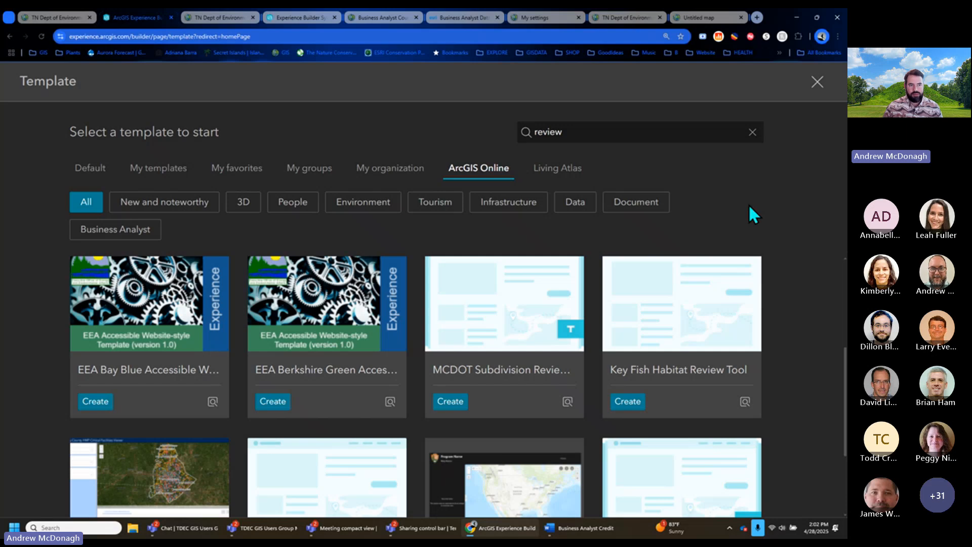
- Review the organization's user-type license counts, then open esri.com's Business Analyst Demographics data page
left_click(63, 16)
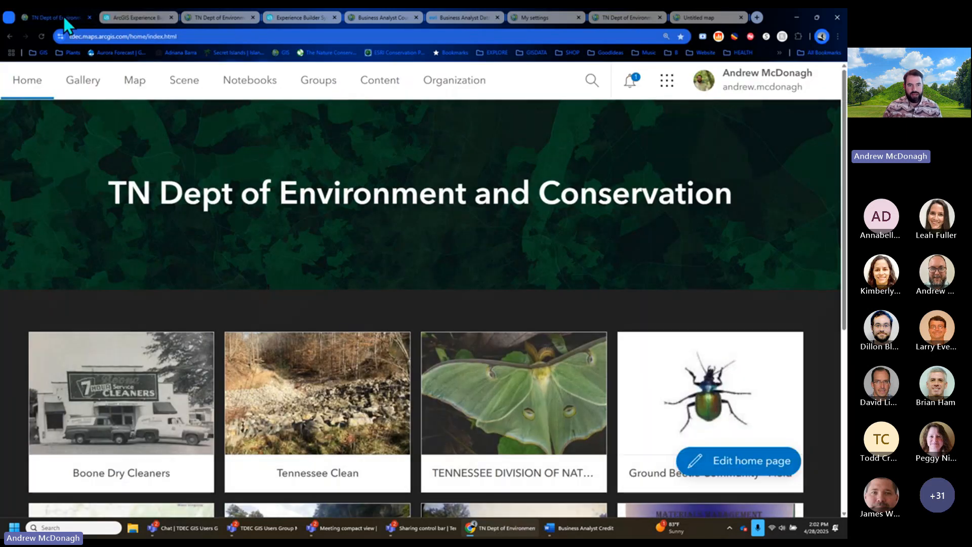
left_click(217, 18)
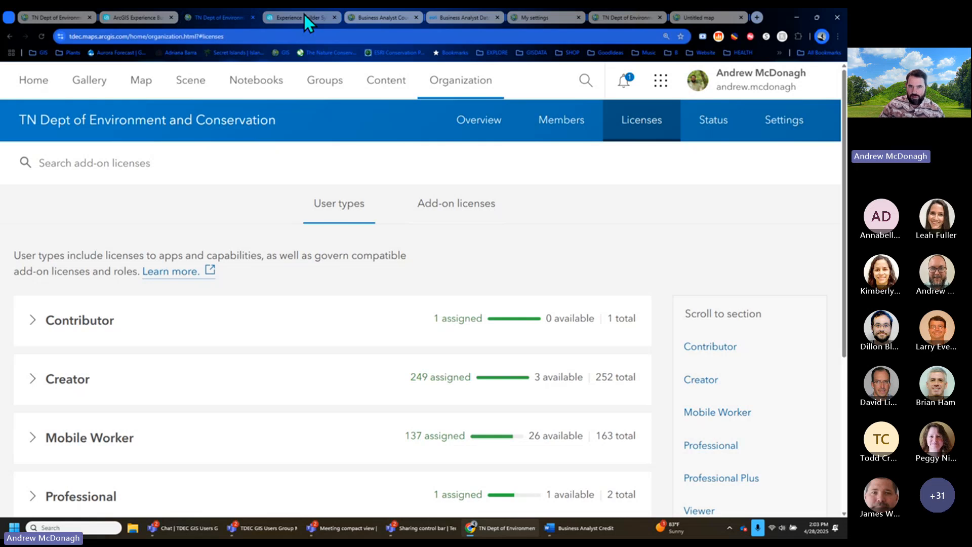
left_click(383, 18)
left_click(640, 51)
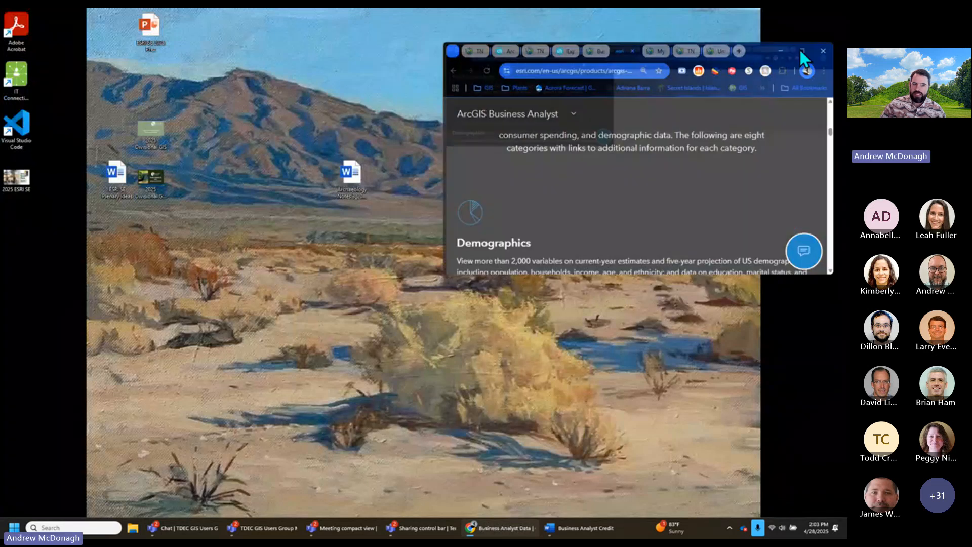
- Maximize the browser to review the data categories, then show the Credit Usage notes full-screen in Word
left_click(801, 50)
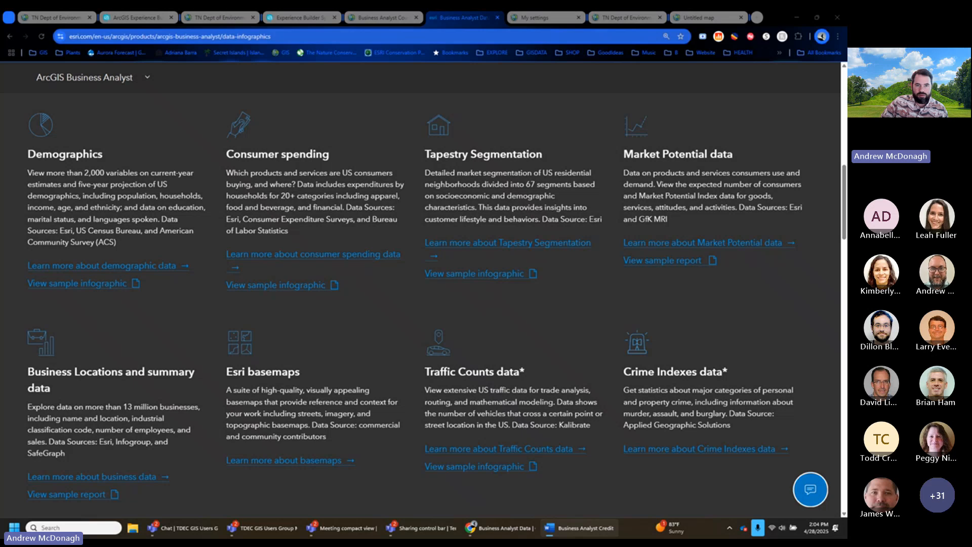
left_click_drag(847, 133, 388, 130)
double_click(430, 131)
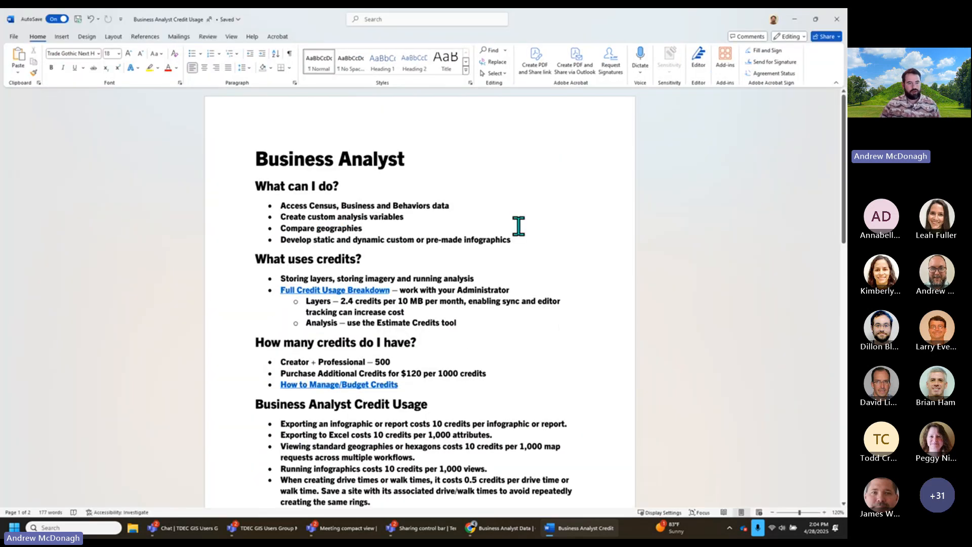
- Highlight the 500-credit allowance in the Credit Usage notes, then return to the Business Analyst data page
scroll(519, 227, "up", 5)
left_click_drag(383, 369, 356, 370)
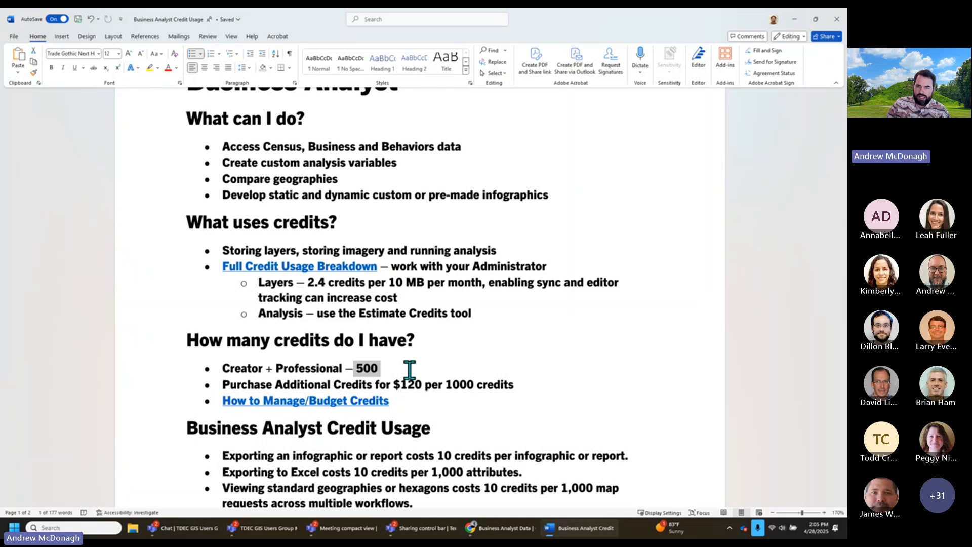
scroll(409, 370, "down", 3)
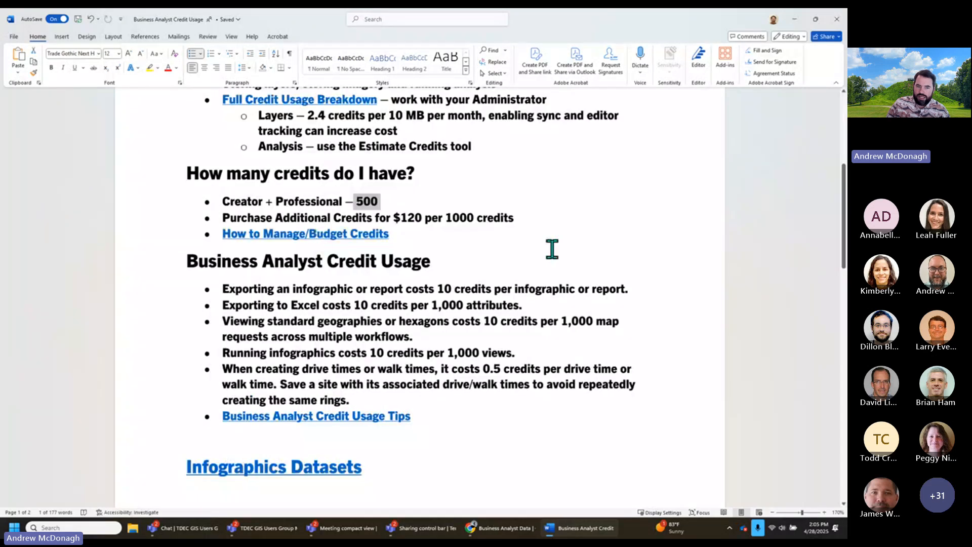
scroll(552, 249, "up", 3)
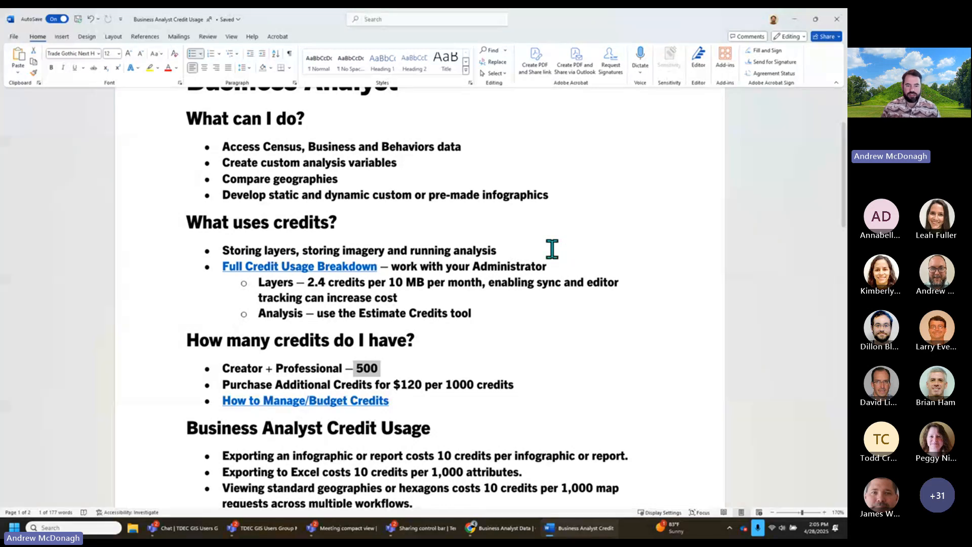
left_click(507, 528)
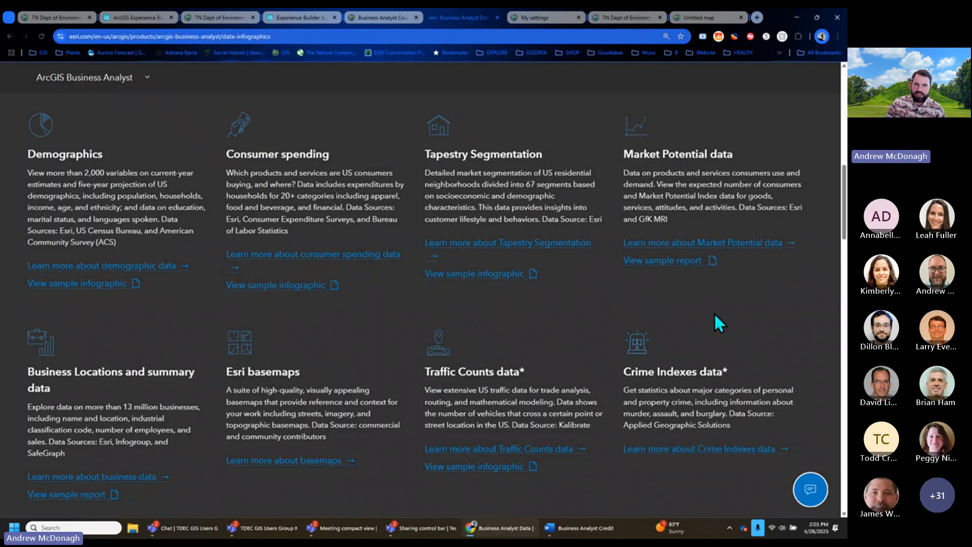
- Close the Experience Builder template picker and start creating a new experience
left_click(134, 18)
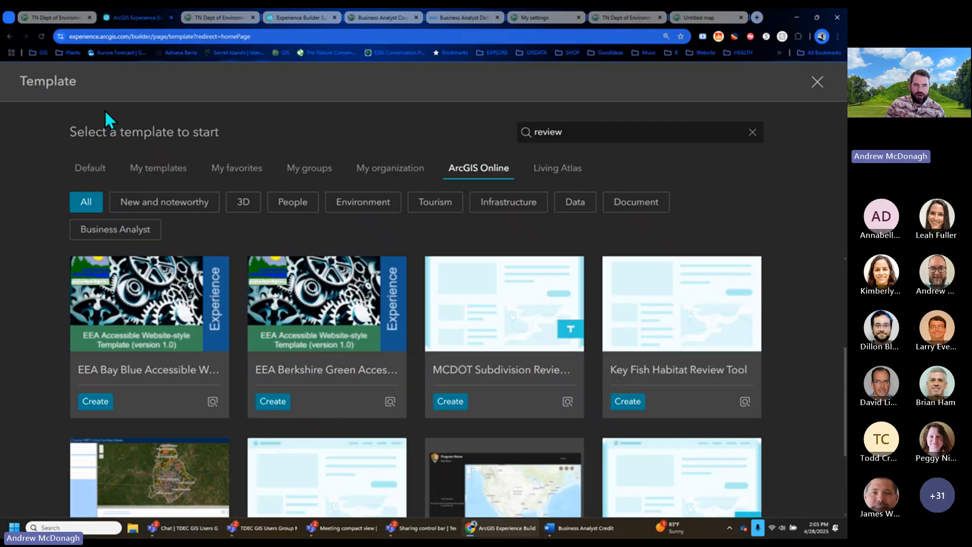
left_click(815, 80)
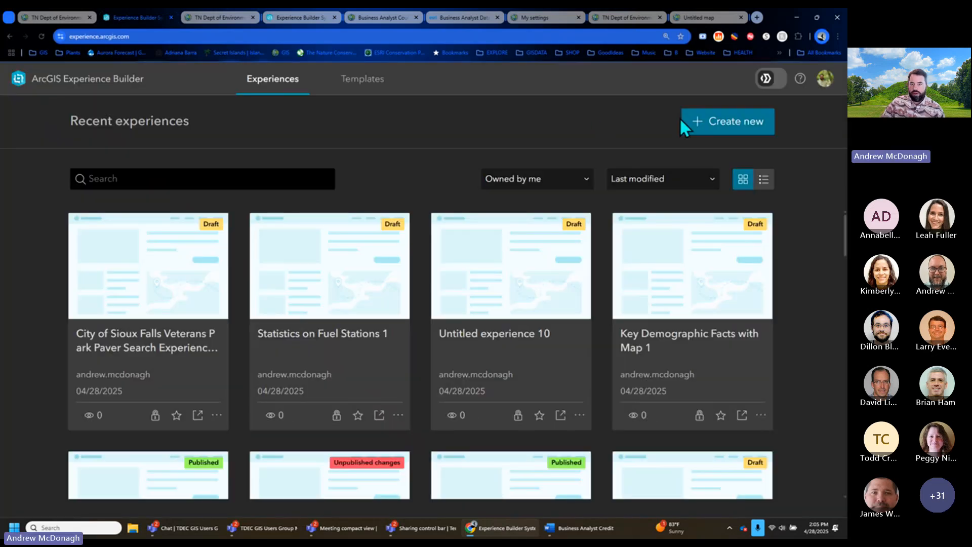
left_click(728, 121)
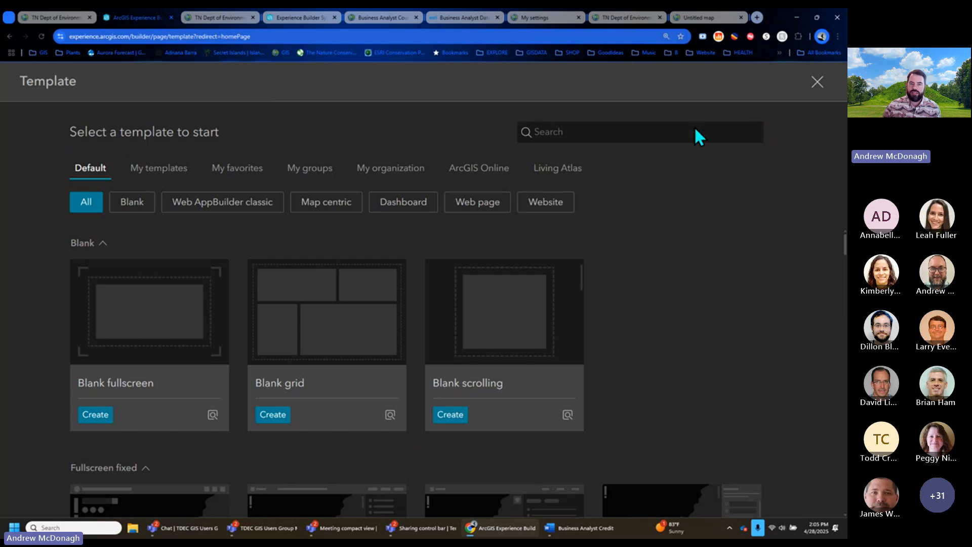
- Filter ArcGIS Online templates to Business Analyst and browse down to Health Care and Insurance
left_click(479, 170)
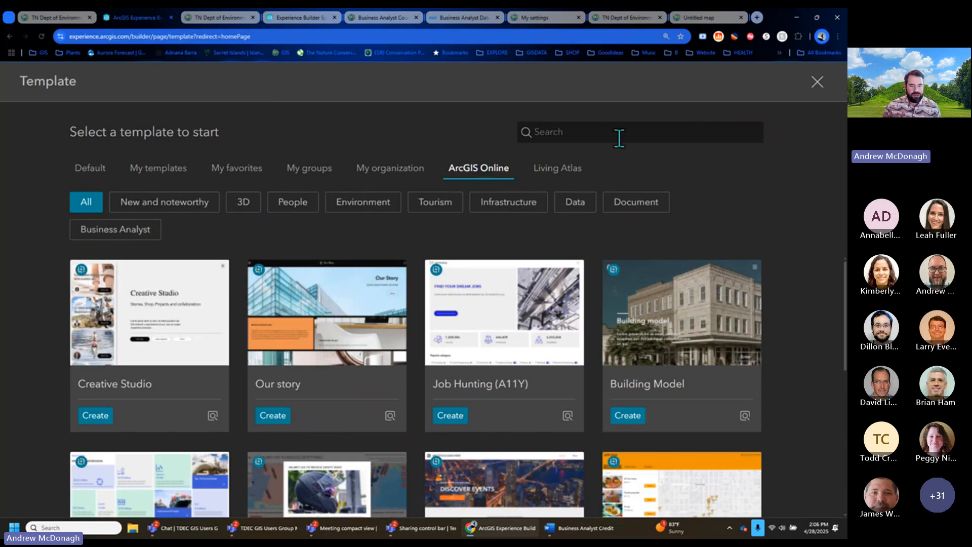
left_click(138, 234)
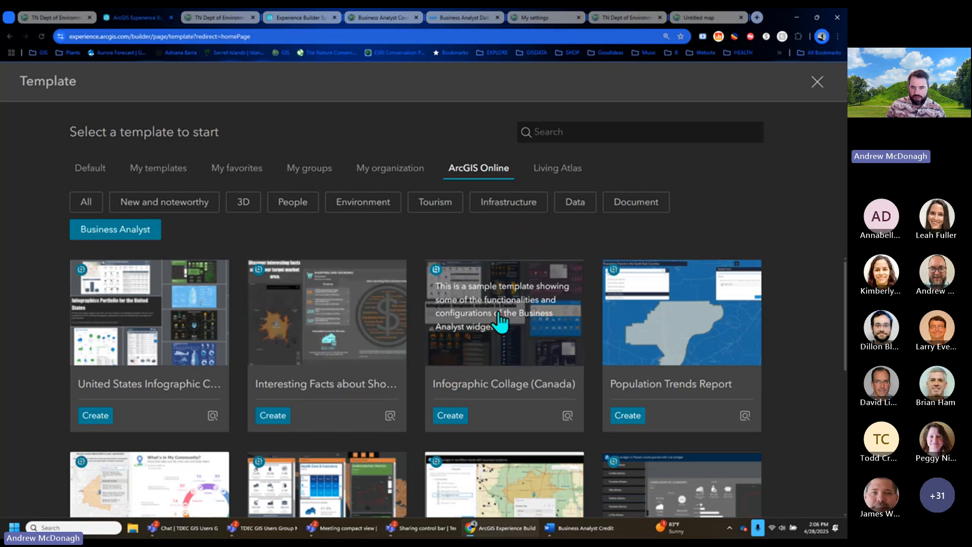
scroll(749, 315, "down", 2)
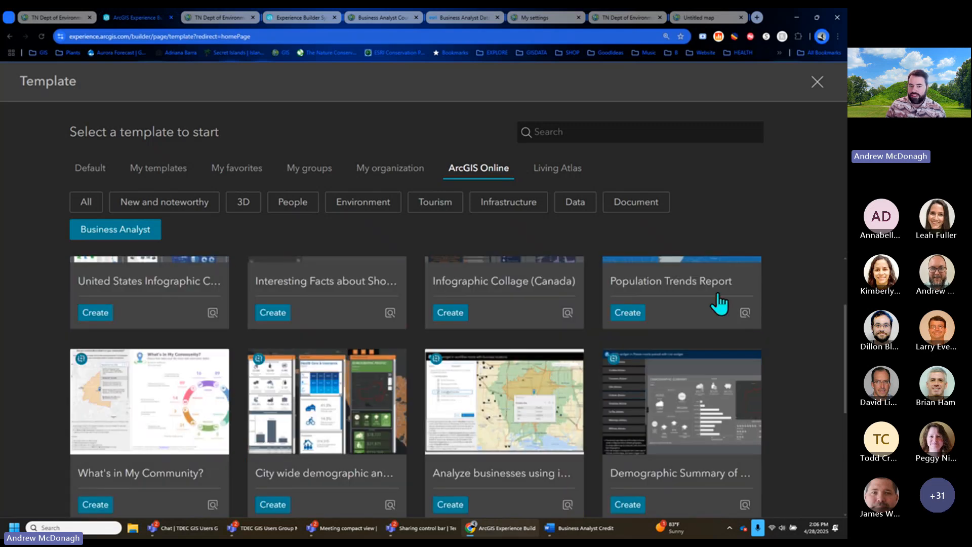
scroll(719, 303, "down", 4)
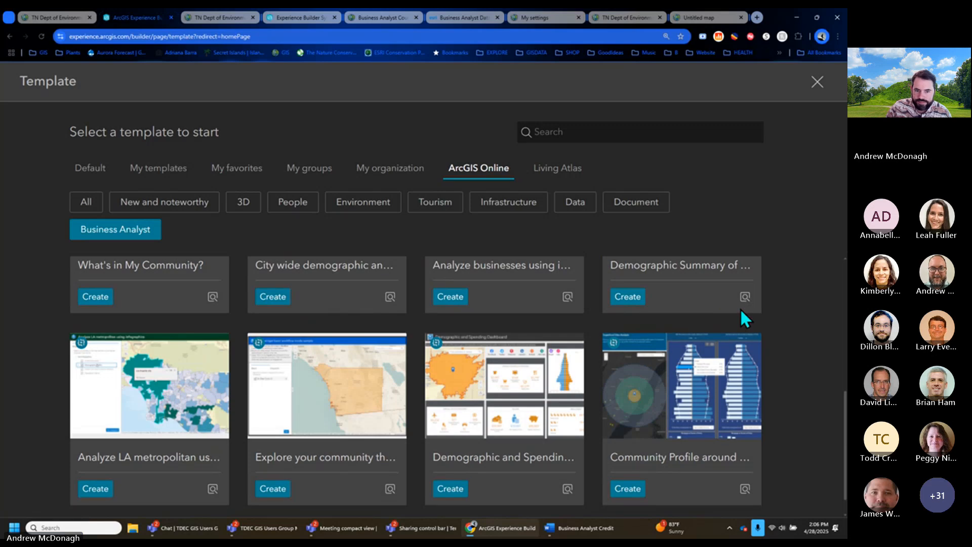
scroll(745, 319, "down", 1)
scroll(740, 382, "down", 4)
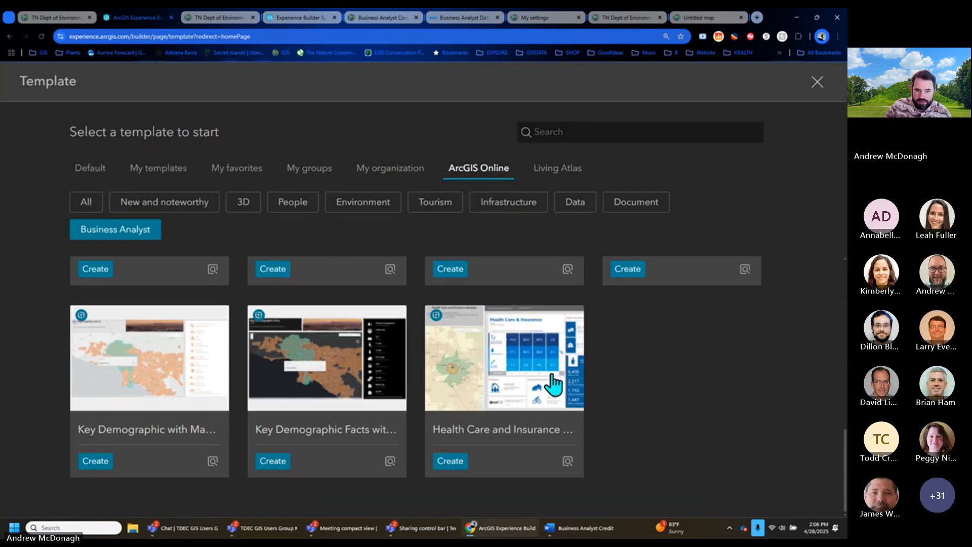
- Create an experience from the Key Demographic Facts template
left_click(272, 462)
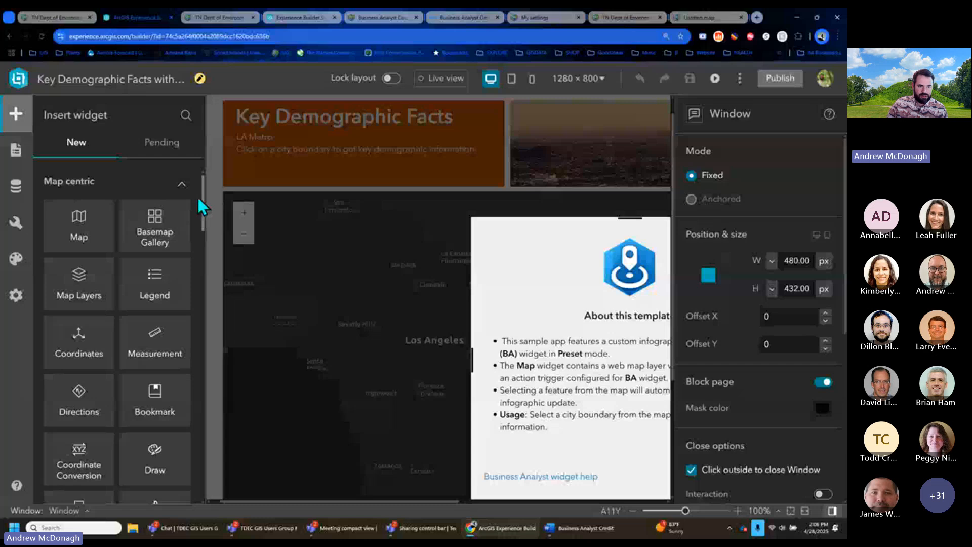
left_click(182, 186)
left_click_drag(202, 233, 227, 163)
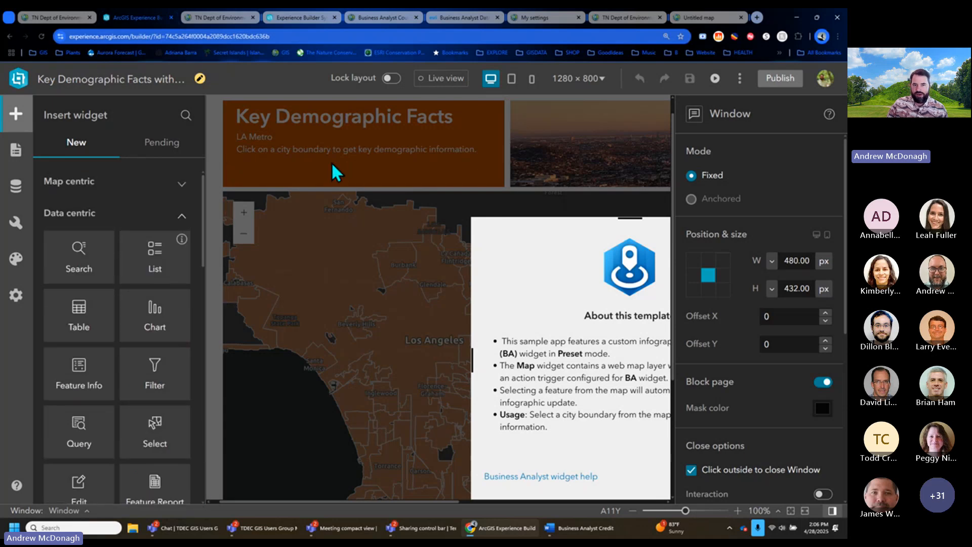
- In Live view, close the About this template window, zoom out, and select the skyline image
left_click(441, 78)
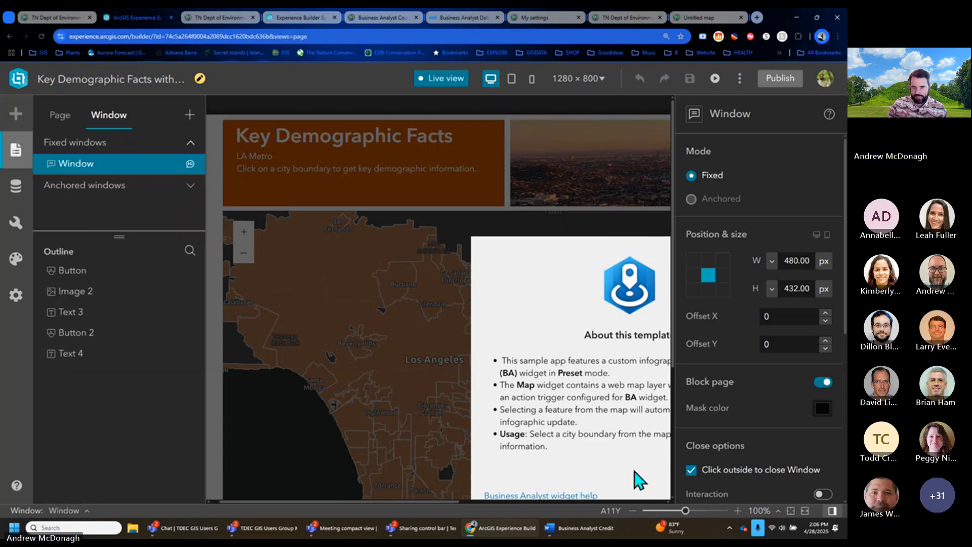
left_click_drag(457, 501, 561, 497)
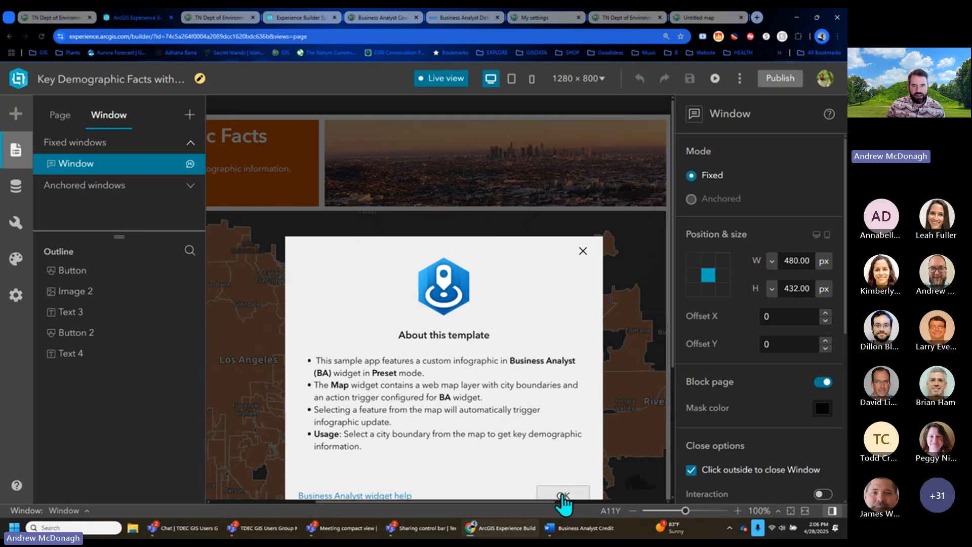
left_click(563, 495)
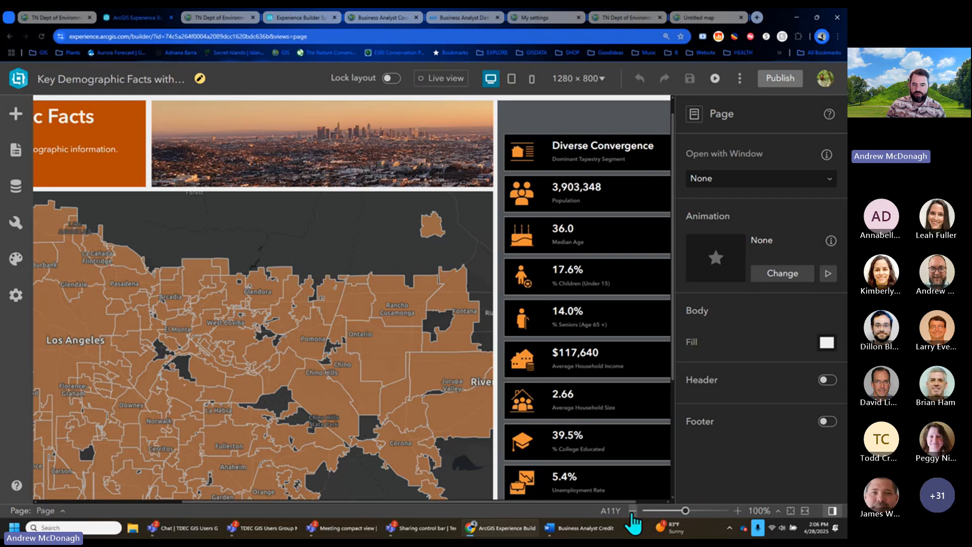
left_click(633, 511)
mouse_move(569, 500)
left_mouse_down()
mouse_move(513, 504)
mouse_move(582, 509)
left_mouse_up()
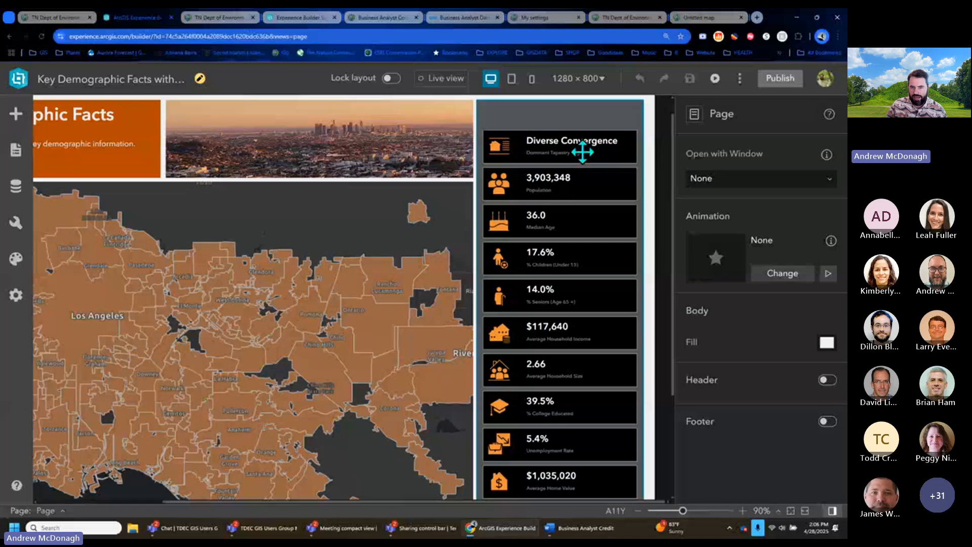
left_click(572, 256)
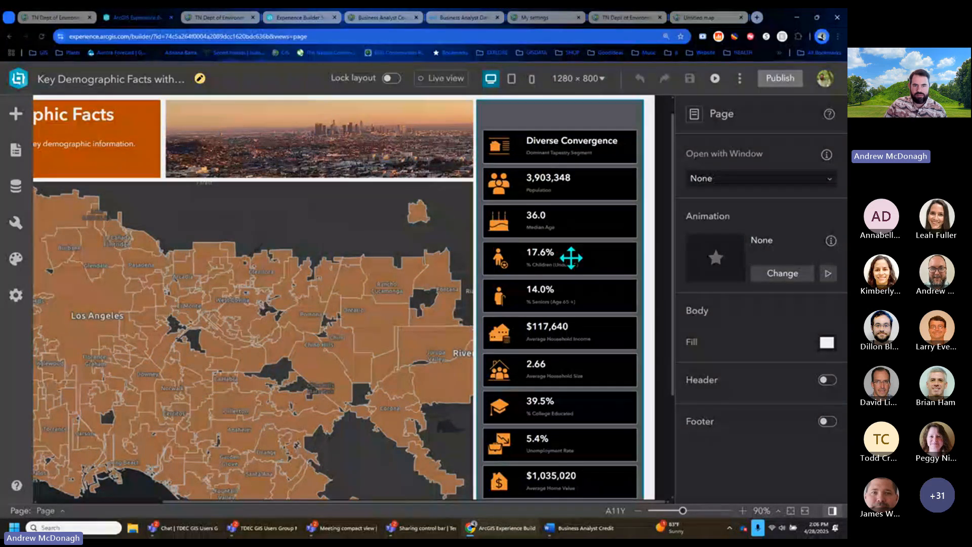
left_click(416, 148)
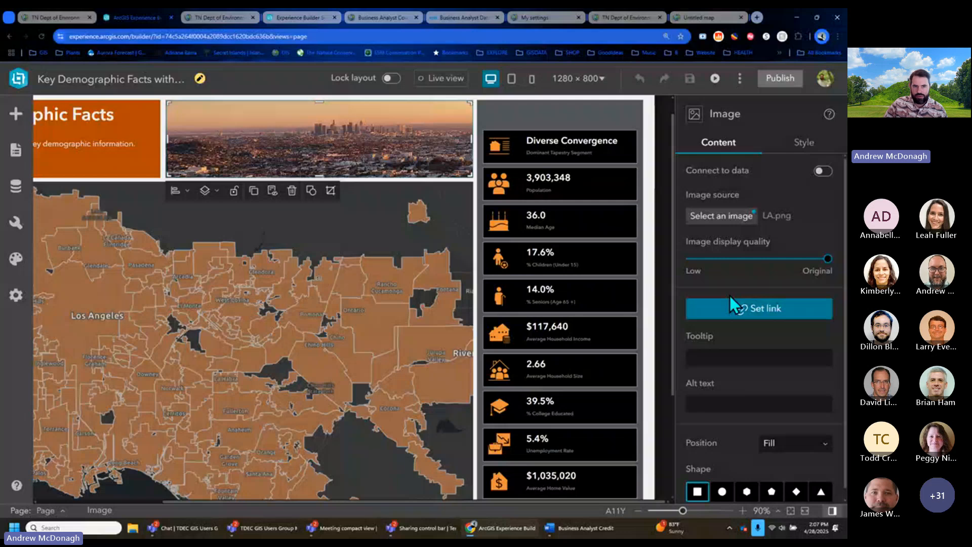
- Replace the skyline banner with the uploaded raccoon picture, set to Fit and narrowed to half width
left_click(722, 216)
left_click(589, 168)
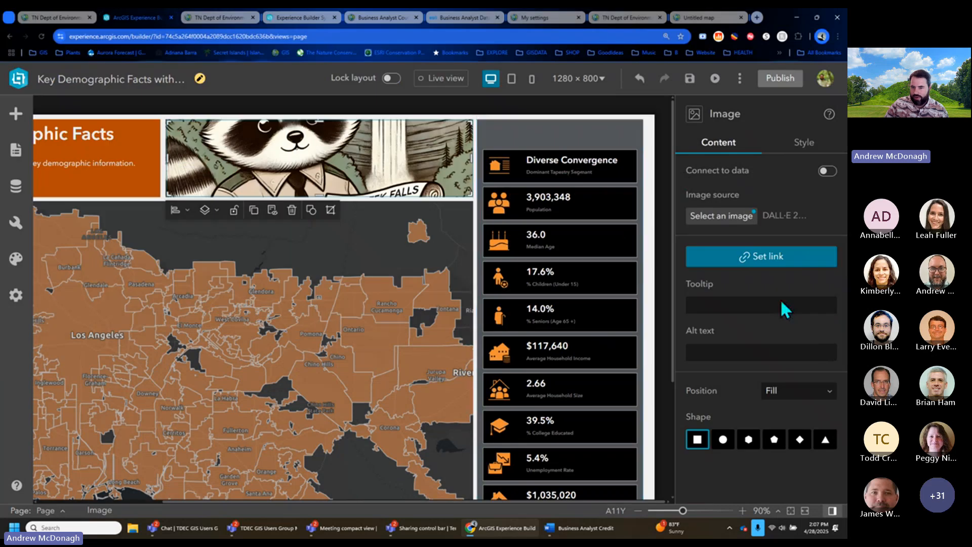
left_click(799, 394)
left_click(793, 432)
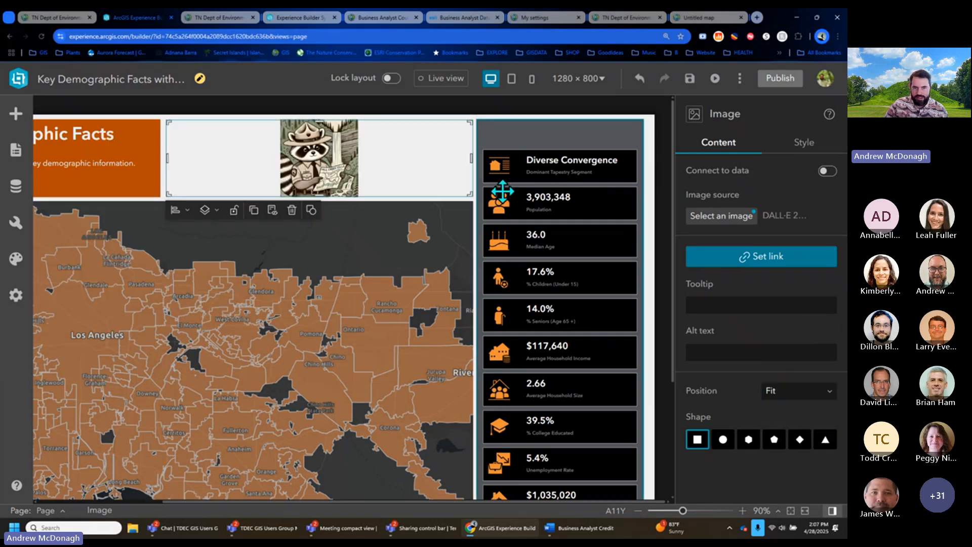
left_click_drag(470, 160, 240, 168)
left_click(96, 151)
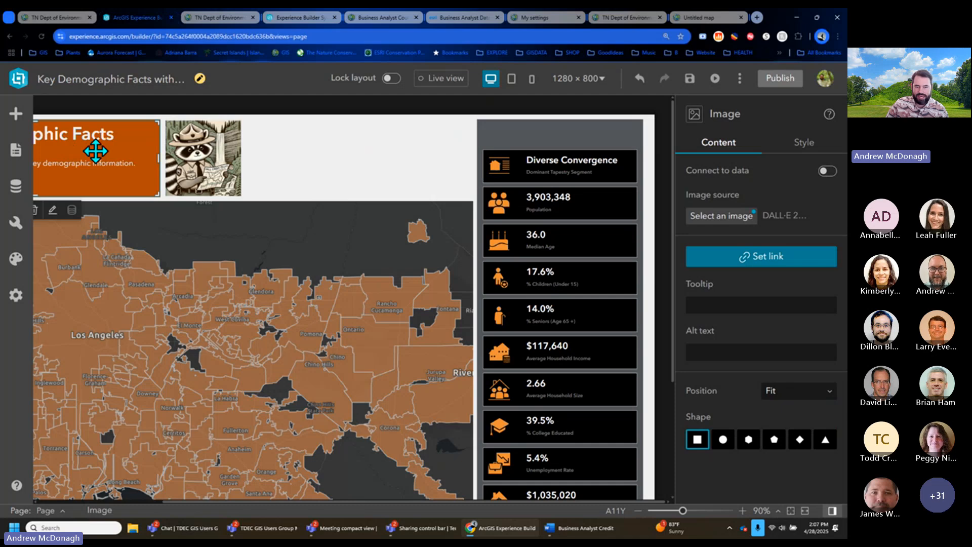
left_click(639, 512)
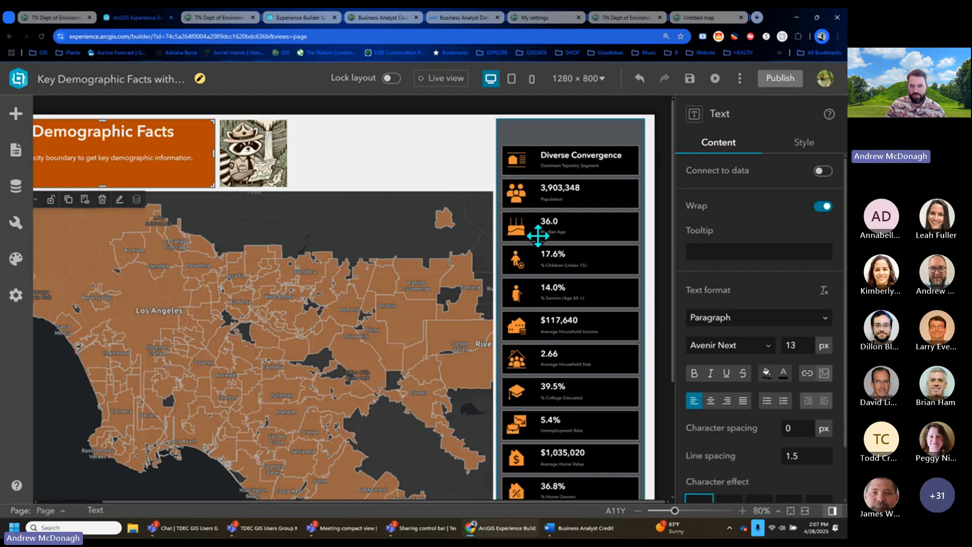
- In Live view, pick Ontario then Pomona city, showing 150,284 population and 32.0 median age
left_click(449, 81)
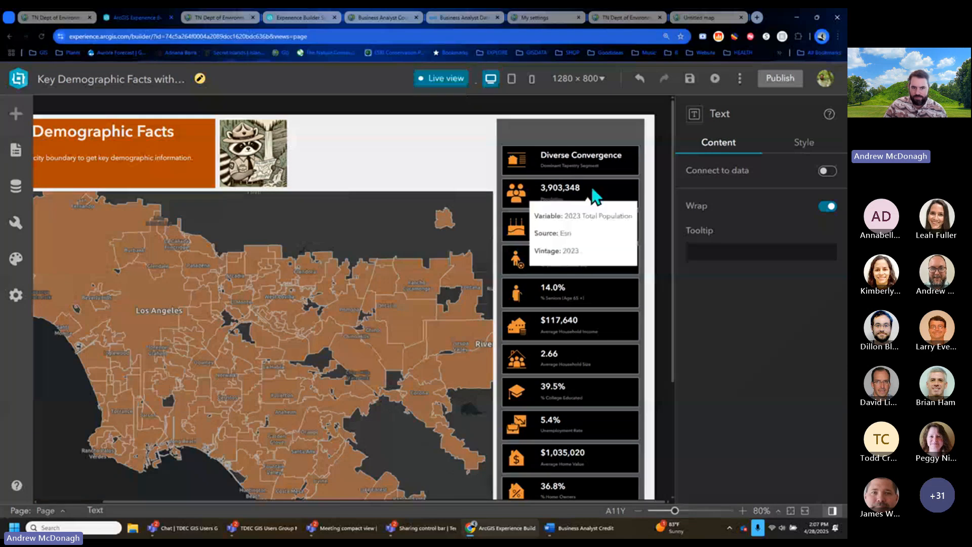
left_click(406, 317)
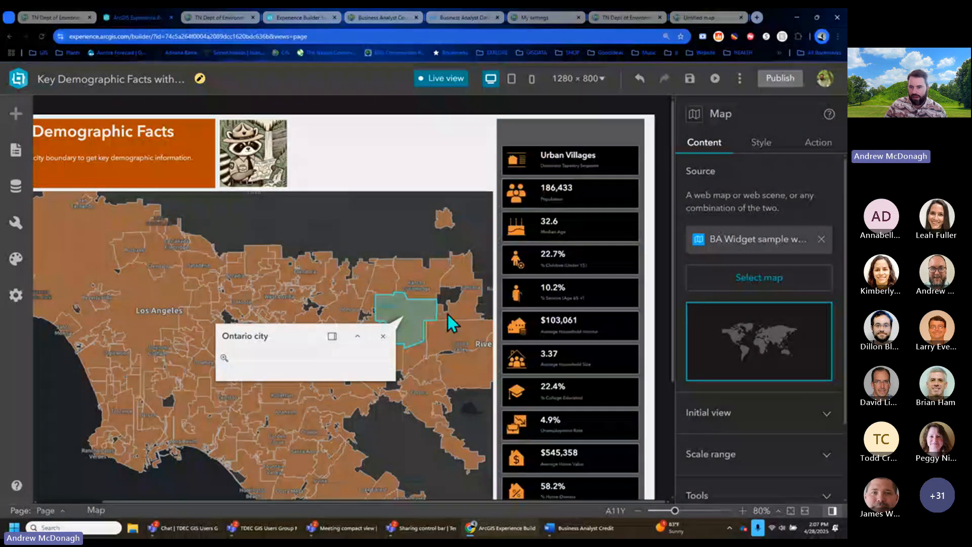
left_click(743, 511)
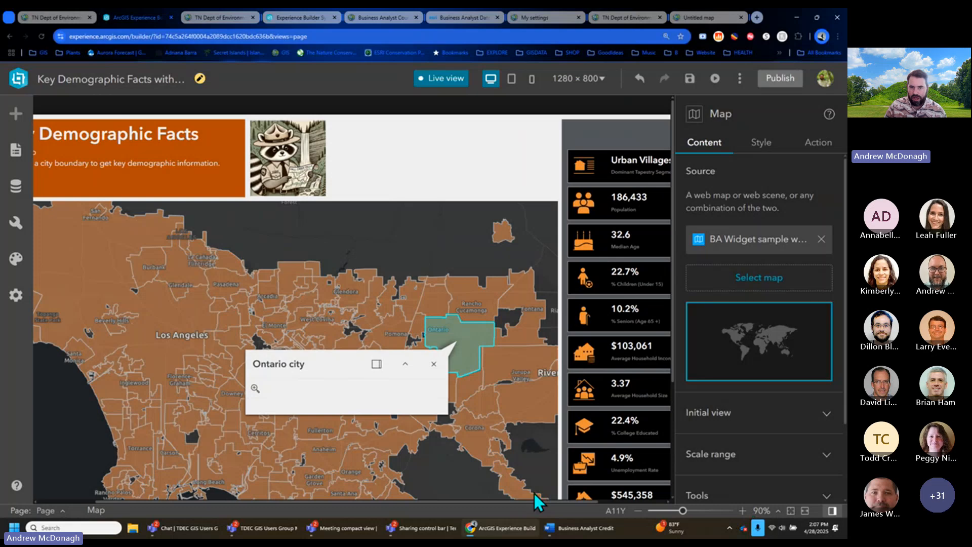
scroll(534, 492, "right", 3)
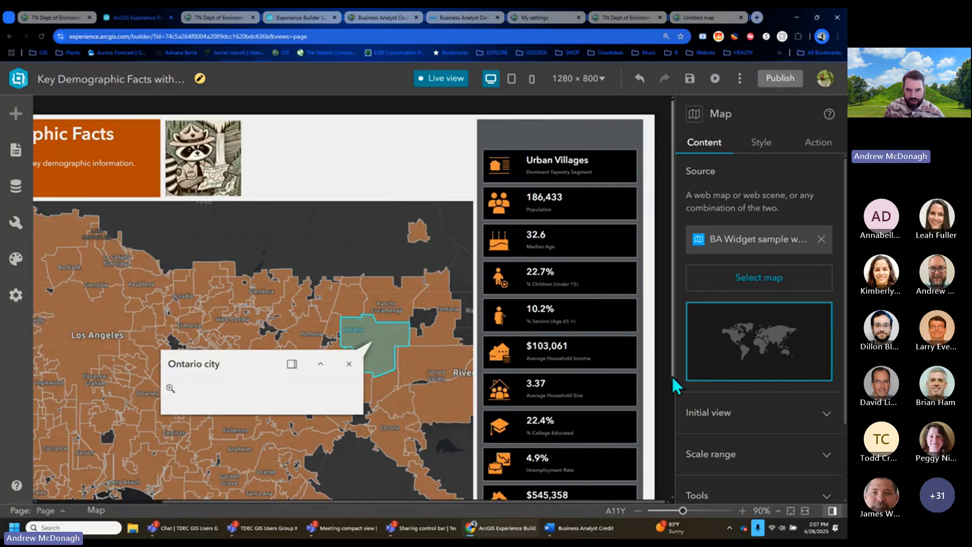
left_click(306, 334)
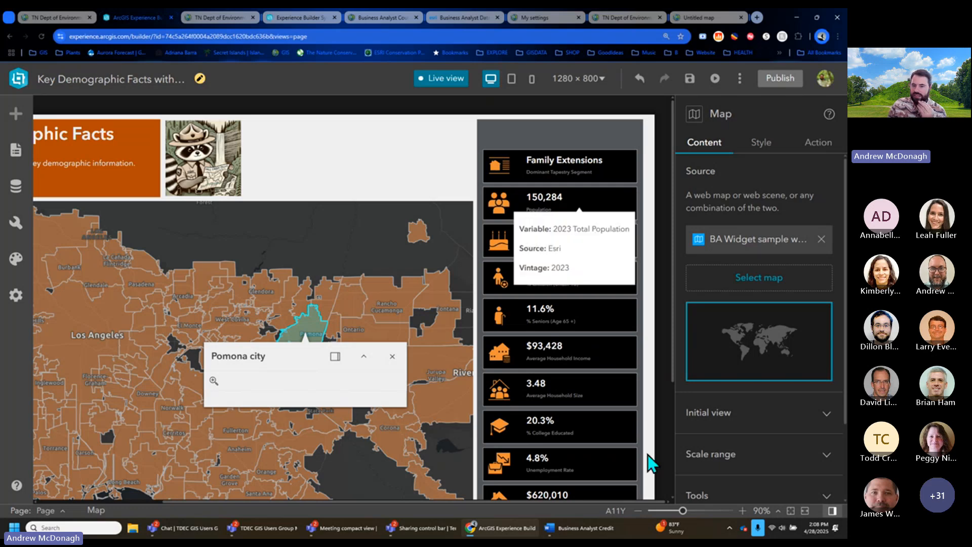
left_click(639, 511)
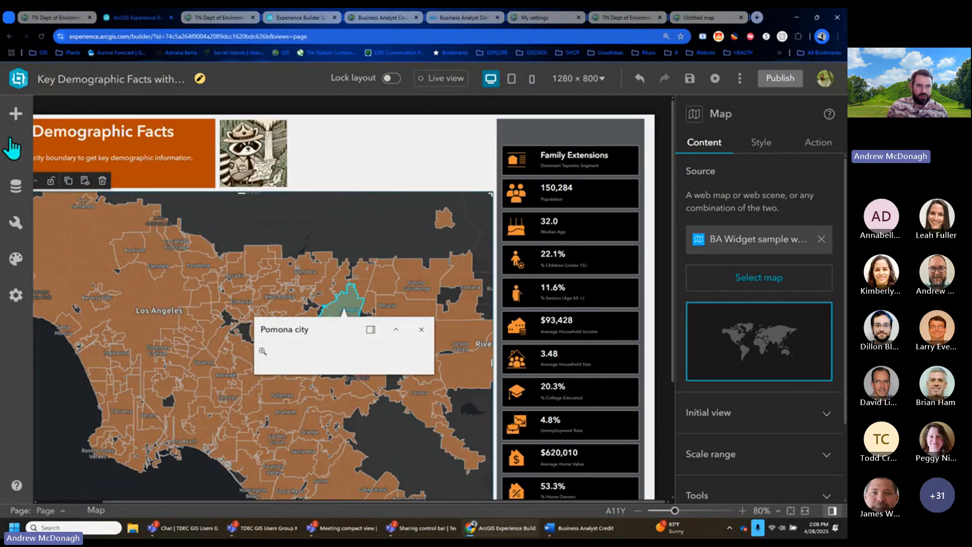
- Add the Business Analyst Counties Map web map as a data source
left_click(12, 195)
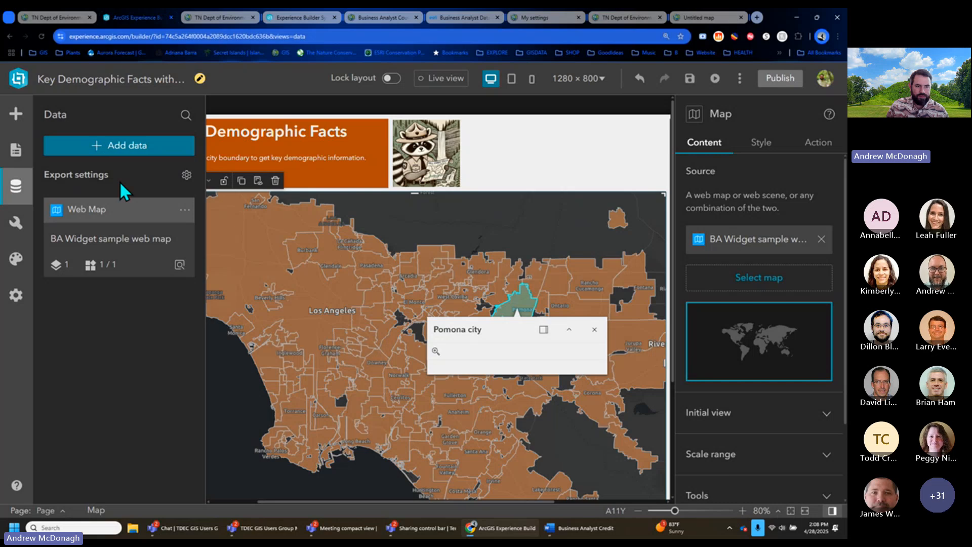
left_click(130, 150)
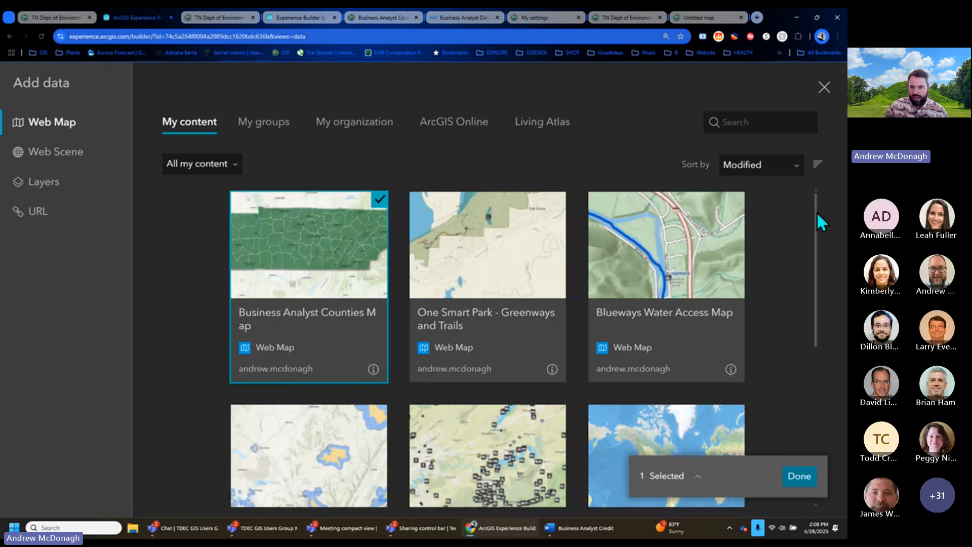
left_click(800, 476)
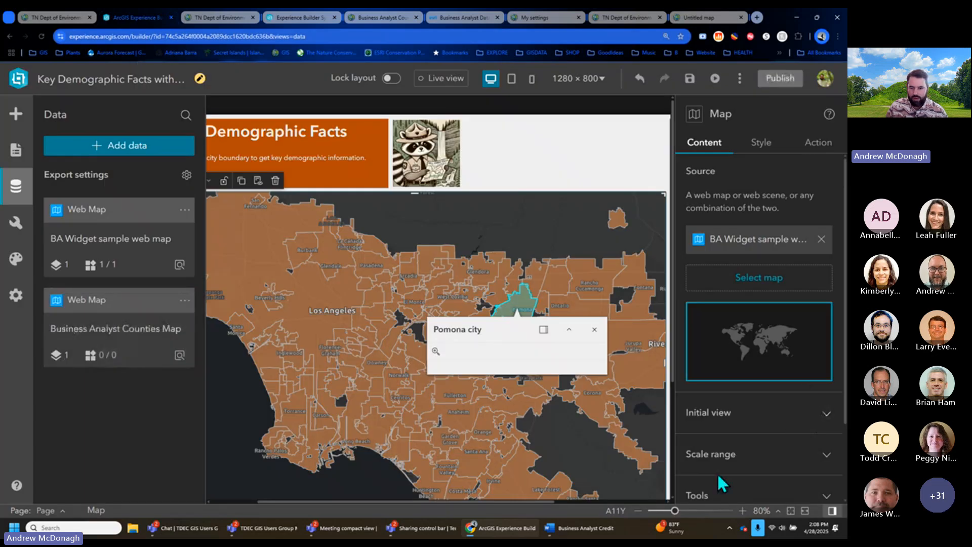
left_click(638, 510)
left_click(638, 510)
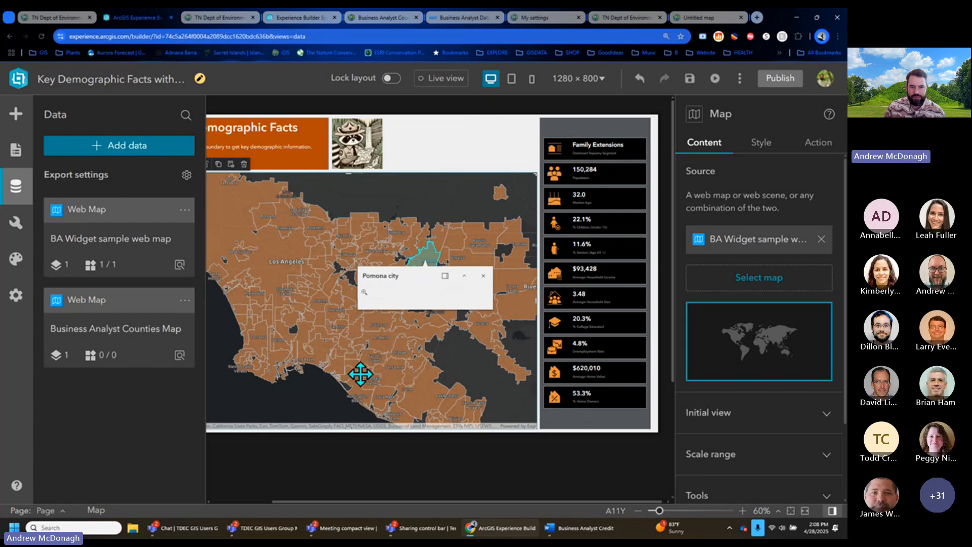
left_click(15, 186)
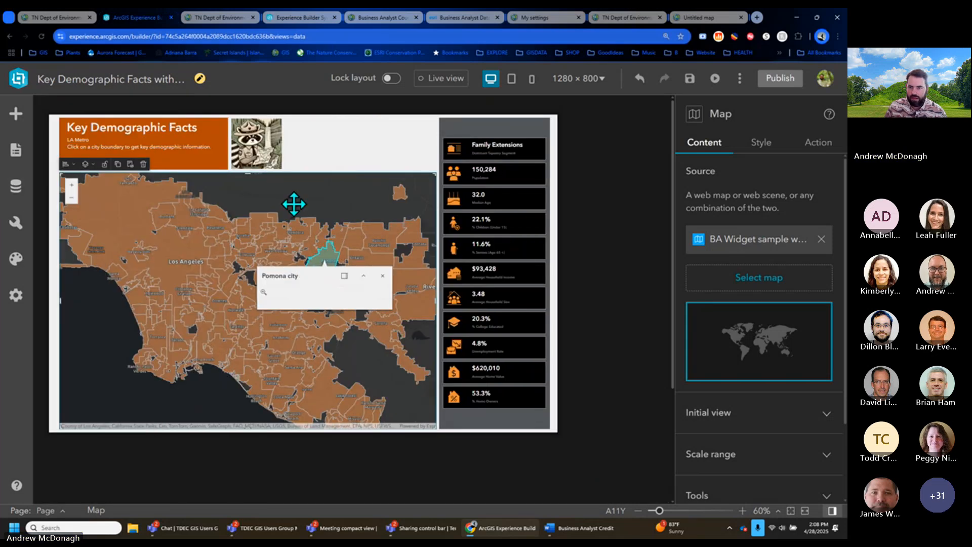
- Make Business Analyst Counties Map the map widget's source and remove BA Widget sample web map
left_click(772, 282)
left_click(594, 233)
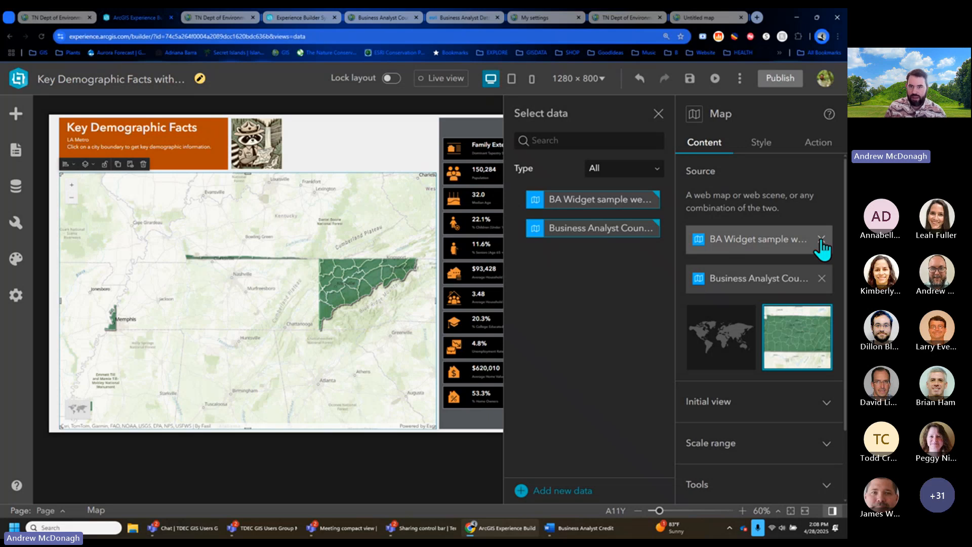
left_click(821, 239)
left_click(658, 114)
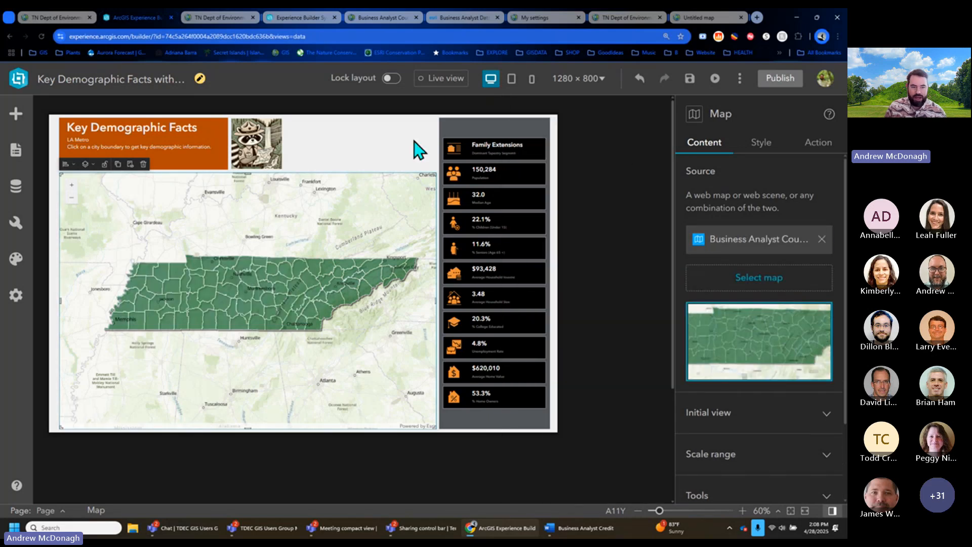
- In Live view, pick Maury county to show 109,982 population and 40.5 median age, then exit Live view
left_click(441, 80)
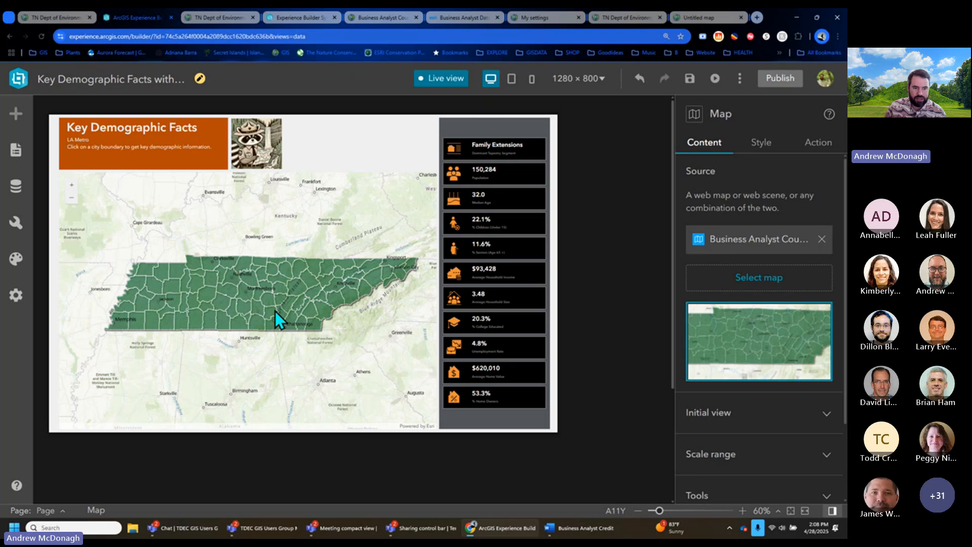
left_click(226, 305)
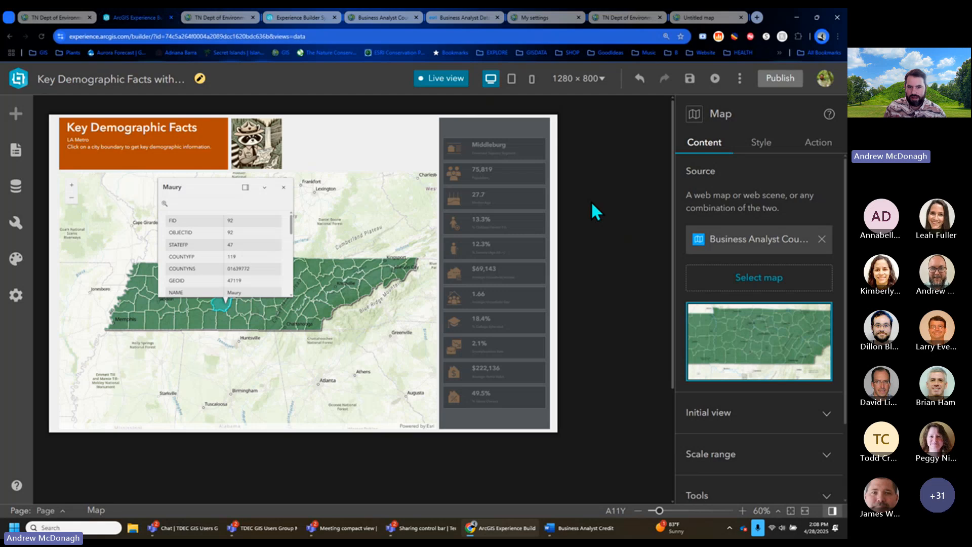
left_click(744, 511)
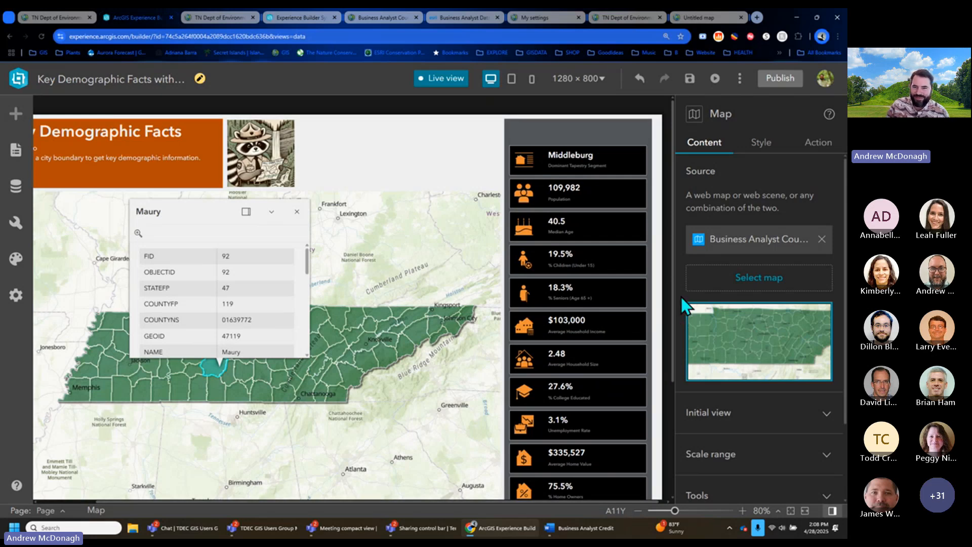
mouse_move(579, 175)
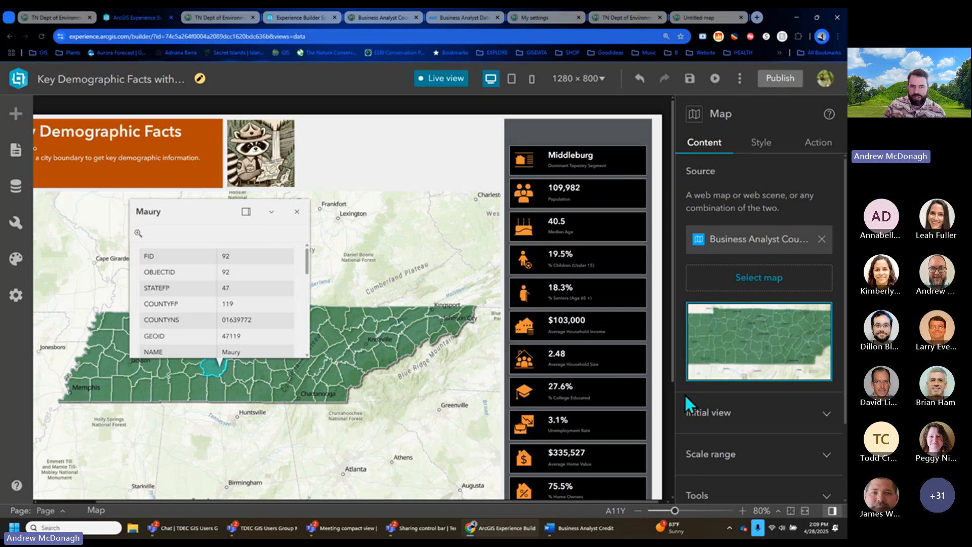
left_click(434, 88)
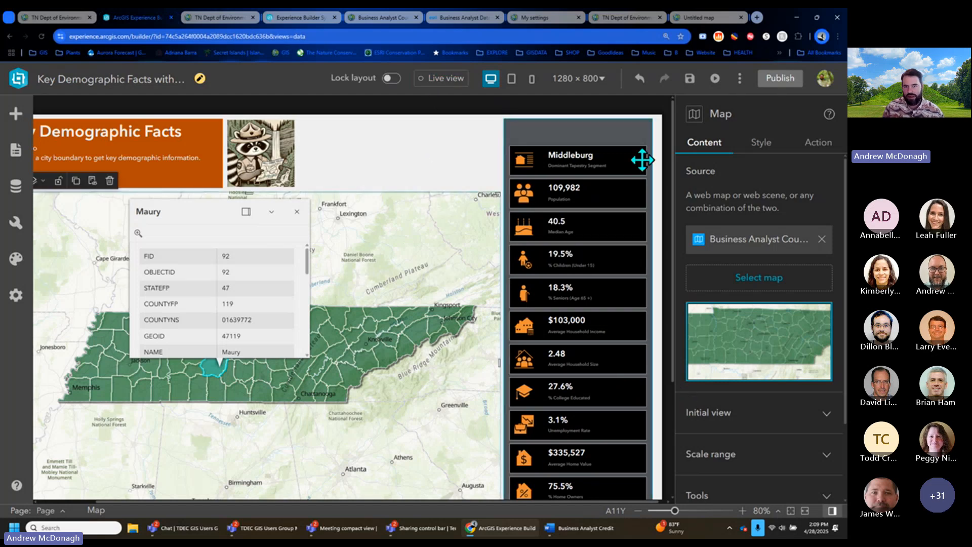
- Select the demographic facts widget and open its infographic template list
left_click(632, 137)
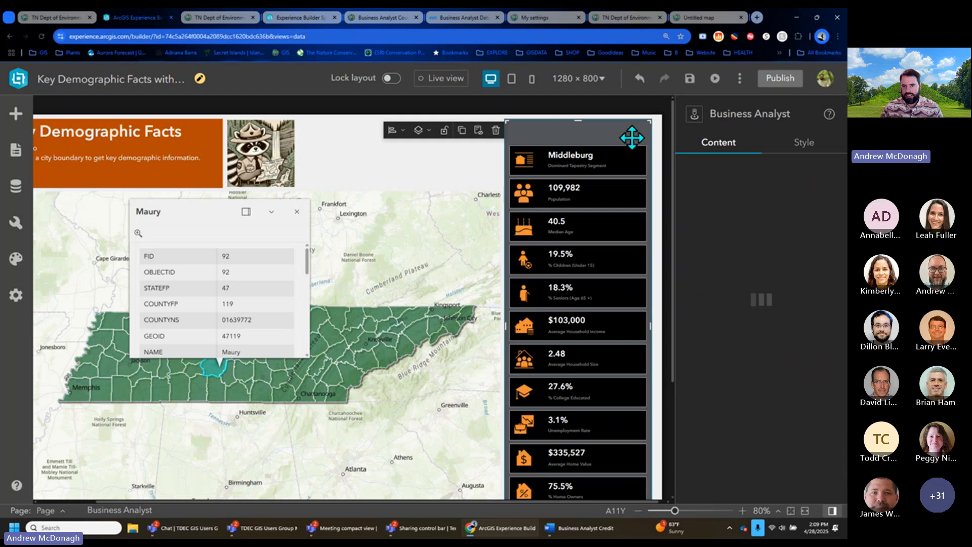
scroll(819, 364, "down", 2)
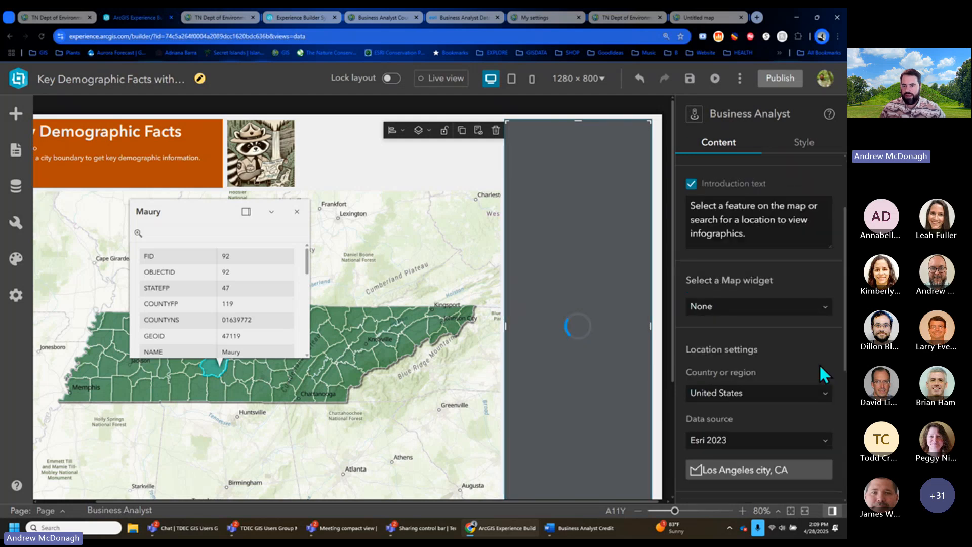
scroll(831, 304, "down", 2)
scroll(826, 263, "down", 2)
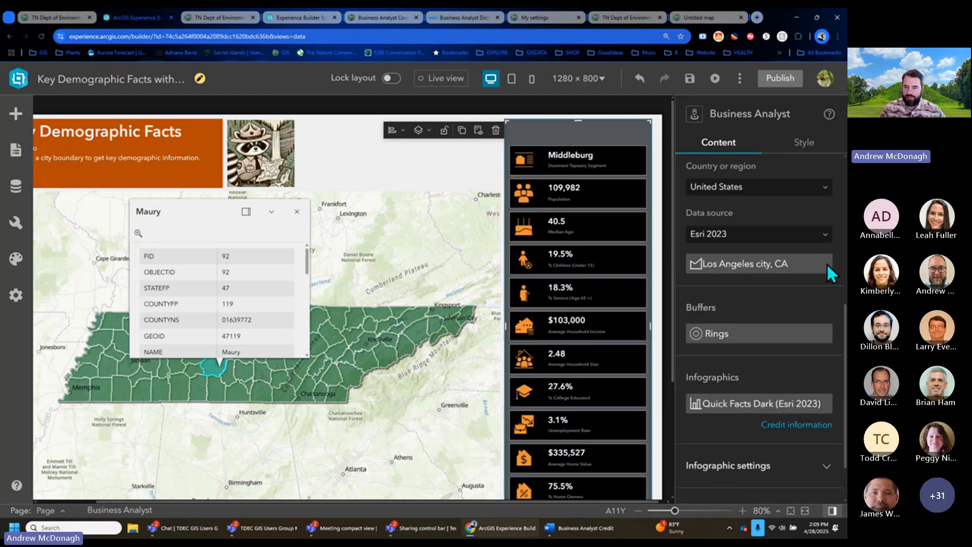
left_click(787, 411)
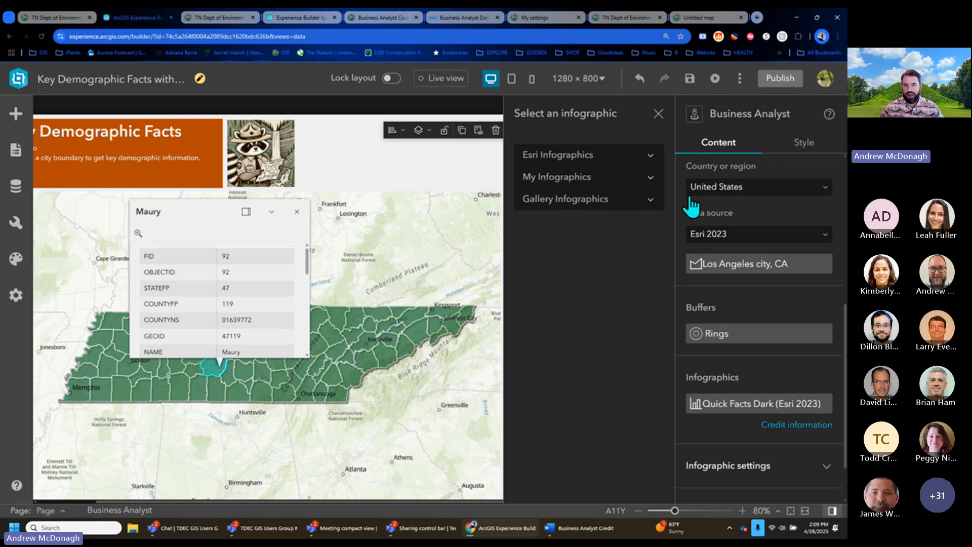
- Choose the At Risk Population template from Esri Infographics in place of Quick Facts Dark
left_click(647, 184)
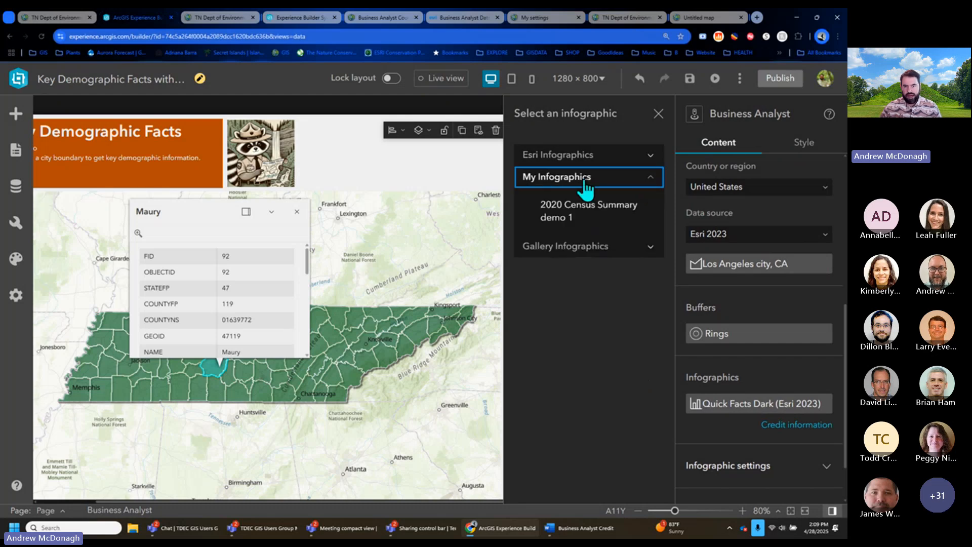
left_click(653, 184)
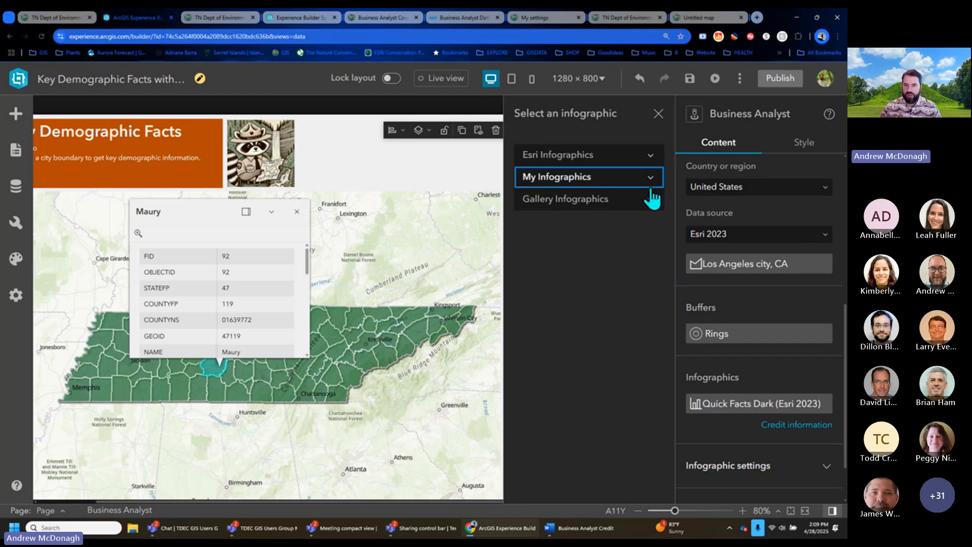
left_click(651, 199)
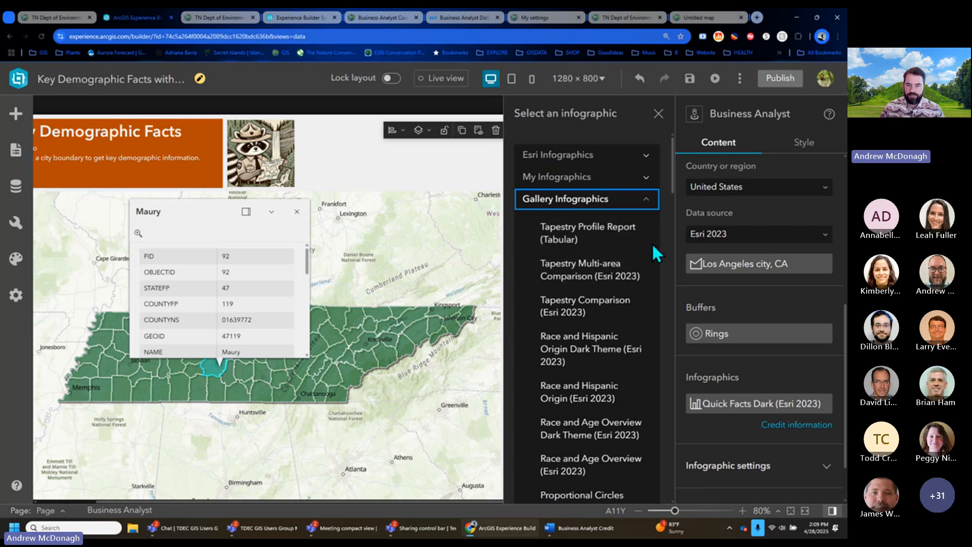
left_click(648, 155)
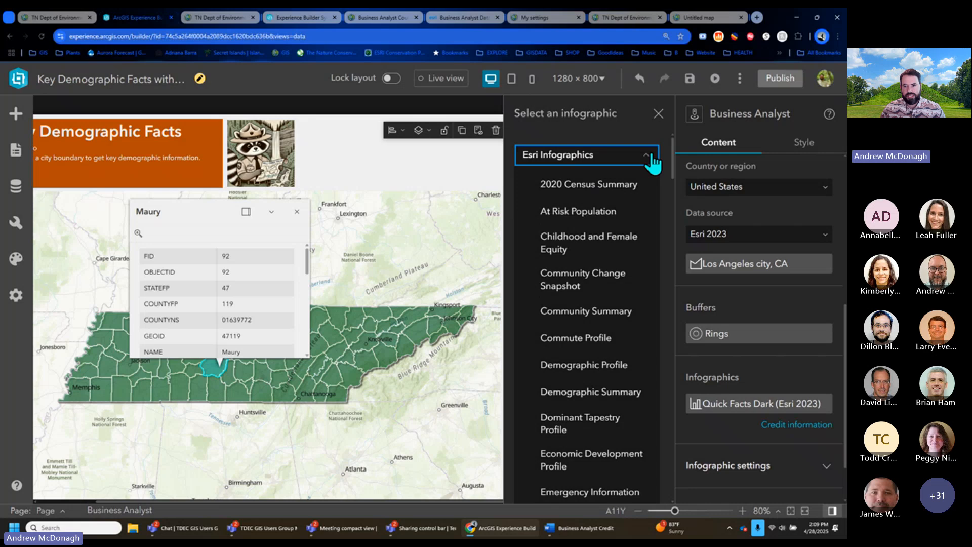
left_click(582, 212)
left_click(658, 108)
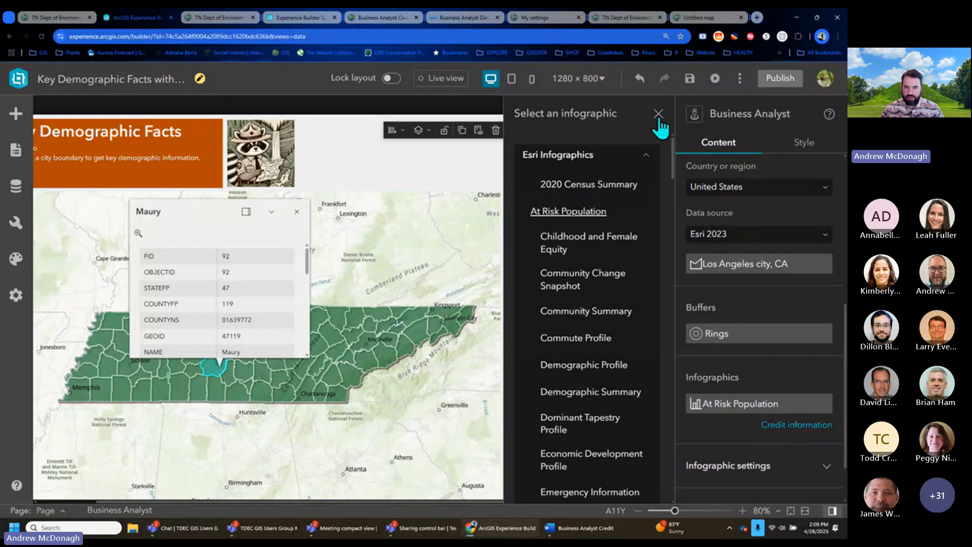
left_click(659, 116)
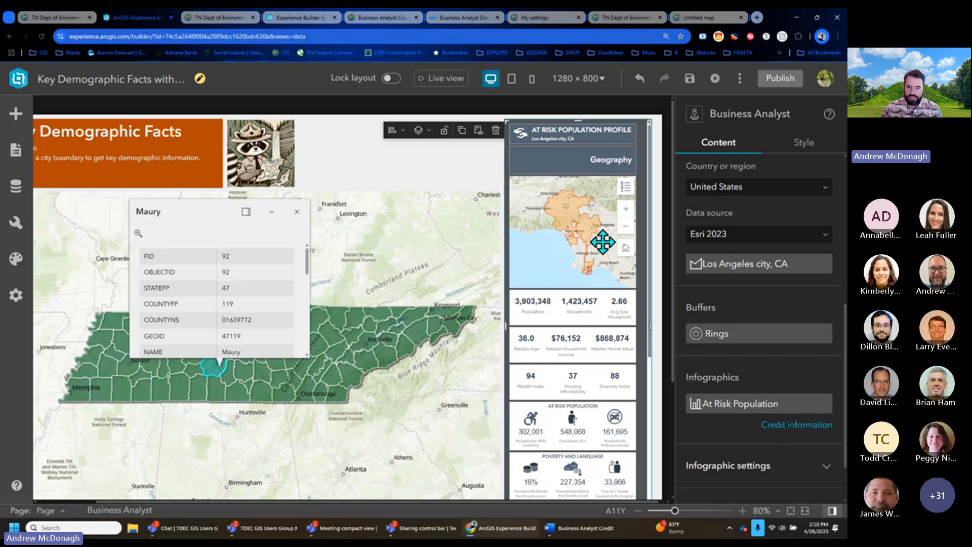
- Preview the app in Live view, scroll through it, then turn Live view off to edit
scroll(623, 280, "down", 1)
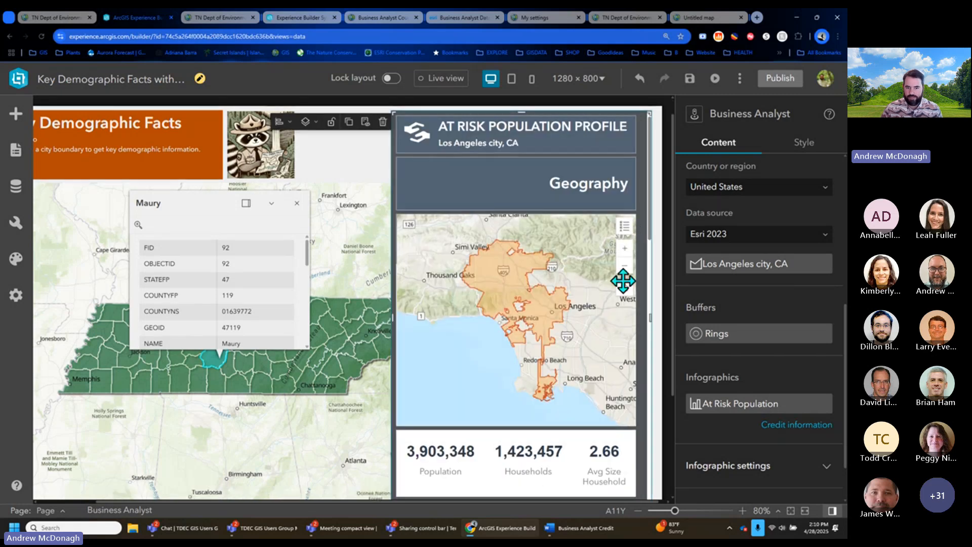
scroll(623, 280, "up", 1)
left_click(430, 81)
scroll(595, 276, "down", 3)
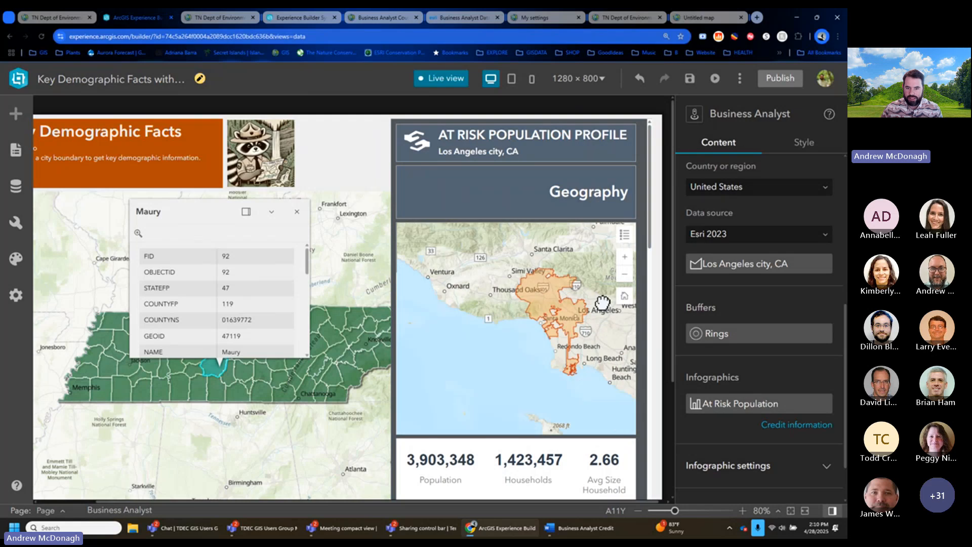
scroll(574, 476, "down", 5)
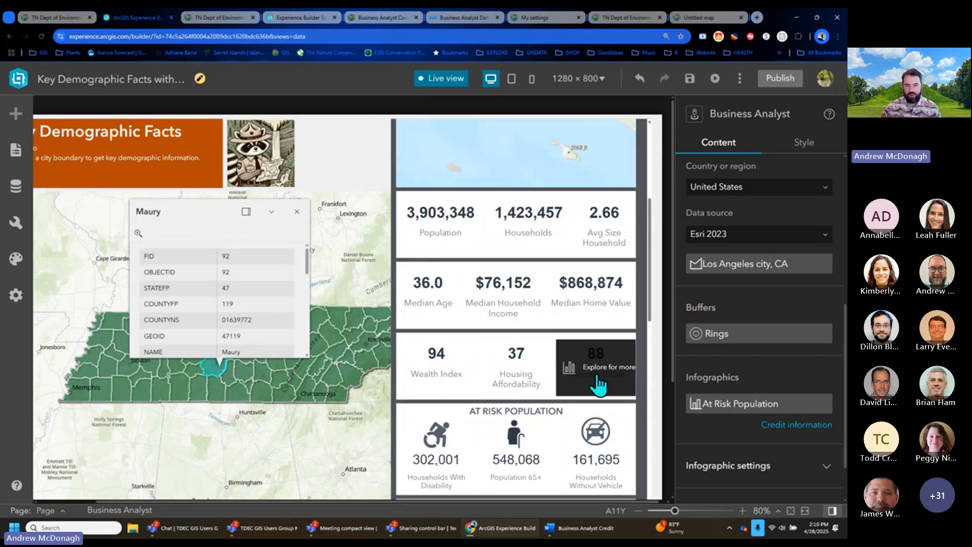
scroll(598, 380, "up", 5)
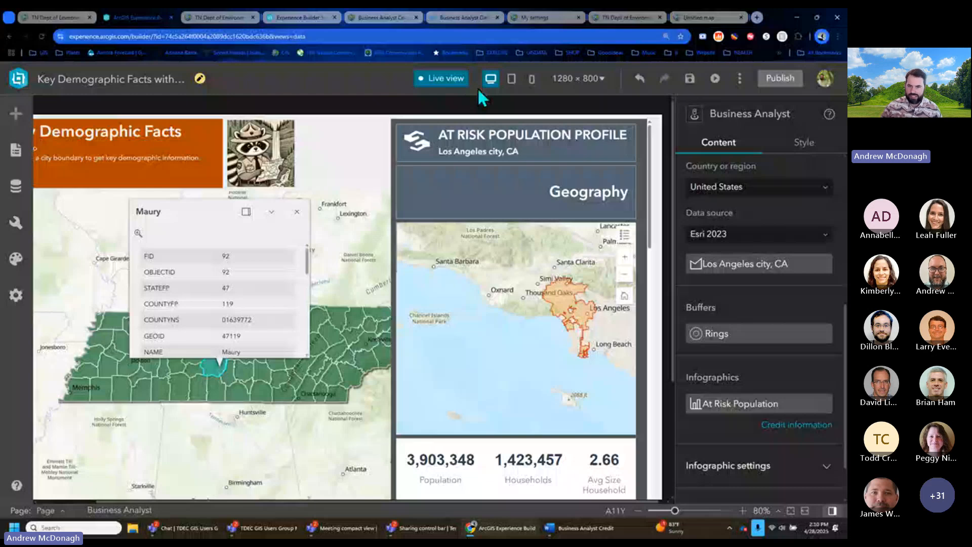
left_click(467, 82)
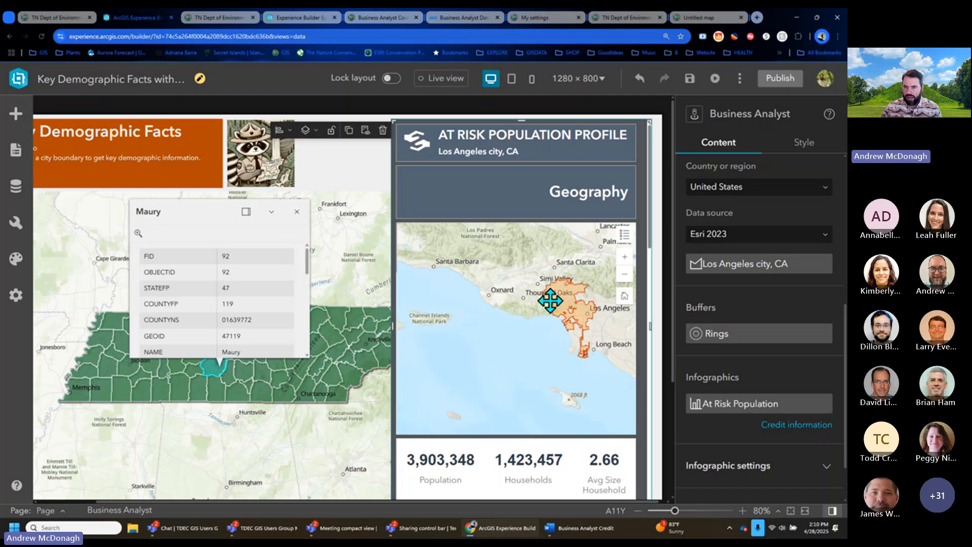
- Clear the preset Los Angeles city, CA location in the Business Analyst widget's Set a location
scroll(776, 287, "up", 3)
scroll(776, 287, "down", 3)
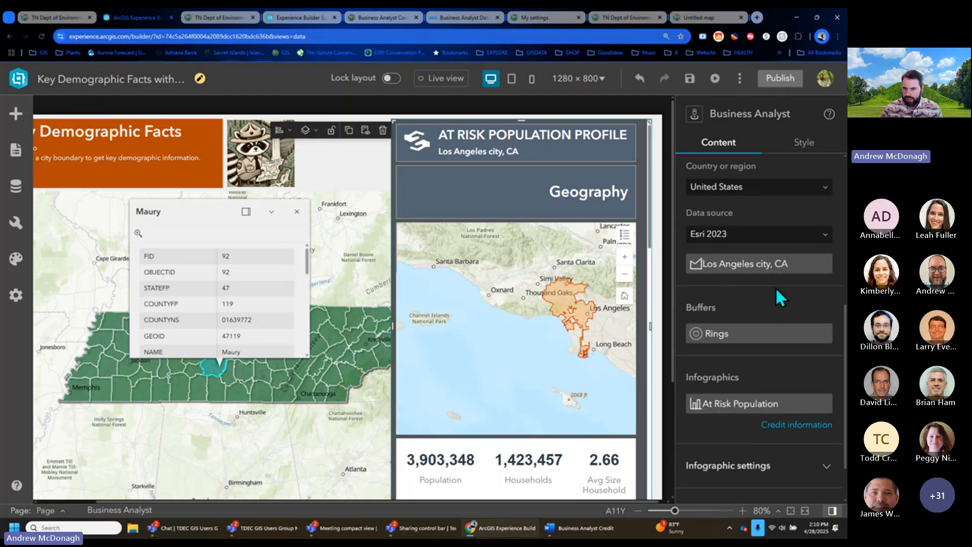
left_click(749, 264)
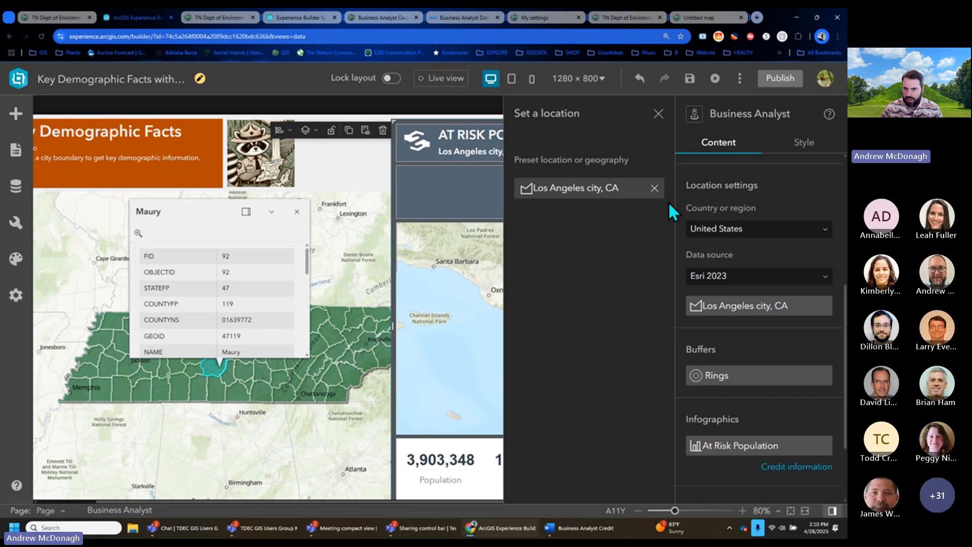
left_click(655, 188)
left_click(658, 113)
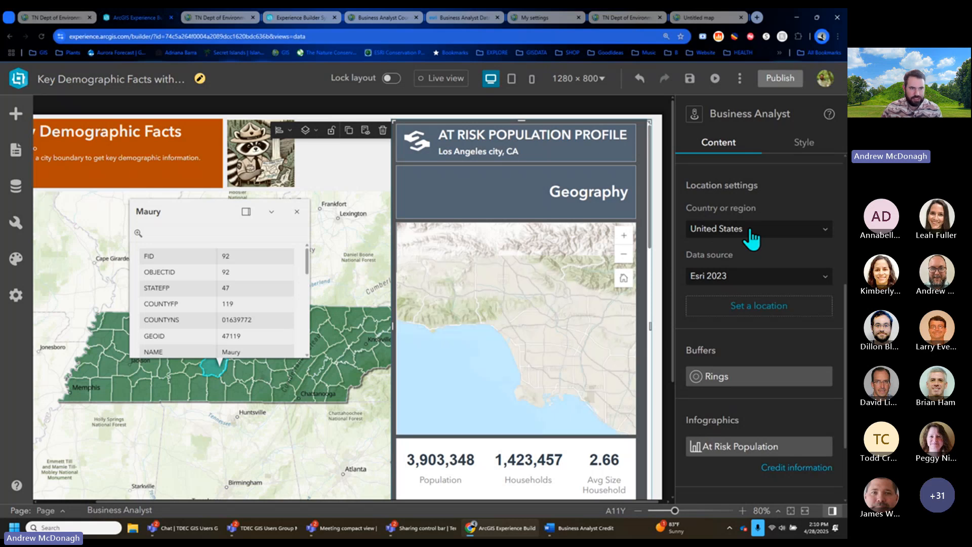
- Add a Business Analyst Select feature action to the Map widget's record-selection-changes trigger
left_click(16, 149)
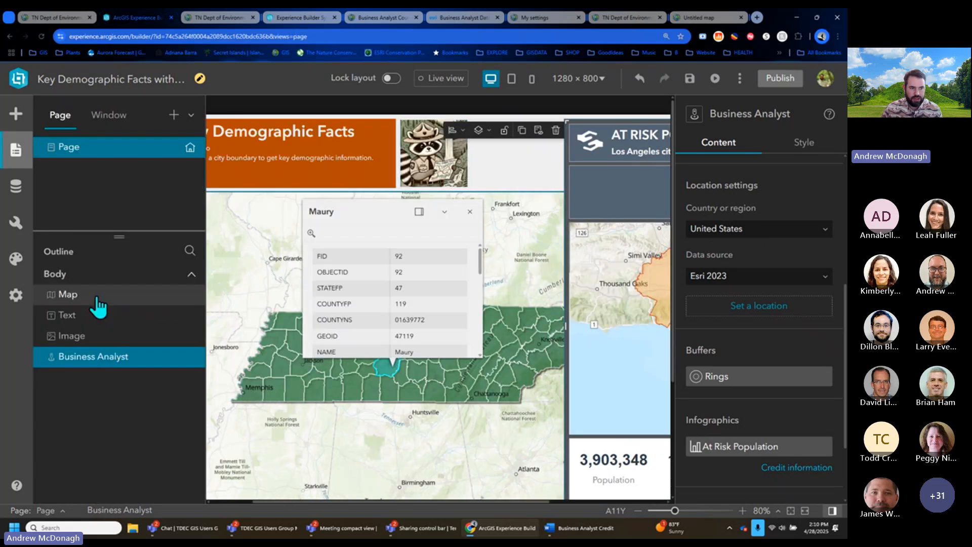
left_click(97, 299)
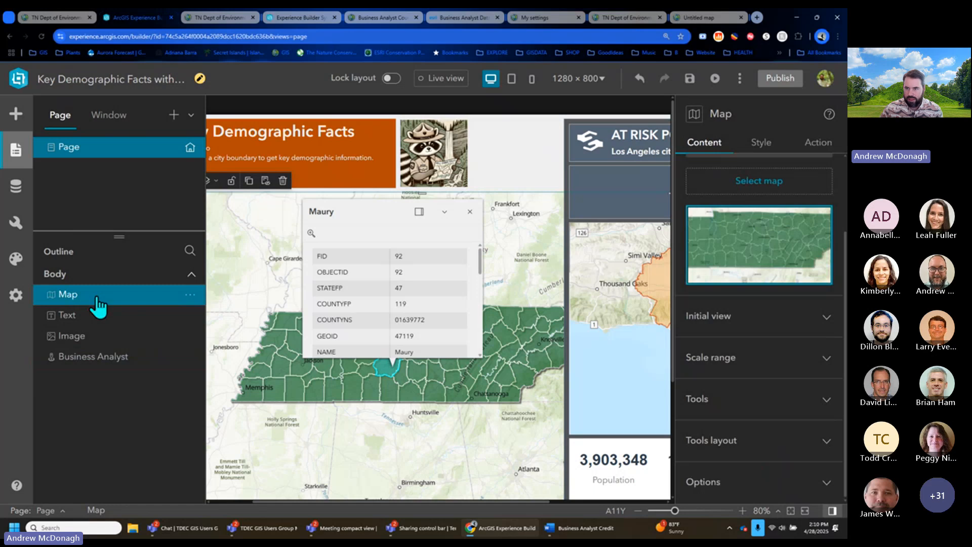
left_click(807, 147)
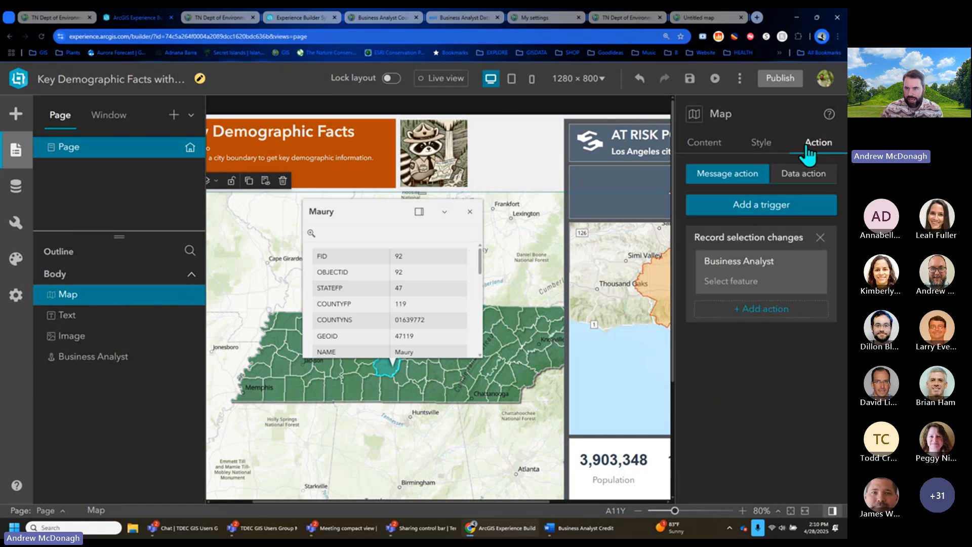
left_click(767, 205)
left_click(604, 142)
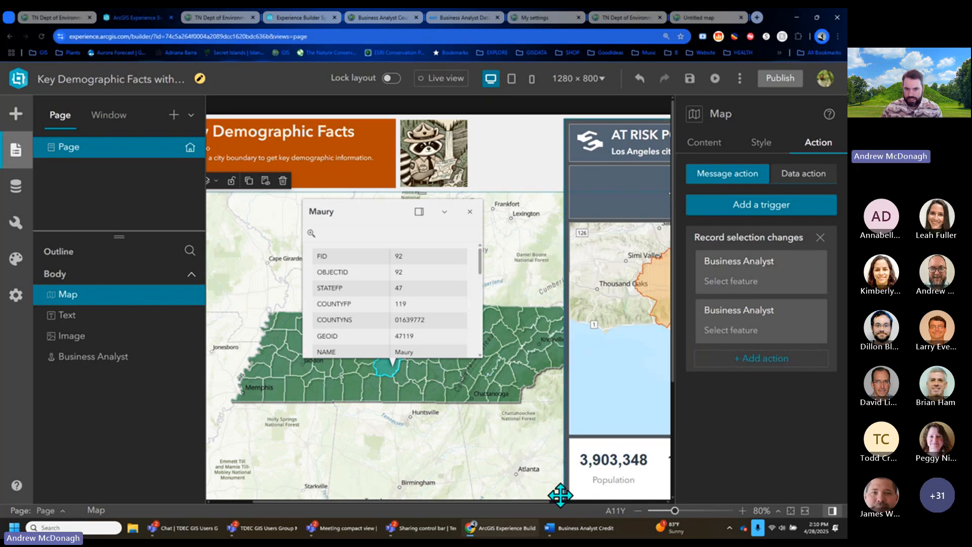
- Turn on Live view and select Blount county on the Tennessee map
left_click_drag(548, 501, 667, 509)
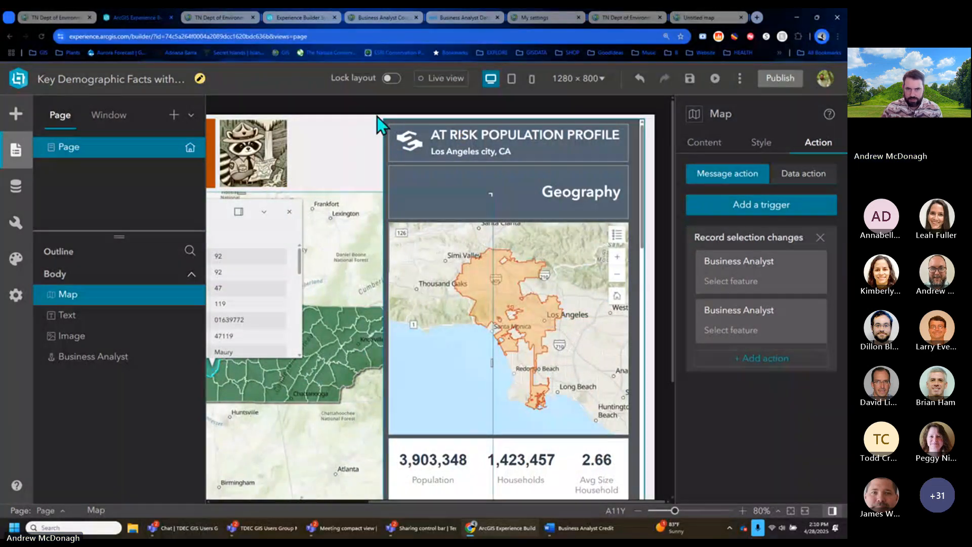
left_click(438, 82)
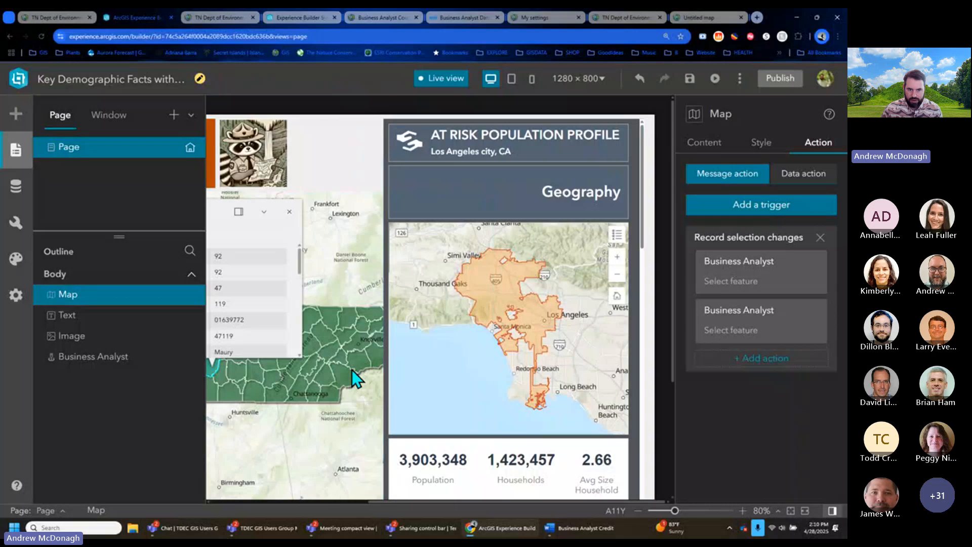
left_click(357, 363)
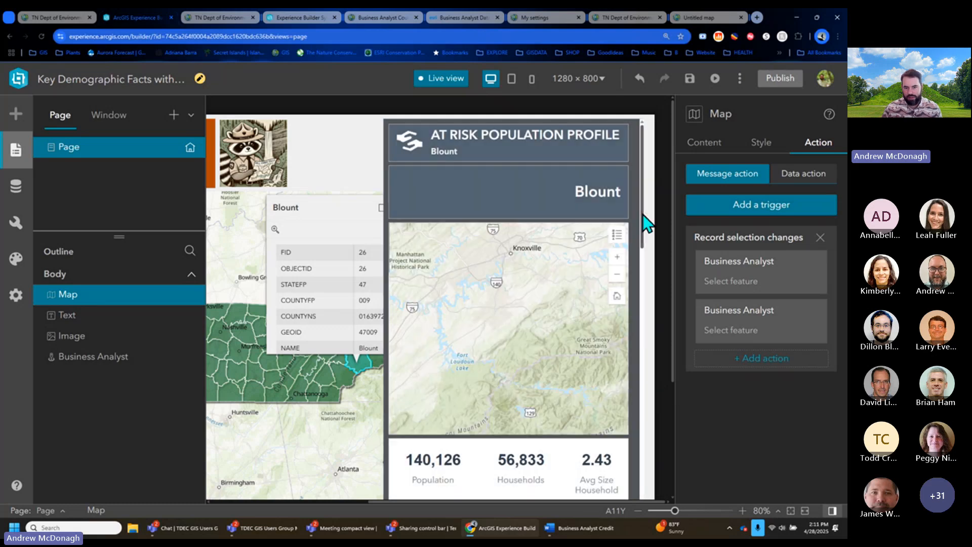
- Scroll through Blount county's At Risk Population infographic, then switch to the organization status tab
left_click_drag(645, 224, 650, 387)
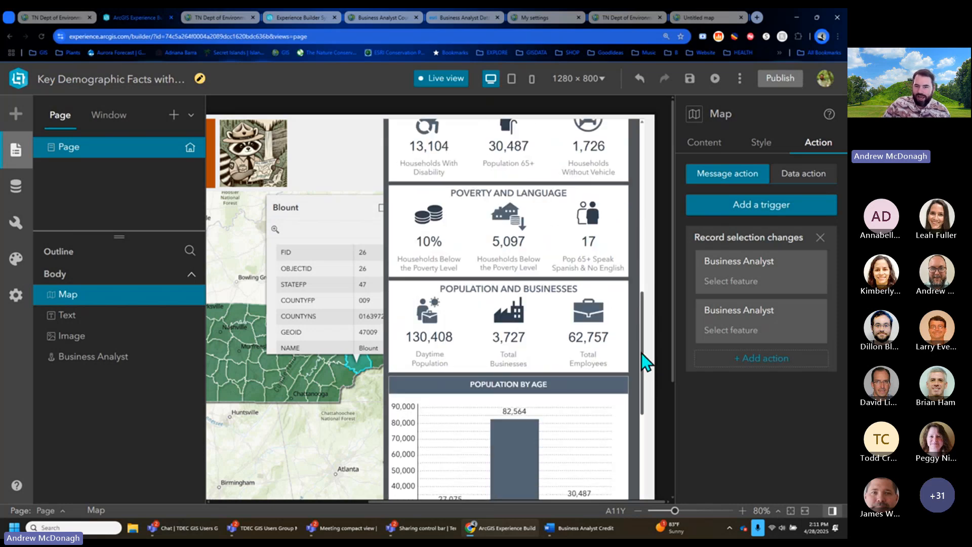
left_click_drag(642, 354, 638, 425)
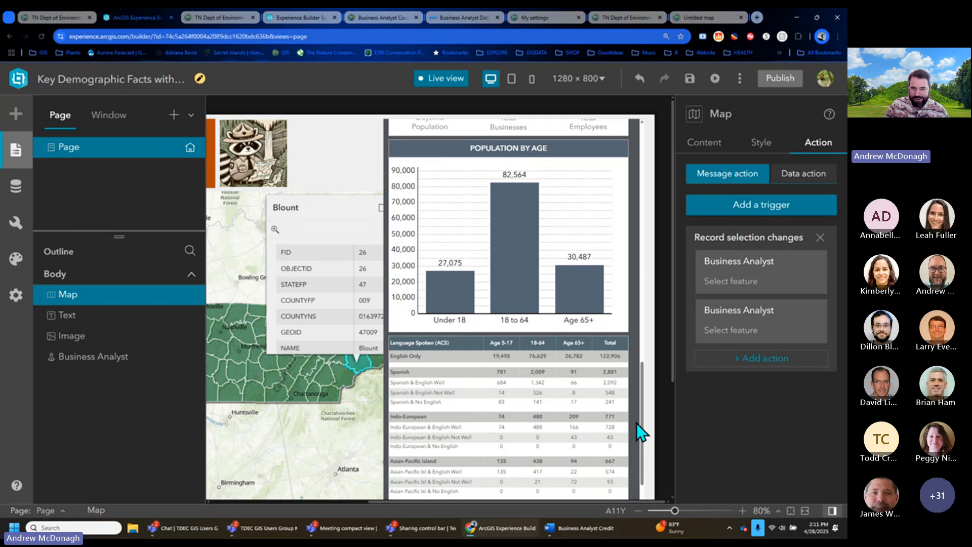
left_click_drag(642, 420, 643, 436)
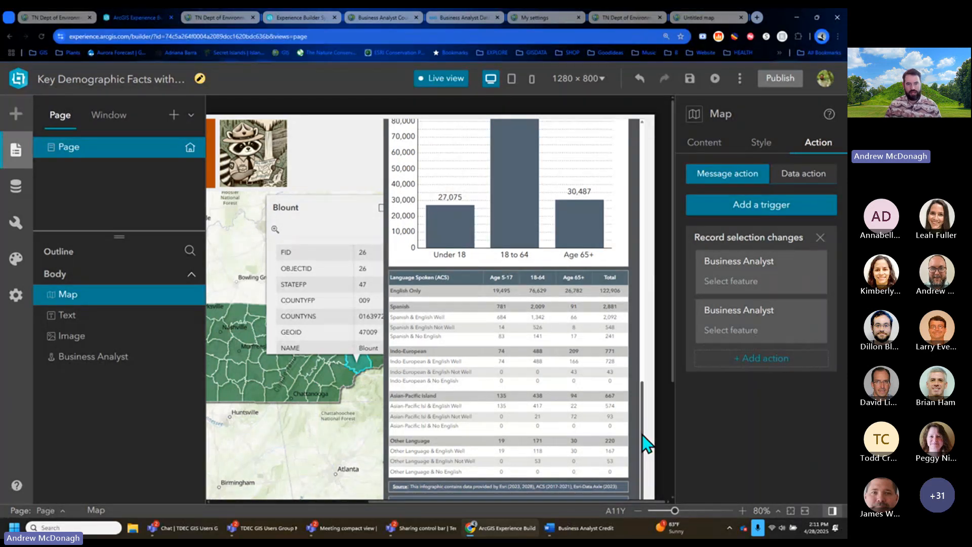
left_click_drag(643, 435, 647, 332)
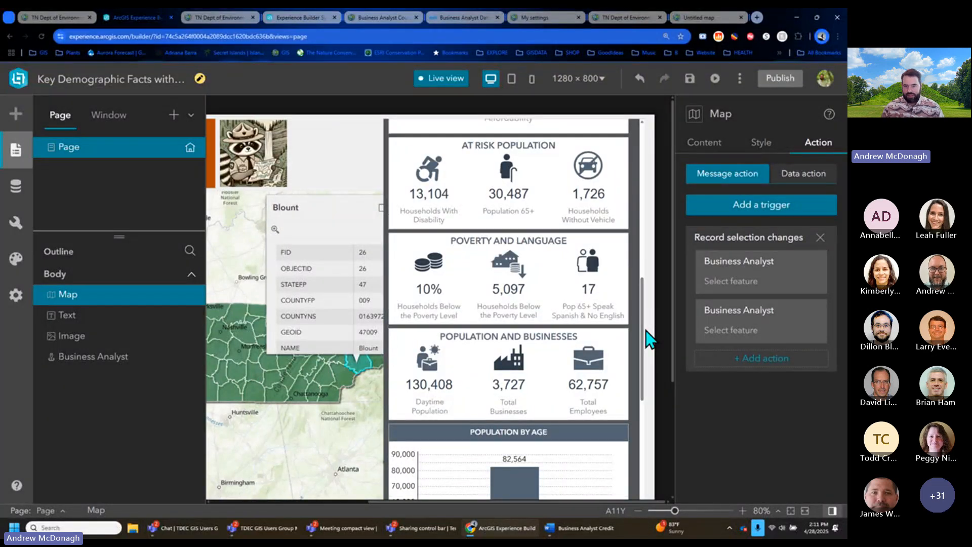
left_click_drag(645, 333, 645, 167)
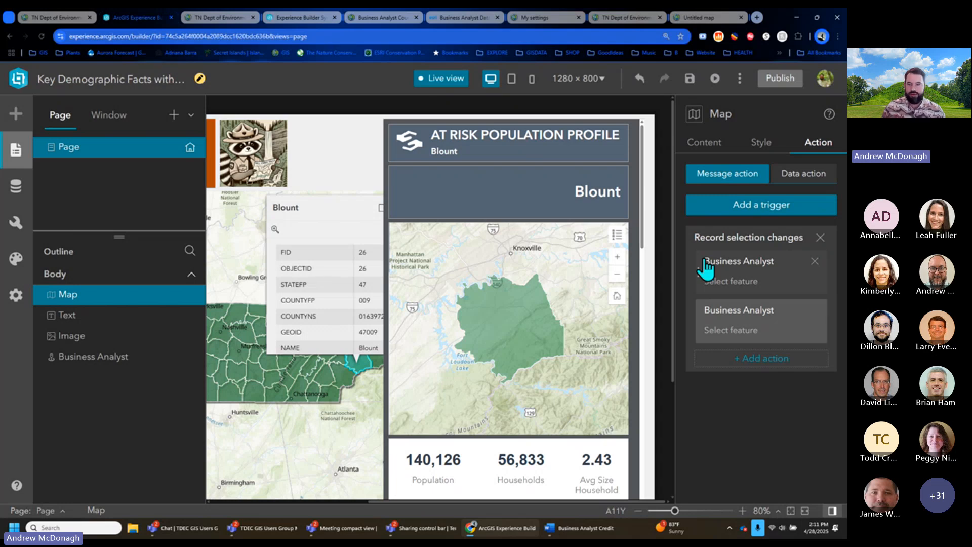
left_click(613, 19)
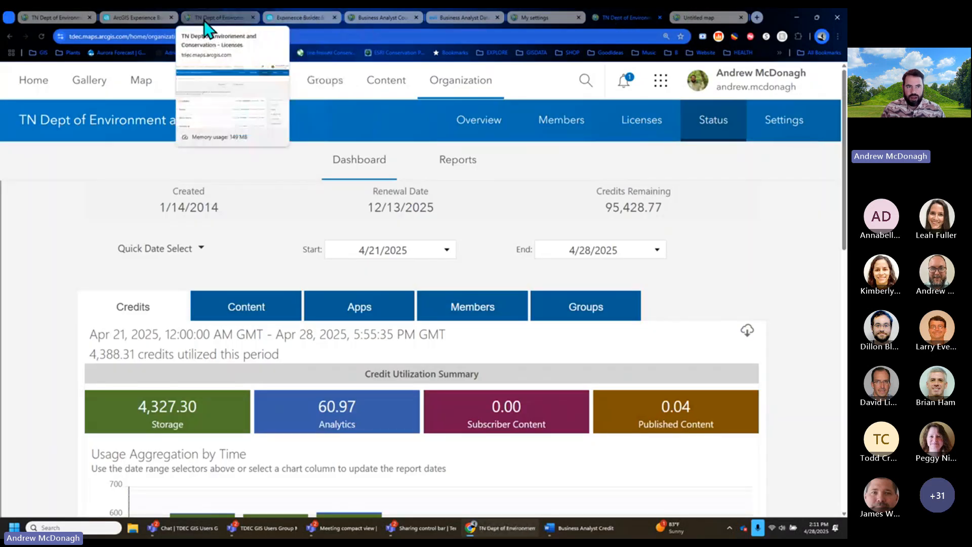
- Scroll the organization Status dashboard to the daily credit usage chart
left_click(122, 17)
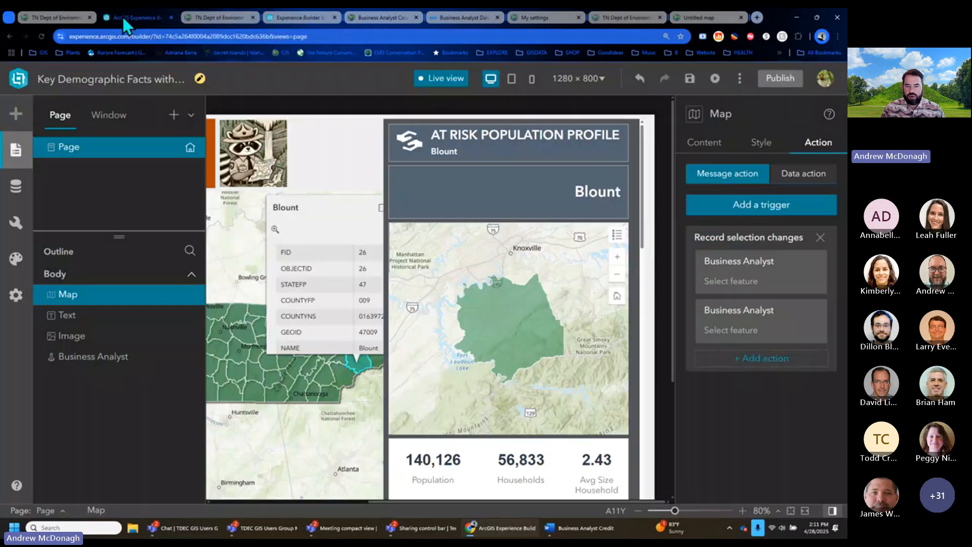
left_click(627, 18)
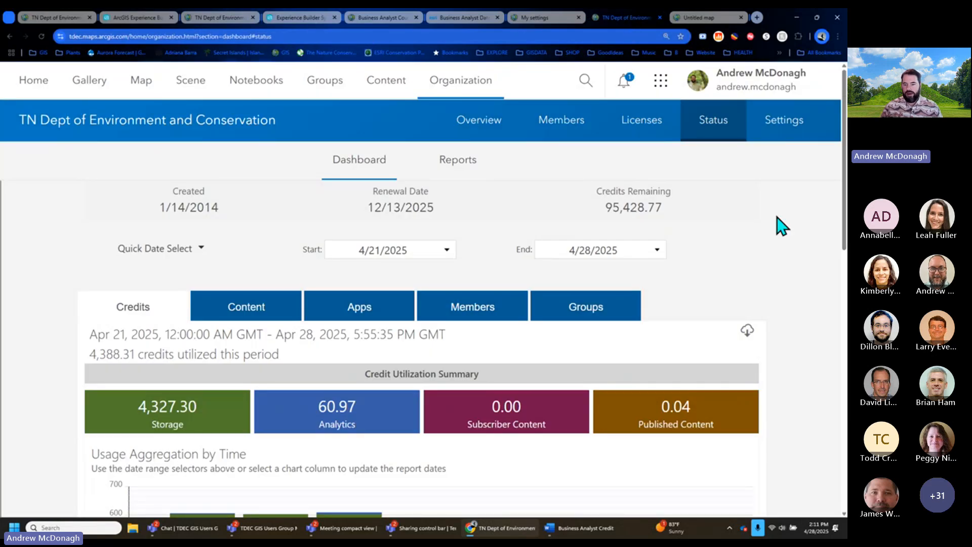
scroll(778, 223, "down", 5)
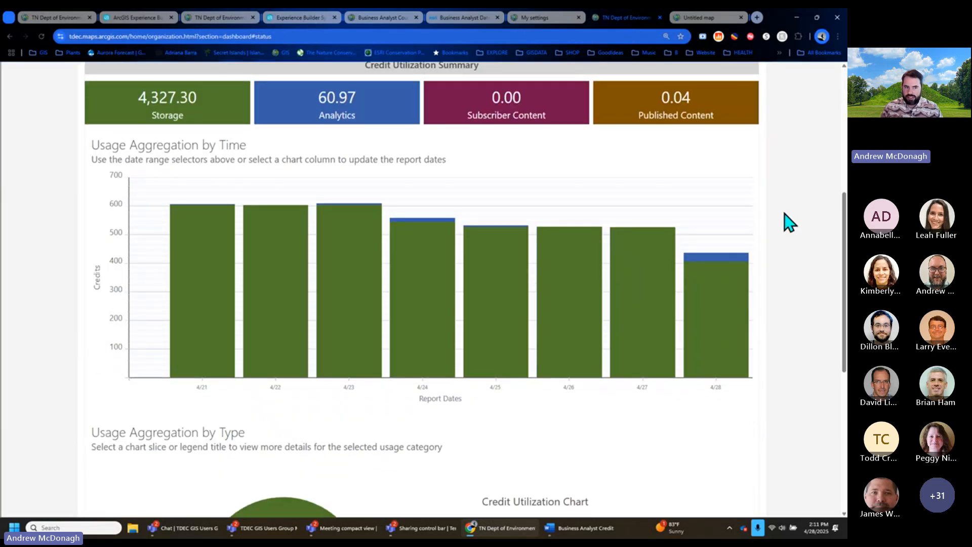
mouse_move(743, 269)
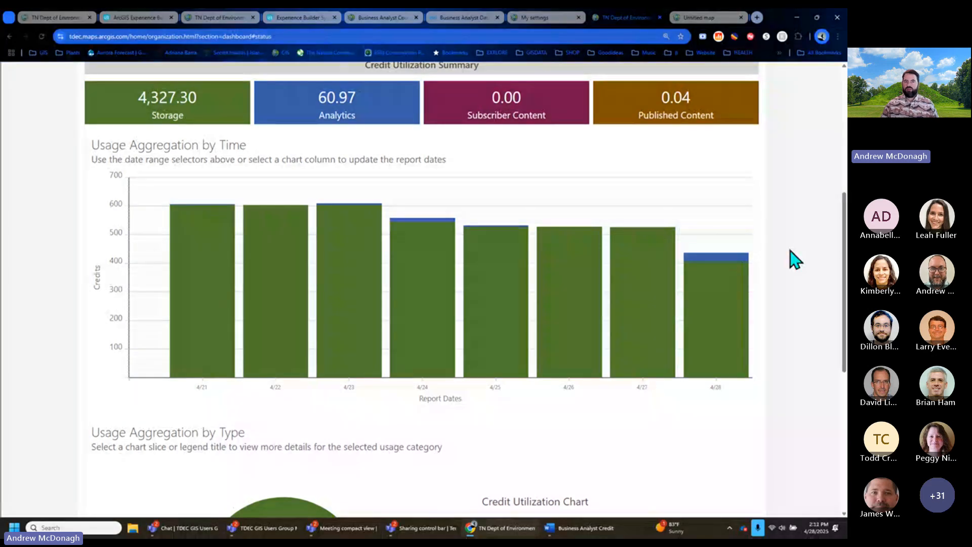
- Flip through the open browser tabs, ending on the organization's Licenses page
left_click(301, 18)
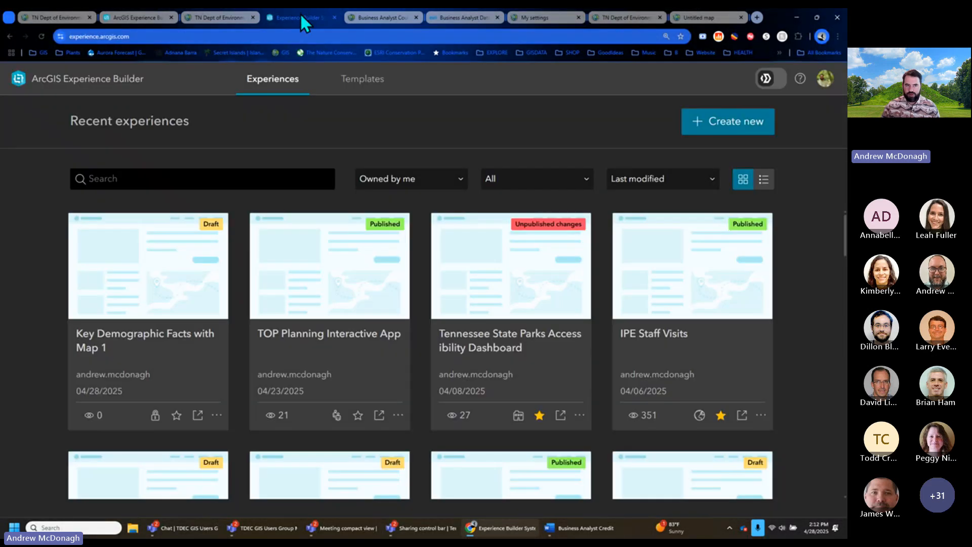
left_click(201, 14)
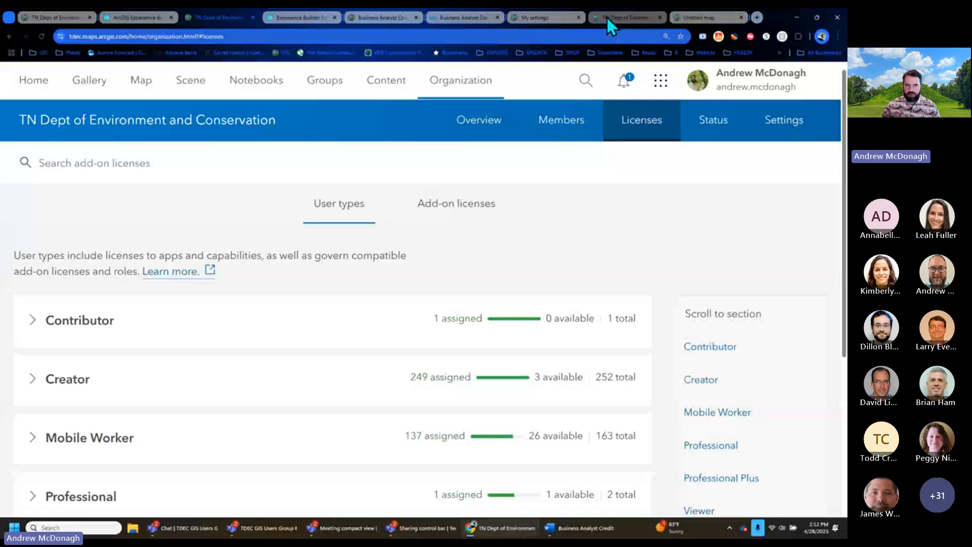
left_click(607, 16)
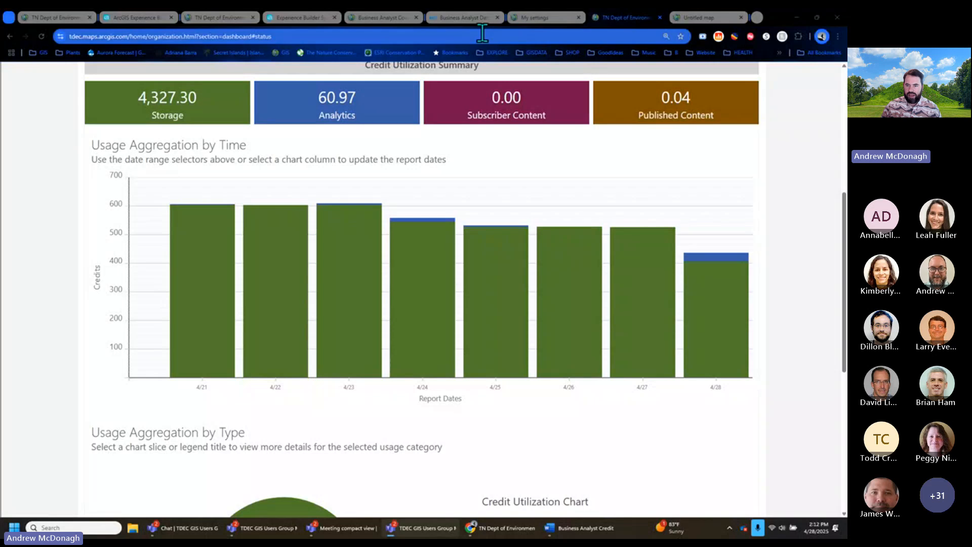
mouse_move(709, 256)
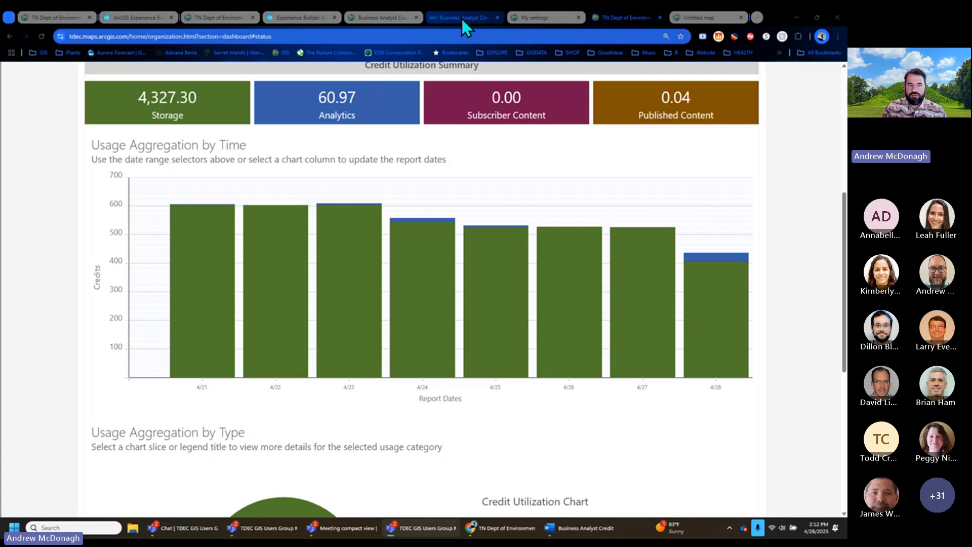
left_click(382, 17)
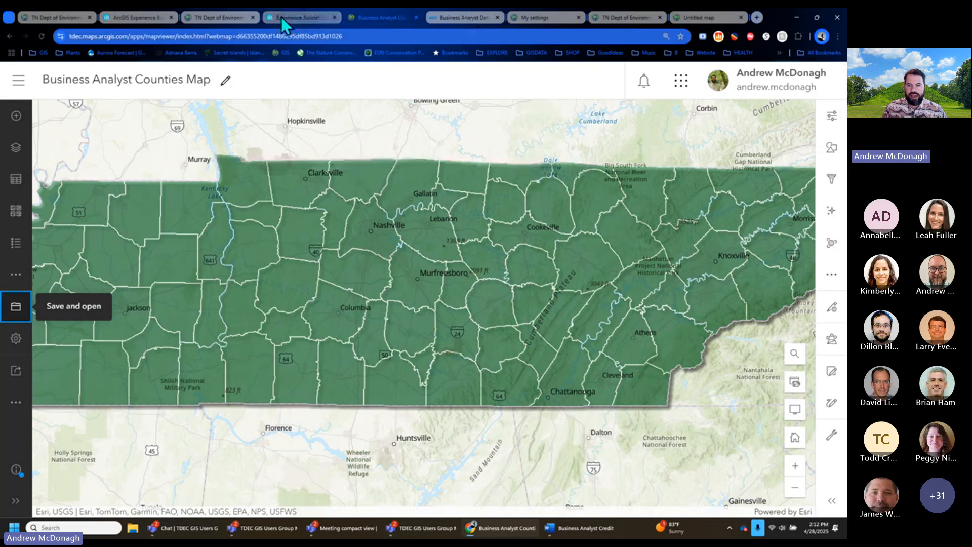
left_click(215, 17)
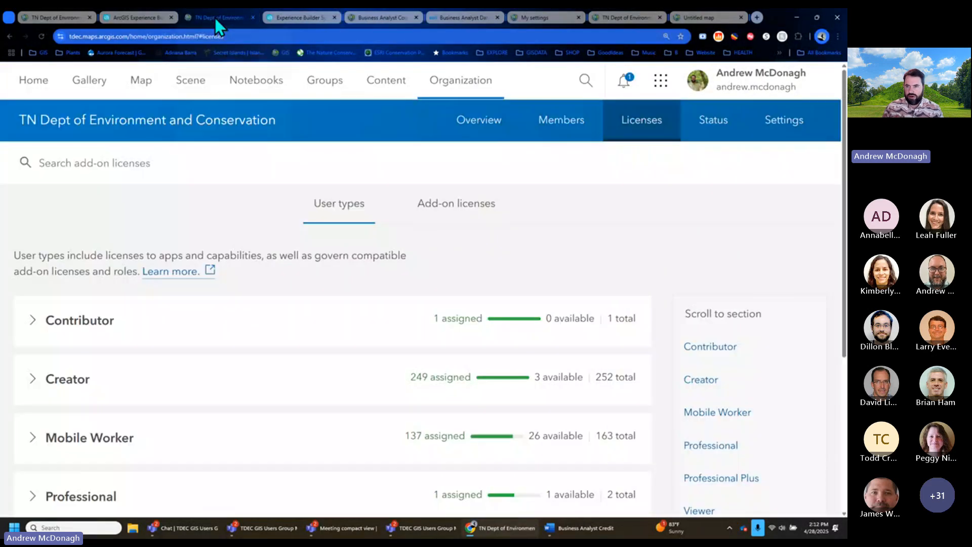
- Check the 1,999.58 of 2,000 credit balance under My settings > Credits, then return to the Untitled map
left_click(759, 89)
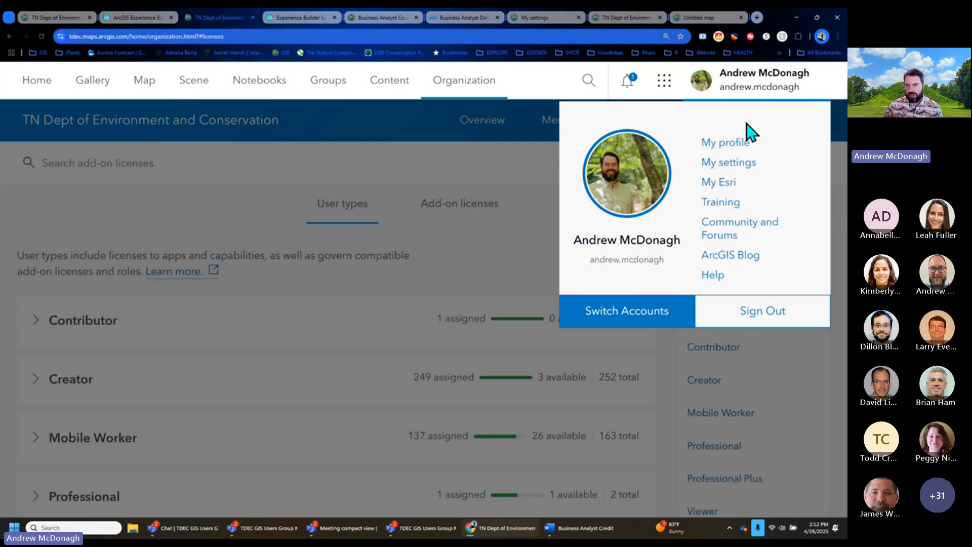
left_click(740, 171)
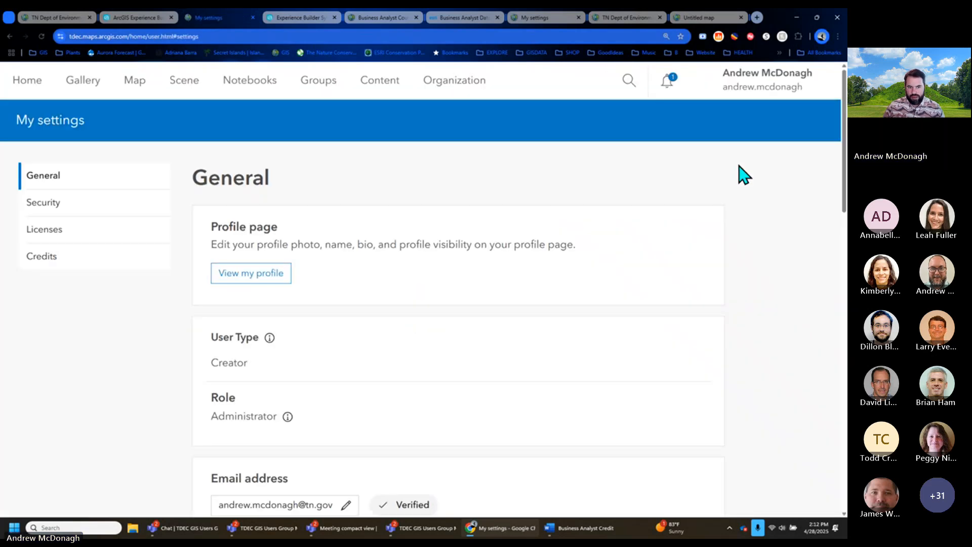
left_click(42, 256)
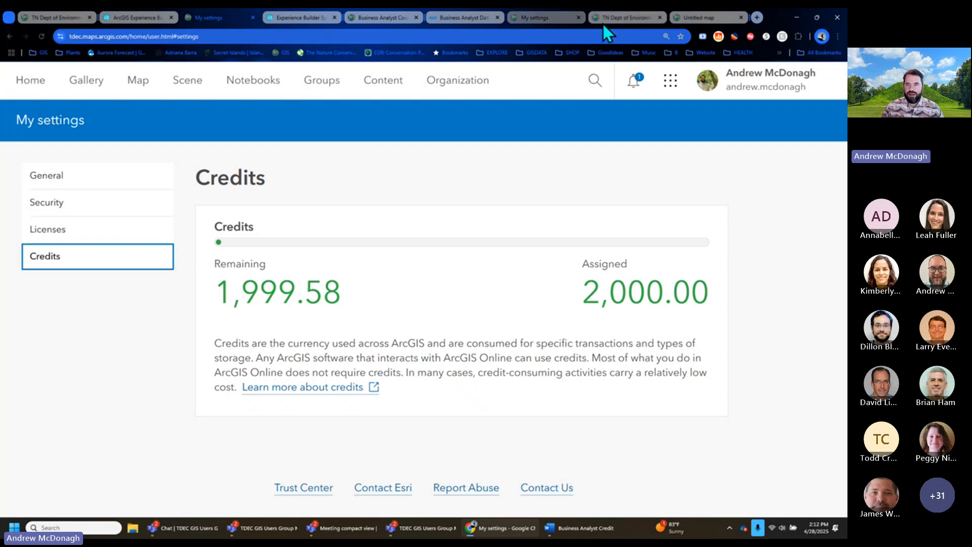
left_click(709, 19)
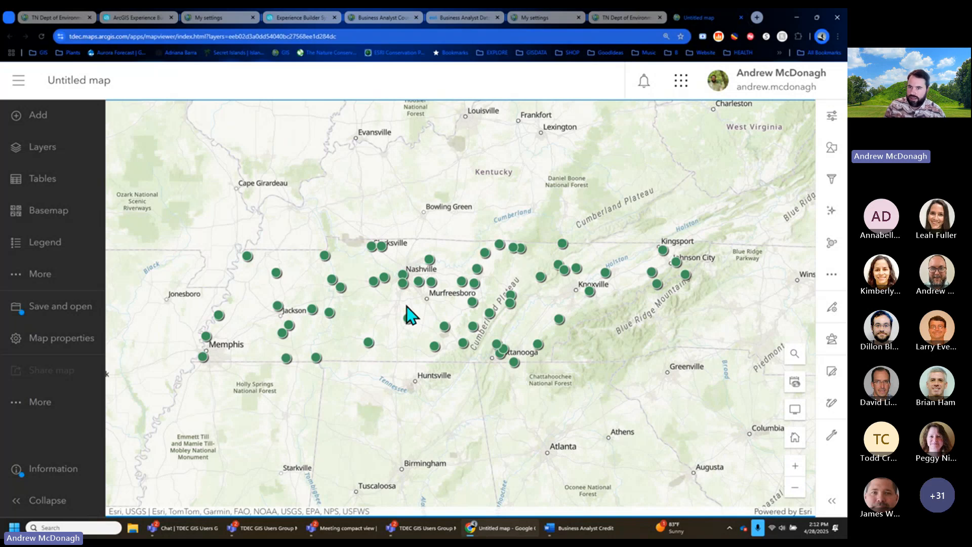
- Open Create Buffers and add a buffer distance of 5 miles
left_click(832, 338)
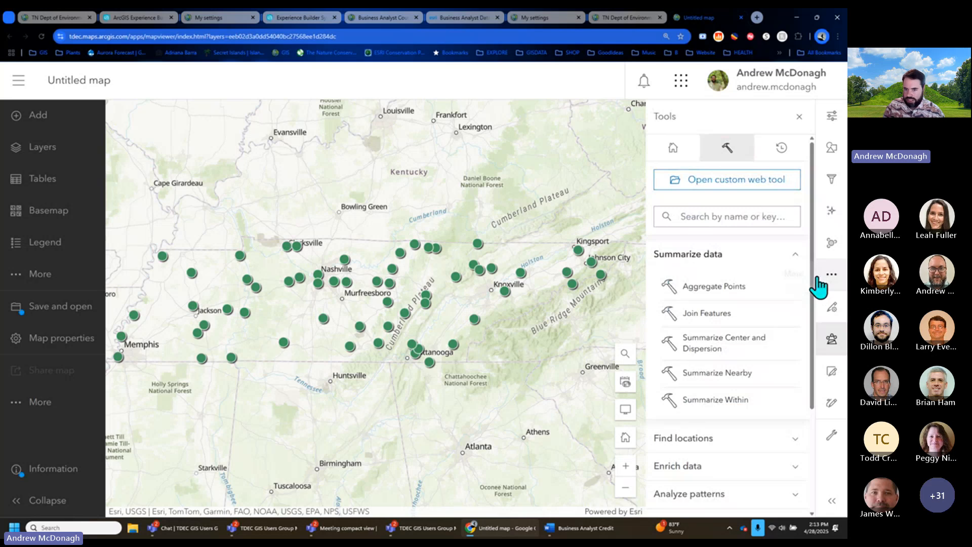
scroll(730, 304, "down", 5)
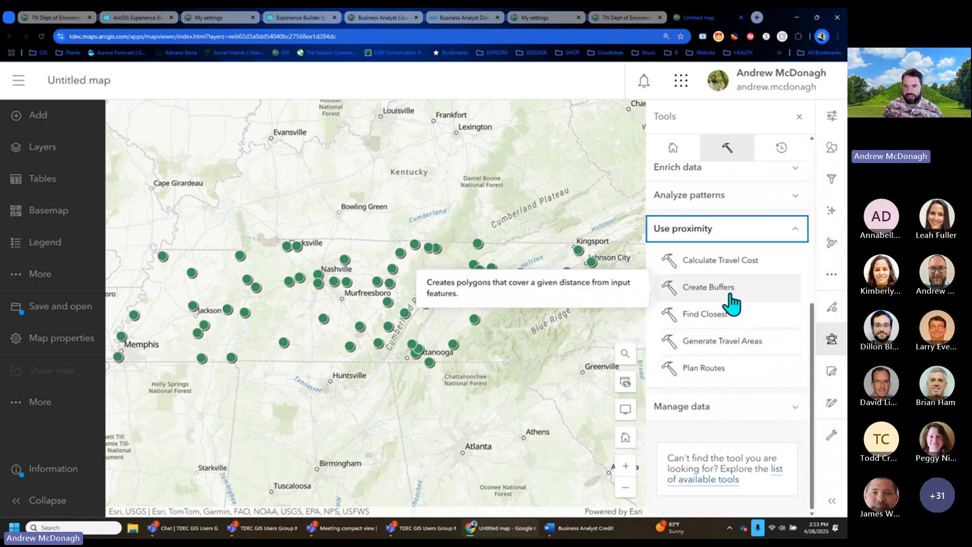
left_click(729, 298)
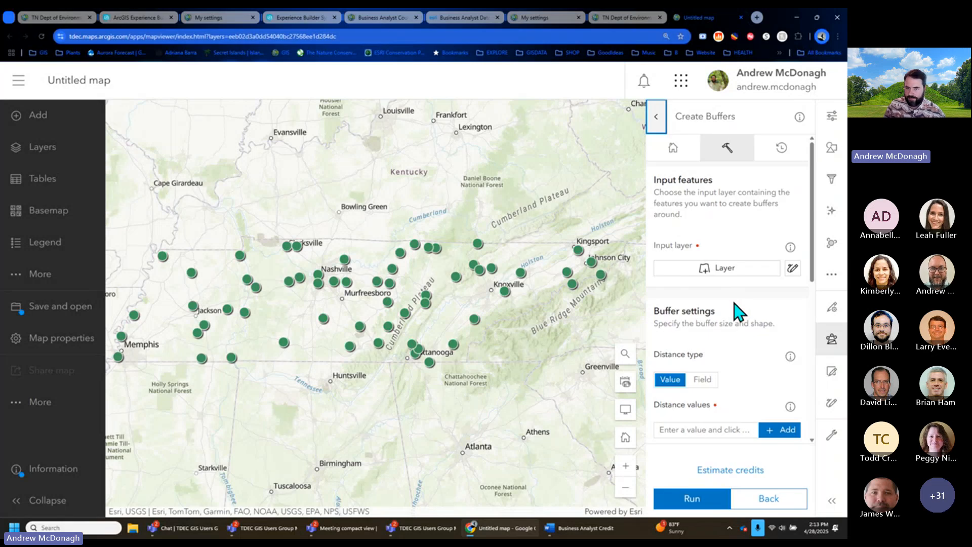
scroll(738, 315, "down", 3)
left_click(694, 250)
type("5")
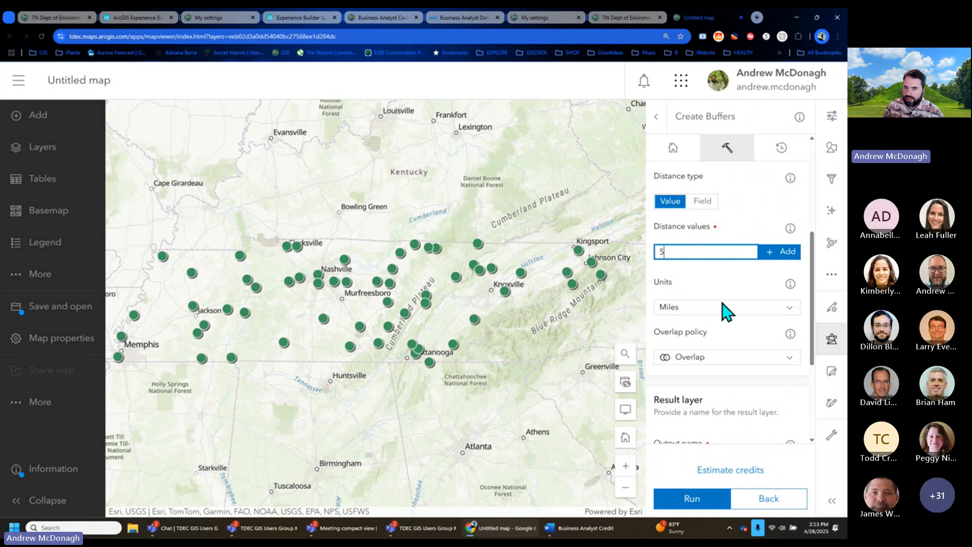
scroll(782, 200, "down", 2)
scroll(782, 199, "up", 2)
left_click(780, 252)
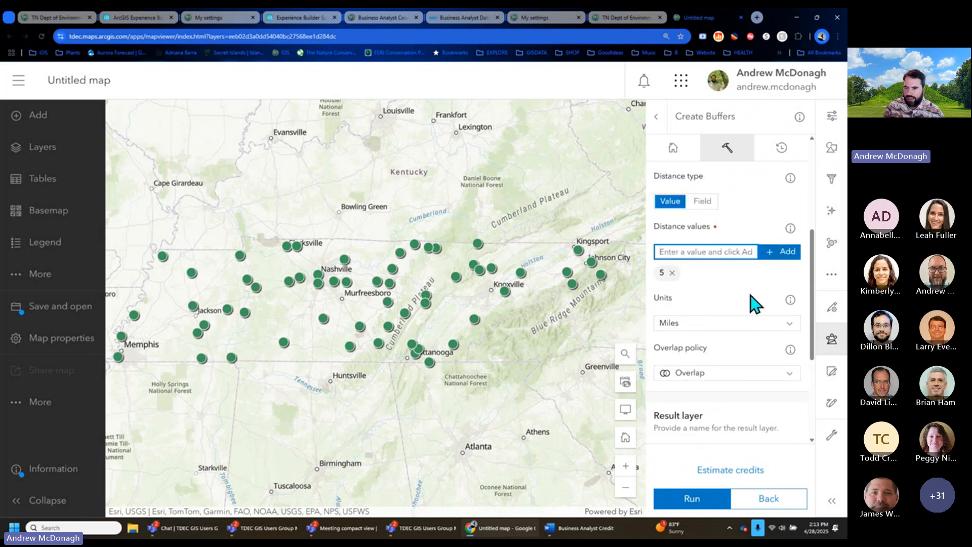
- Name the output '5 mile buffer' and estimate its cost at 0.059 credits
scroll(756, 304, "down", 2)
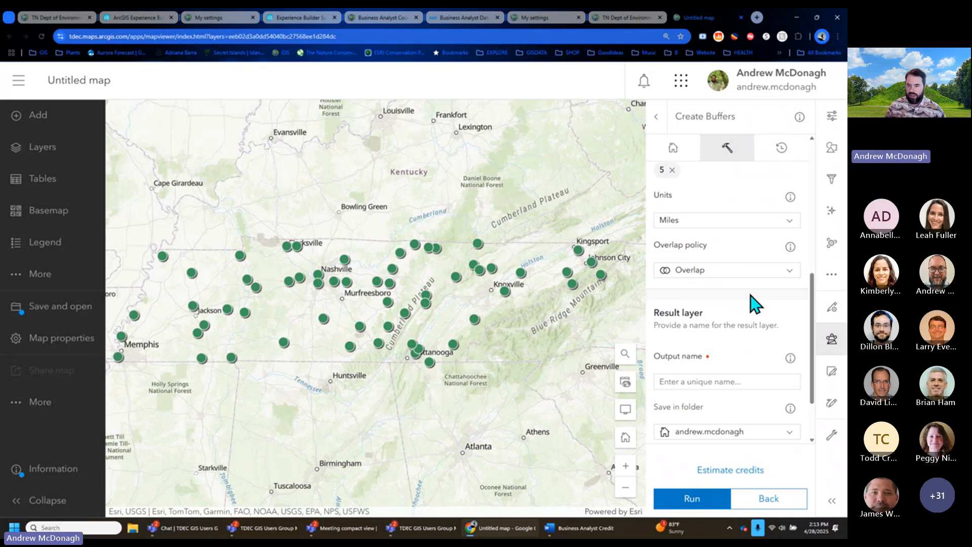
left_click(761, 381)
type("5 mile buffer")
scroll(761, 380, "down", 2)
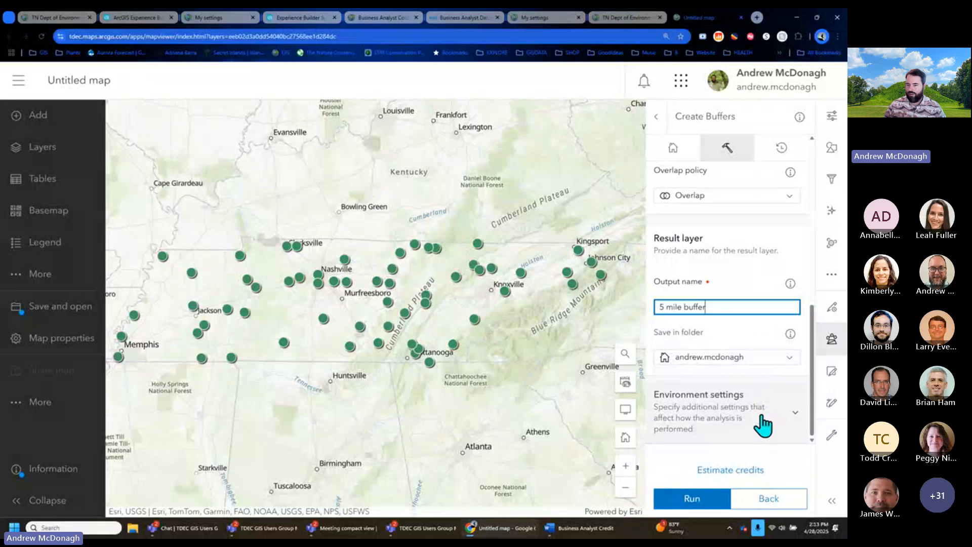
left_click(752, 472)
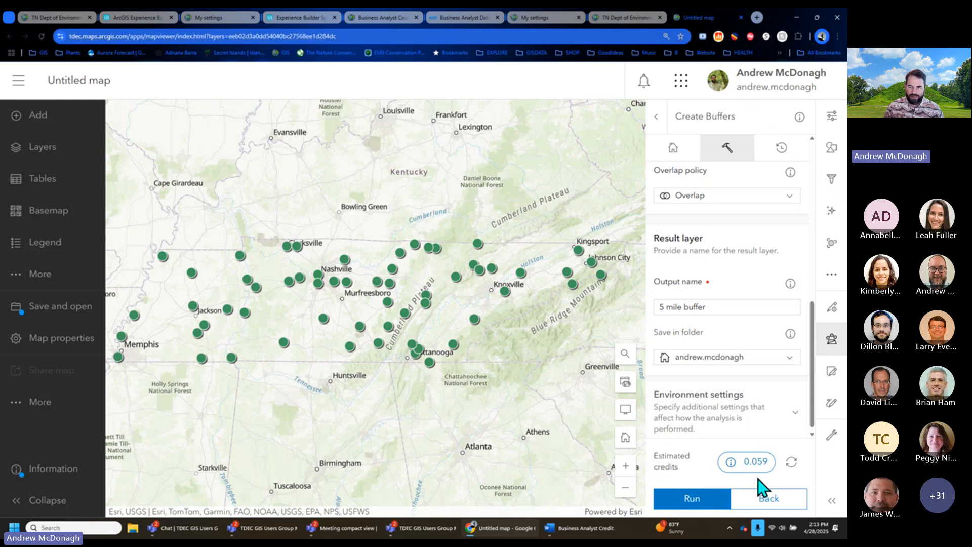
scroll(727, 380, "up", 5)
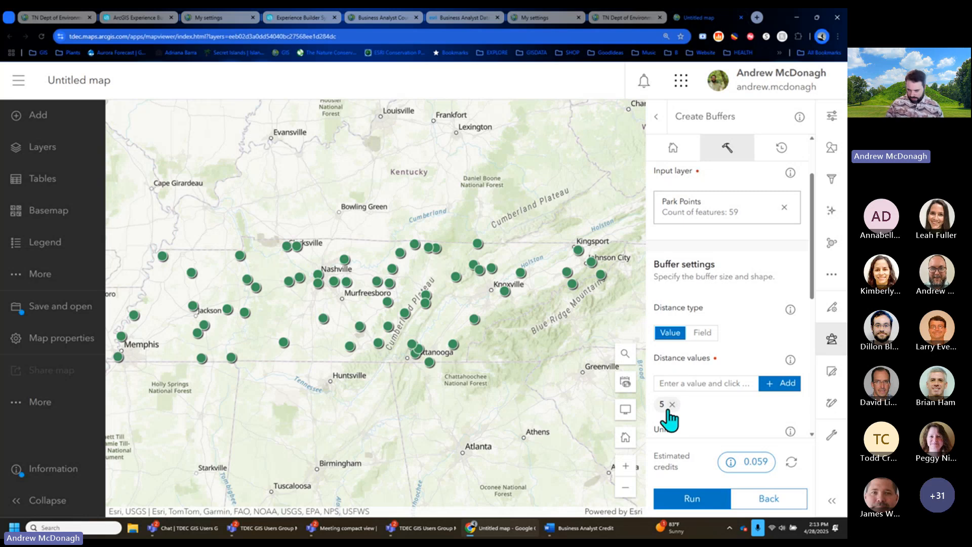
- Add 10 and 15 mile buffer distances and re-estimate the credits
left_click(699, 384)
type("10")
key("Return")
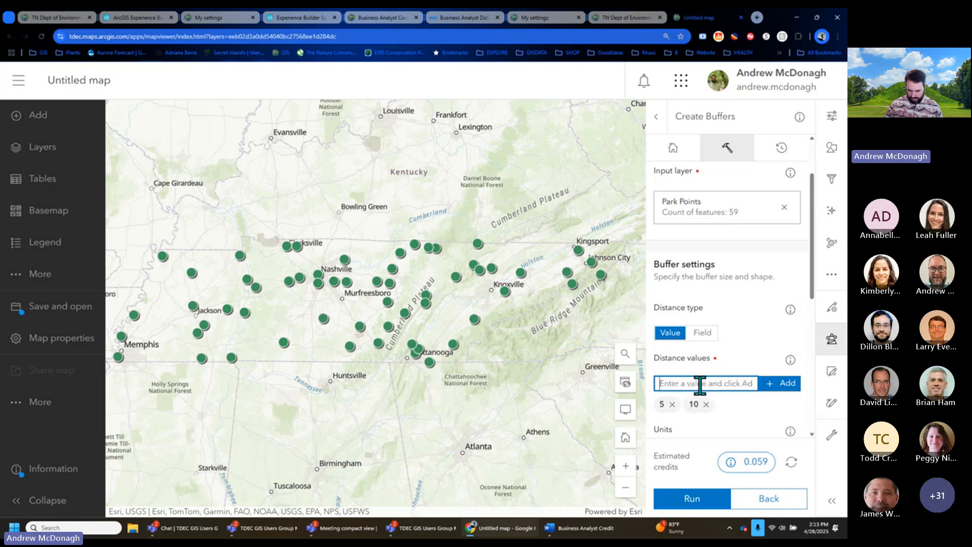
type("15")
key("Return")
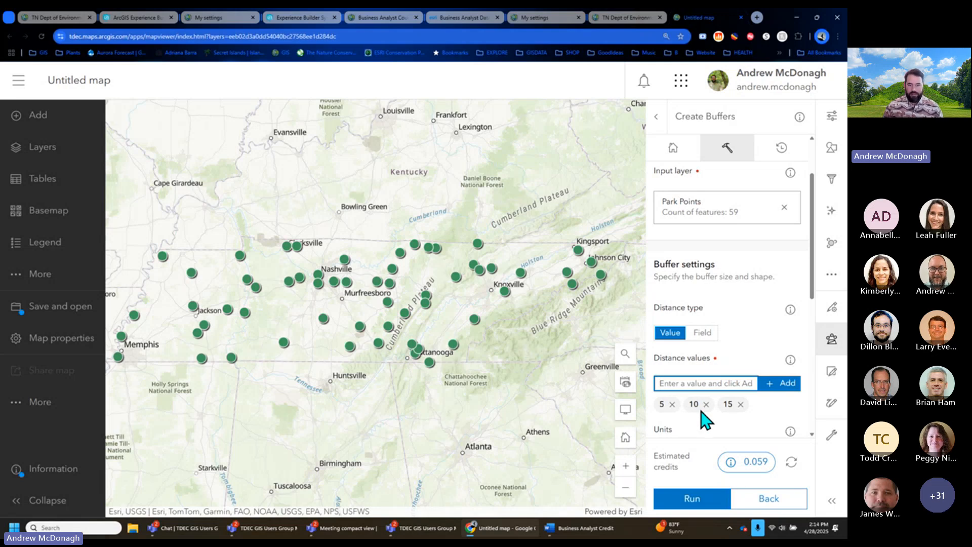
left_click(791, 461)
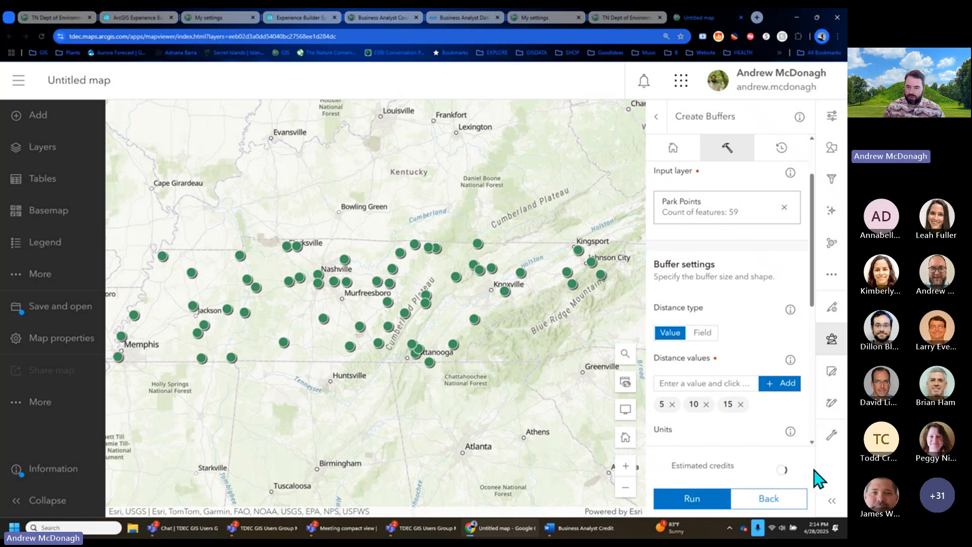
- Leave the buffer tool and open Generate Travel Areas in Use proximity
left_click(775, 498)
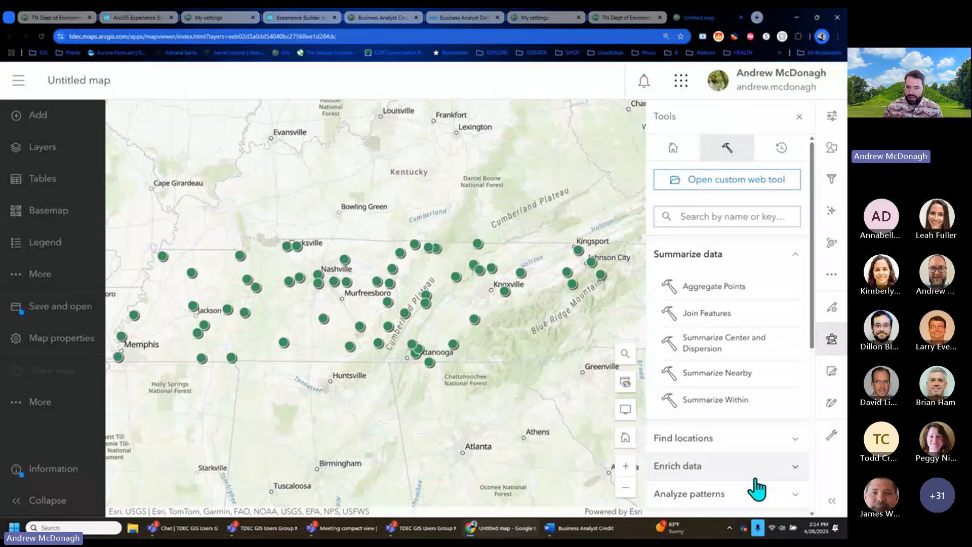
scroll(757, 487, "down", 4)
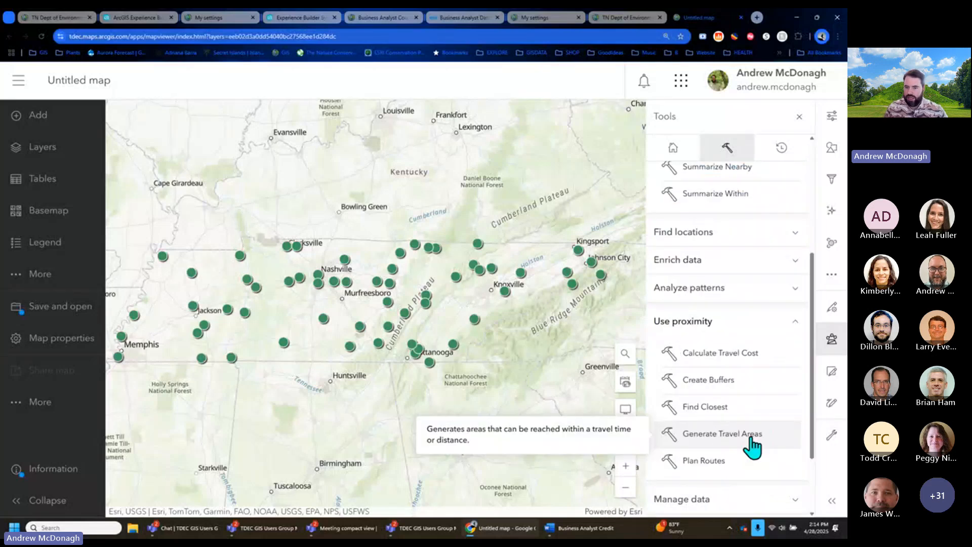
left_click(752, 441)
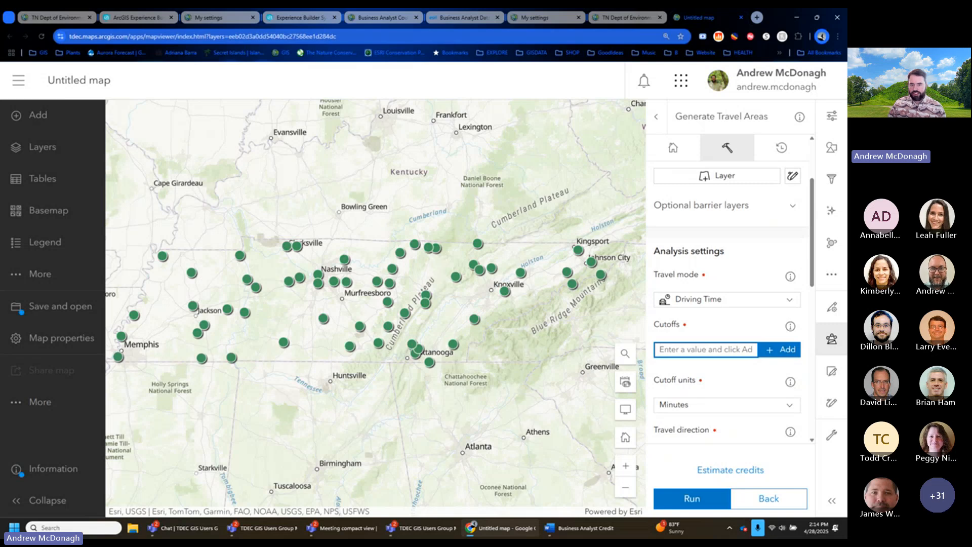
- Enter a 20-minute Driving Time cutoff and set the Overlap policy to Split
type("20")
scroll(749, 408, "down", 2)
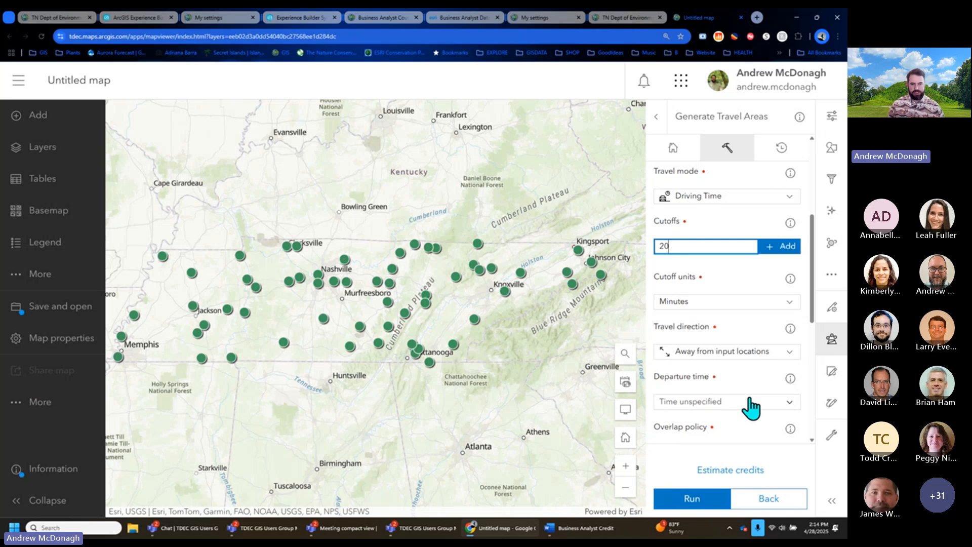
scroll(751, 407, "down", 4)
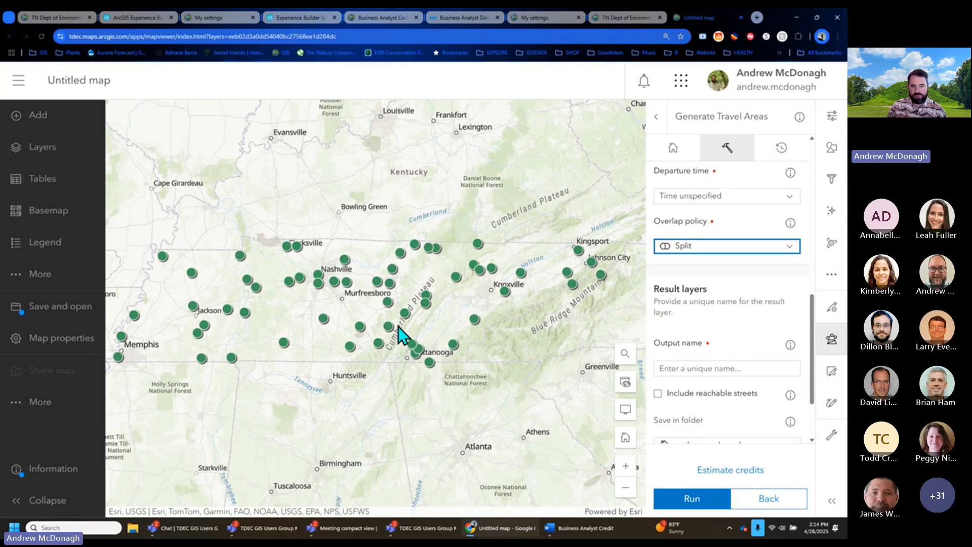
scroll(719, 397, "down", 3)
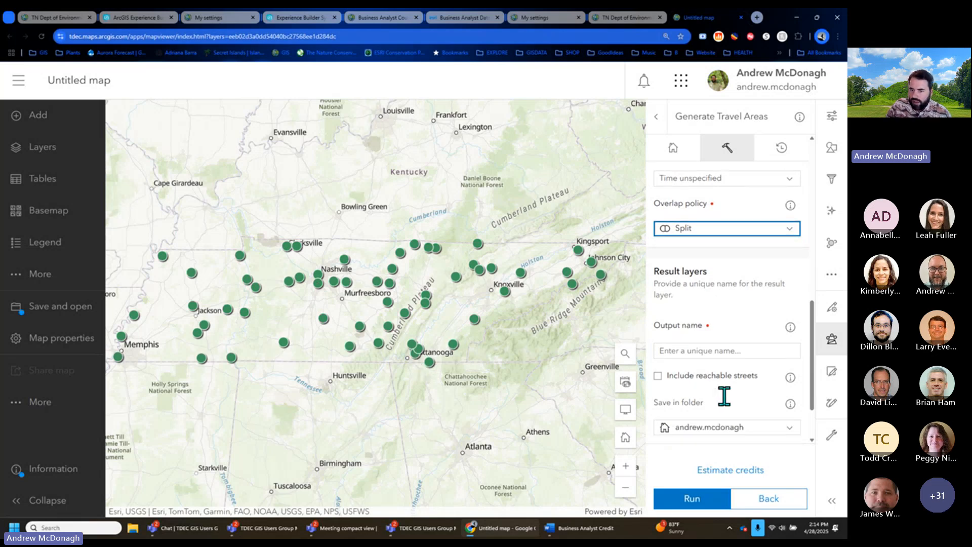
left_click_drag(814, 365, 811, 386)
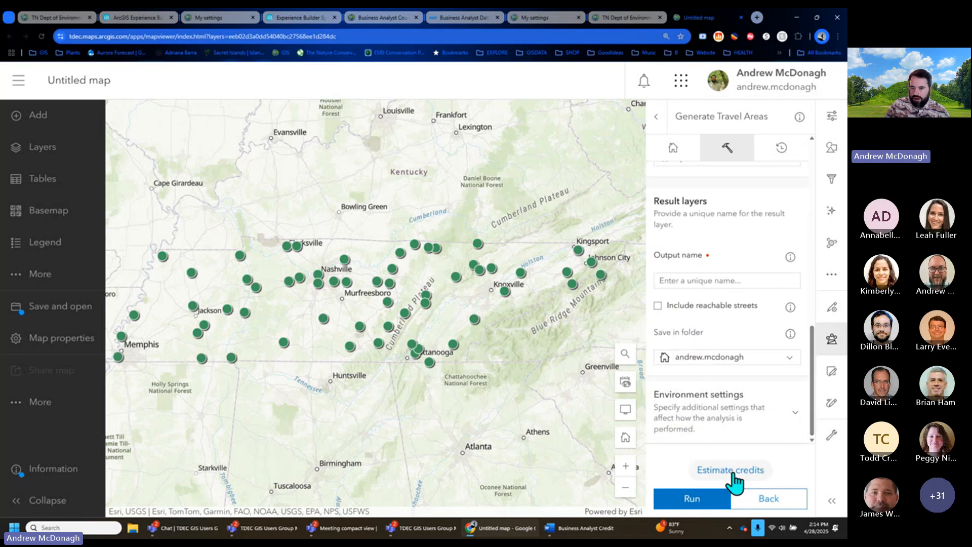
- Estimate credits, see the missing-input error, and set Park Points (59 features) as the input layer
left_click(733, 472)
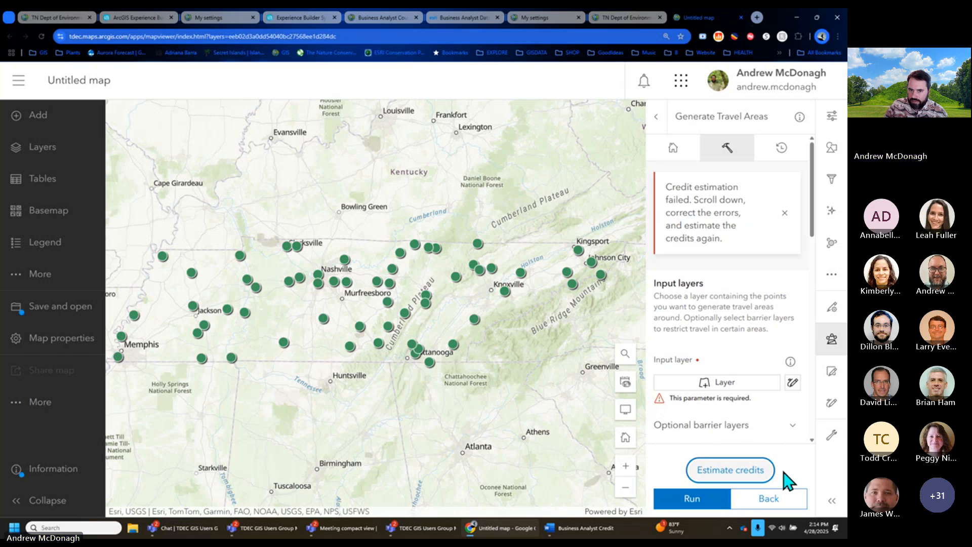
scroll(744, 330, "down", 5)
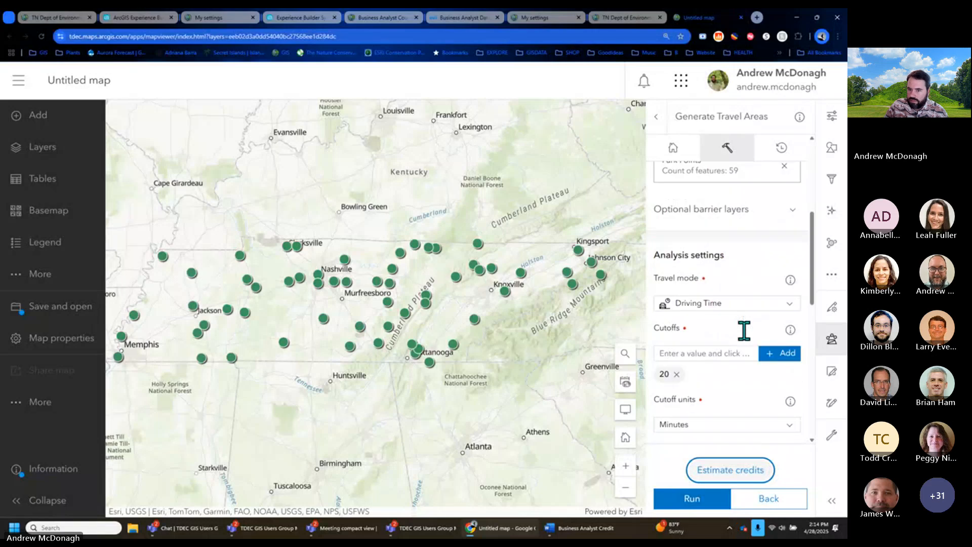
scroll(744, 331, "down", 3)
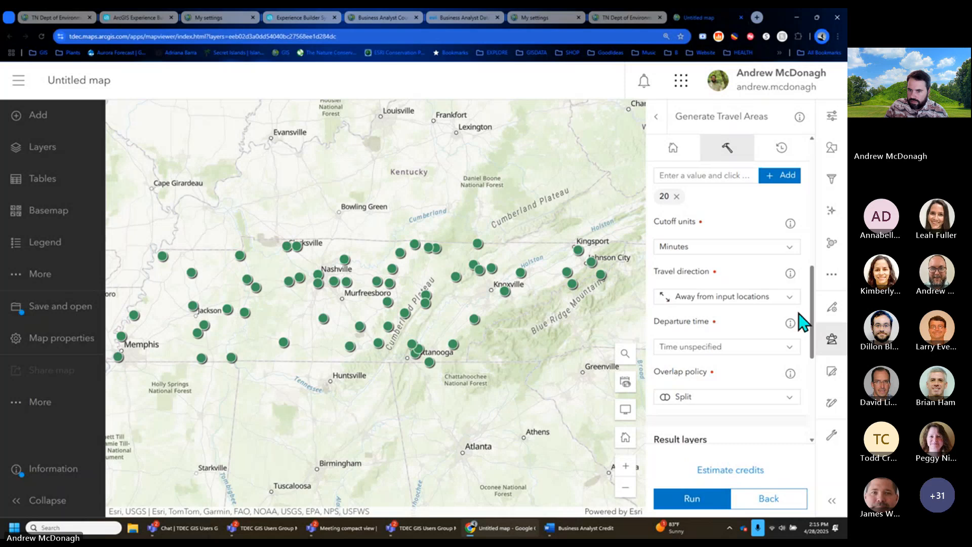
scroll(747, 314, "down", 4)
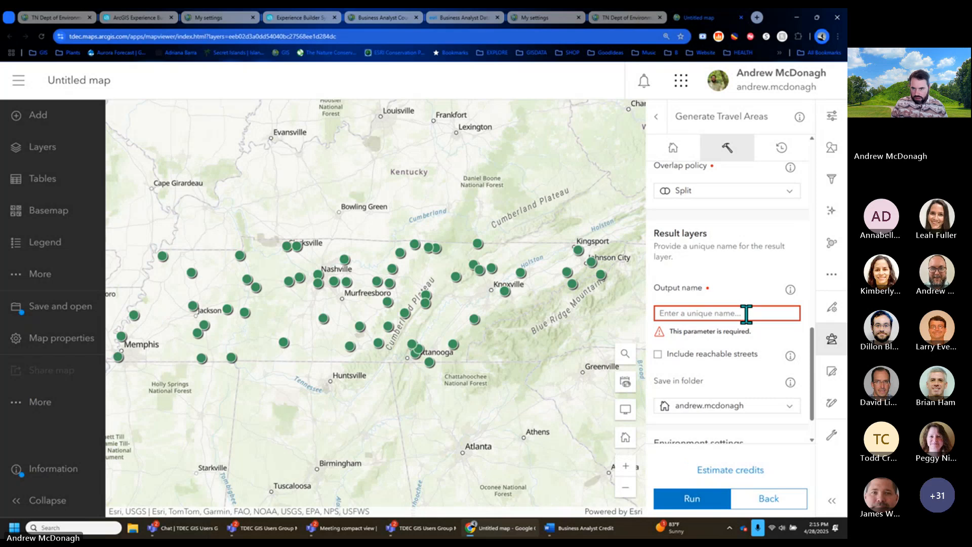
- Paste '20 min drive time parks' as the output name and estimate the cost at 29.5 credits
left_click(747, 313)
type("20 min drive time parks")
left_click(758, 476)
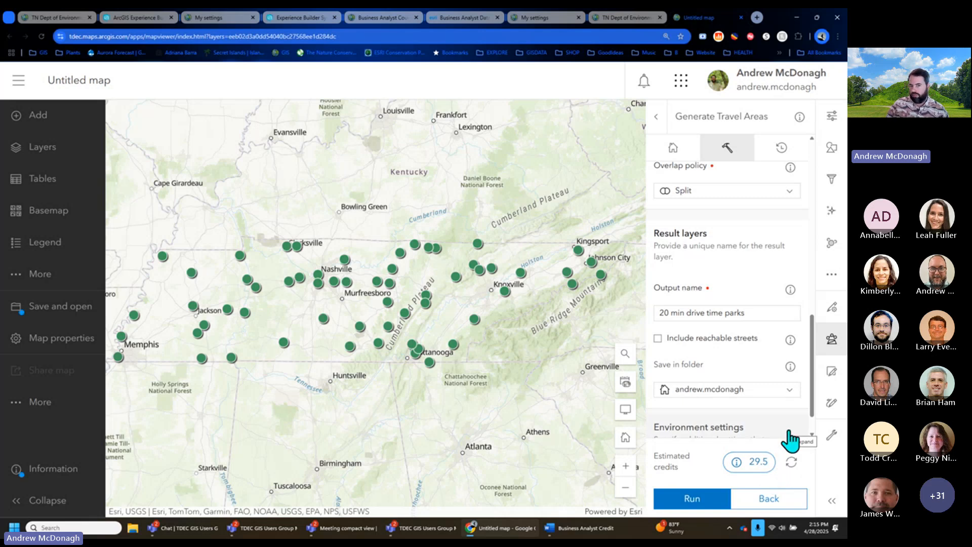
- Set the Generate Travel Areas cutoff to 20 minutes only, adding and then dropping 60
left_click_drag(811, 393, 815, 300)
left_click(731, 269)
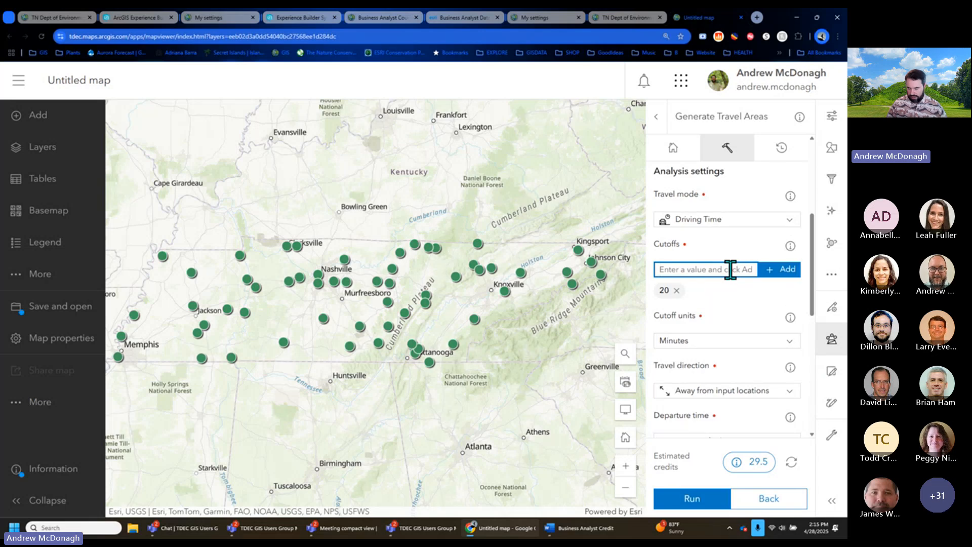
type("60")
left_click(761, 274)
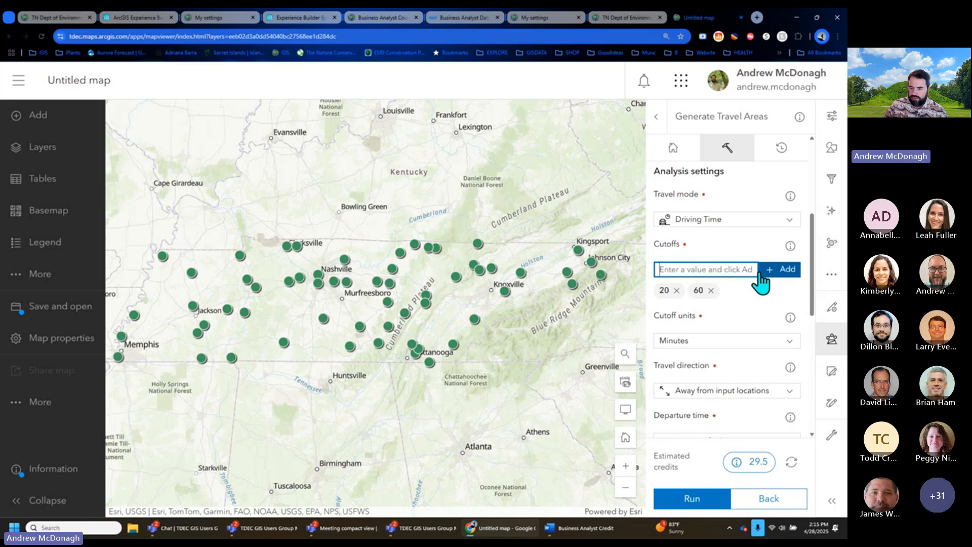
scroll(780, 355, "down", 10)
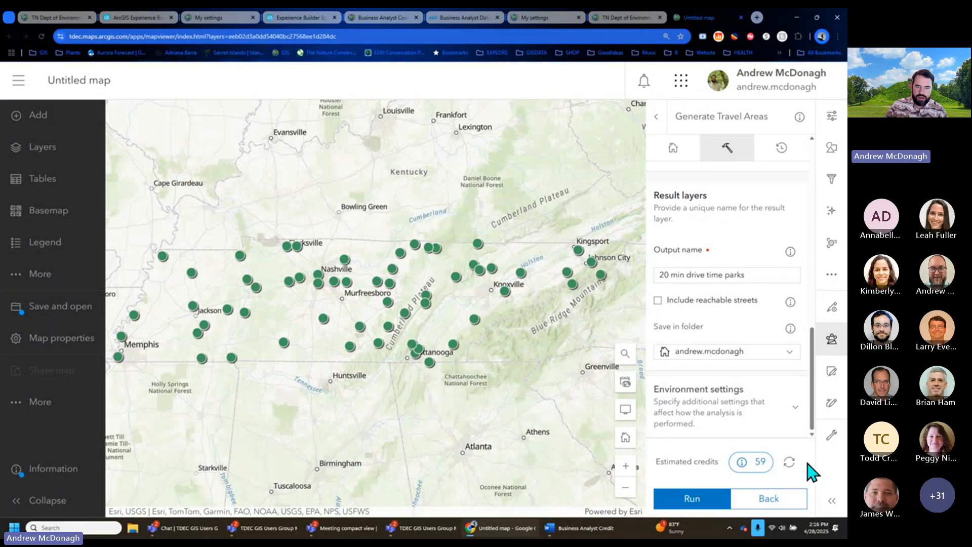
scroll(783, 375, "up", 1)
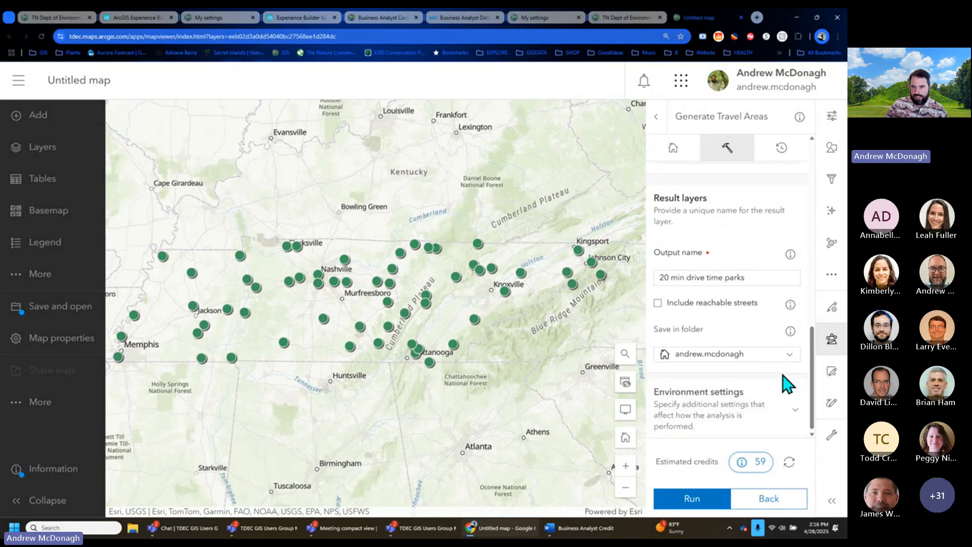
scroll(785, 380, "up", 5)
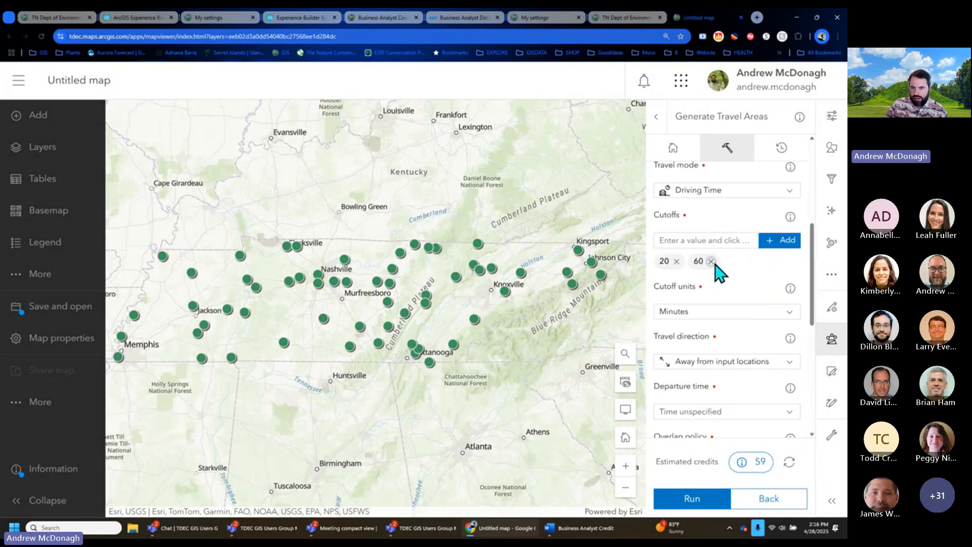
left_click(711, 262)
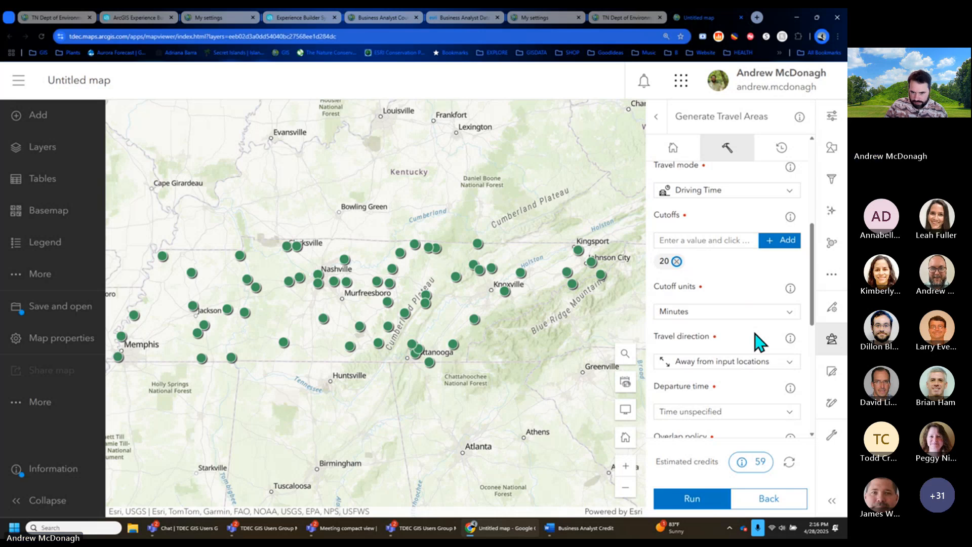
- Run the 20 min drive time parks analysis, then return to Experience Builder
scroll(760, 343, "down", 5)
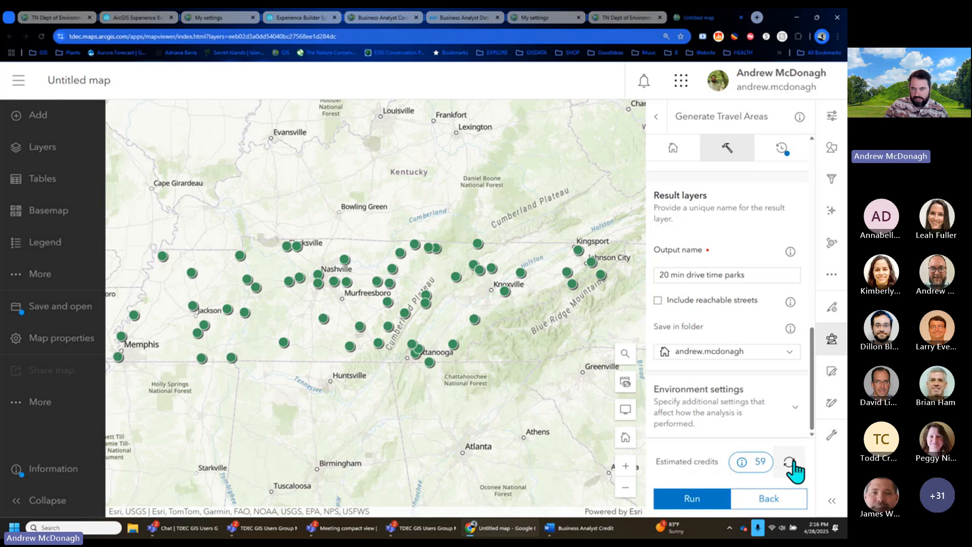
left_click(692, 499)
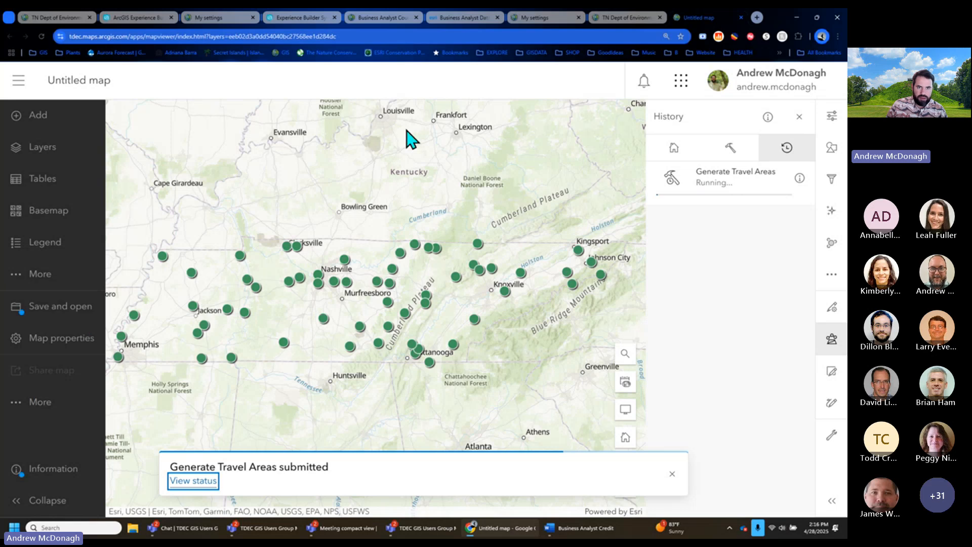
left_click(308, 13)
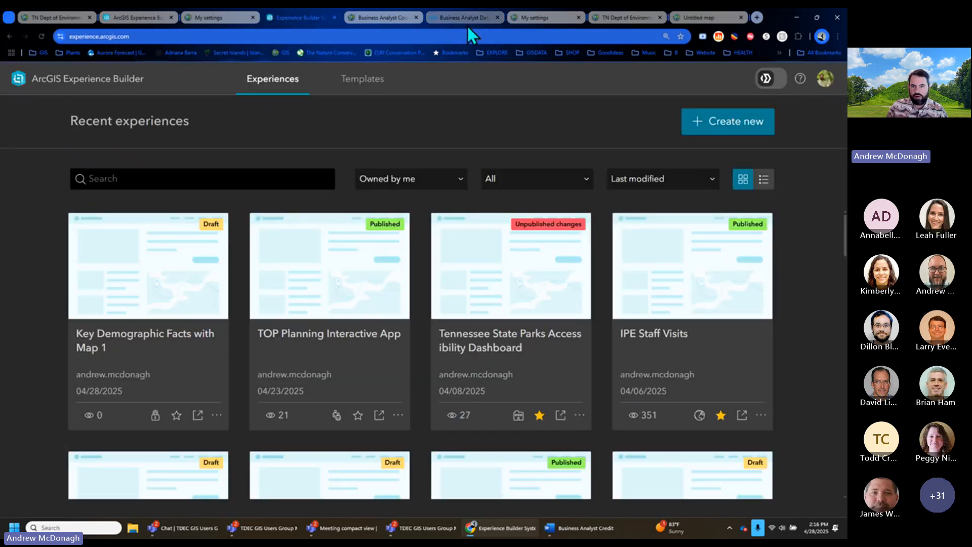
- Open the Key Demographic Facts experience for editing and zoom out to the full page layout
left_click(132, 21)
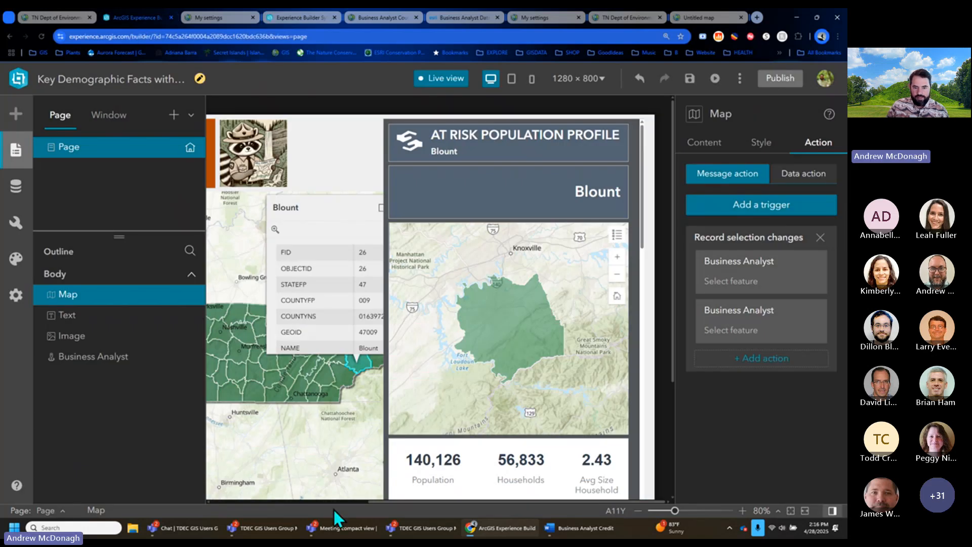
scroll(542, 400, "left", 4)
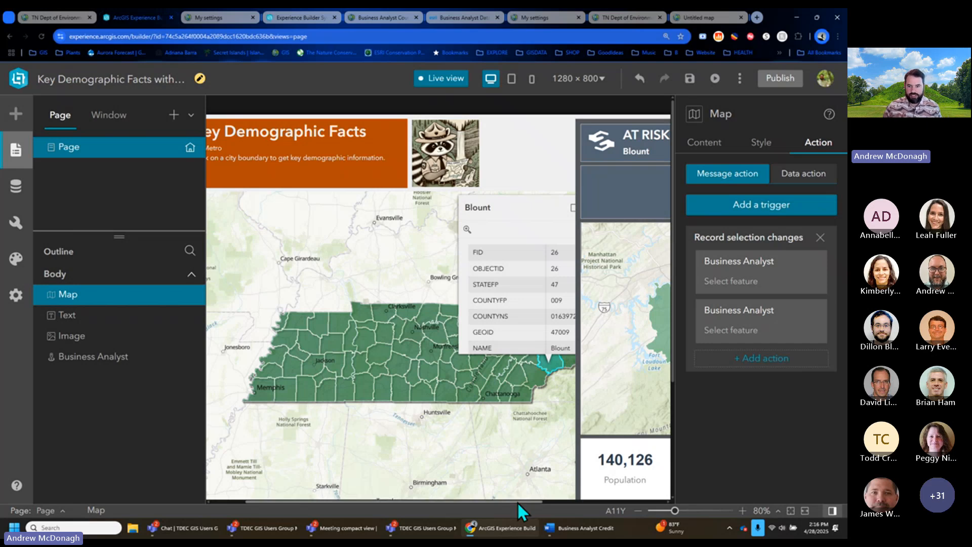
left_click(638, 511)
left_click(639, 511)
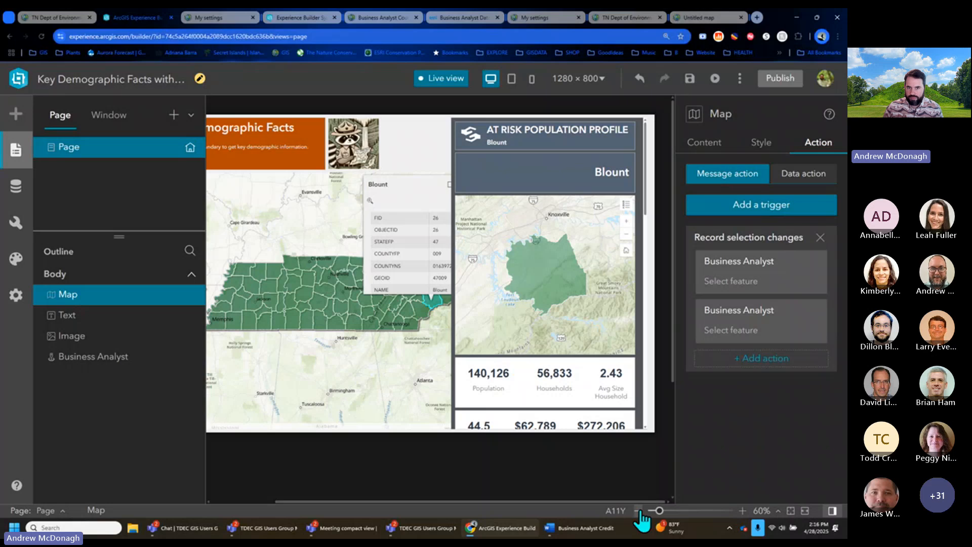
- Switch the Business Analyst widget's infographic to Gallery's Environmental Preferences (Esri 2023)
left_click(574, 266)
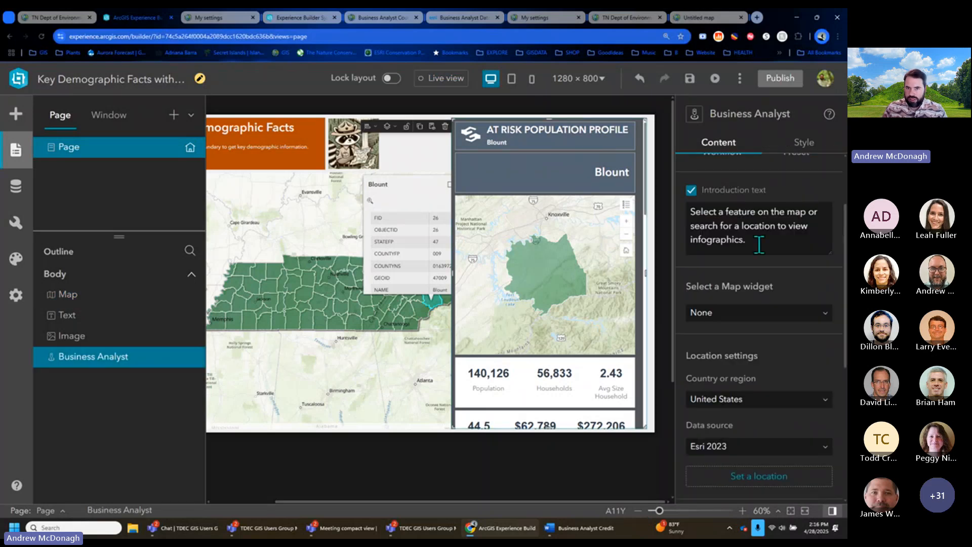
scroll(816, 222, "down", 2)
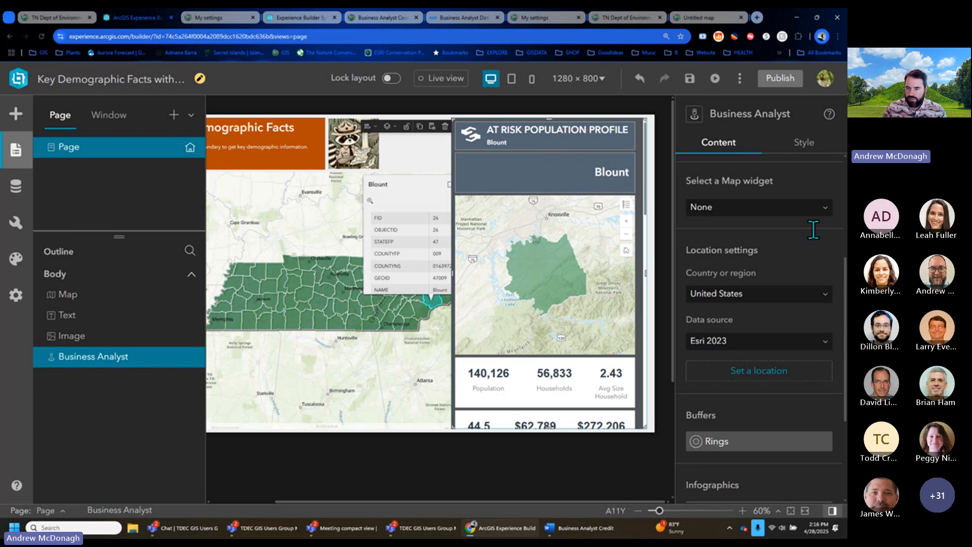
scroll(813, 230, "down", 2)
scroll(831, 279, "down", 1)
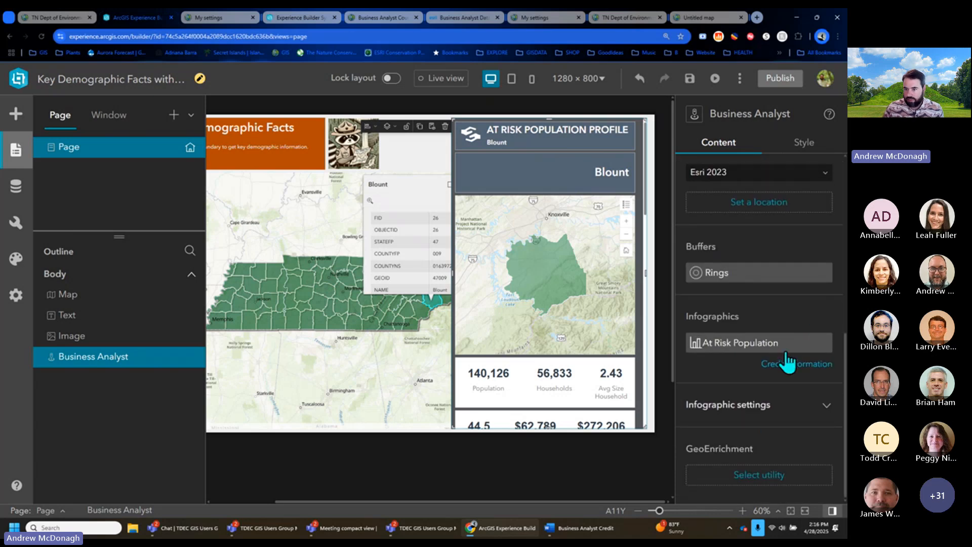
left_click(787, 352)
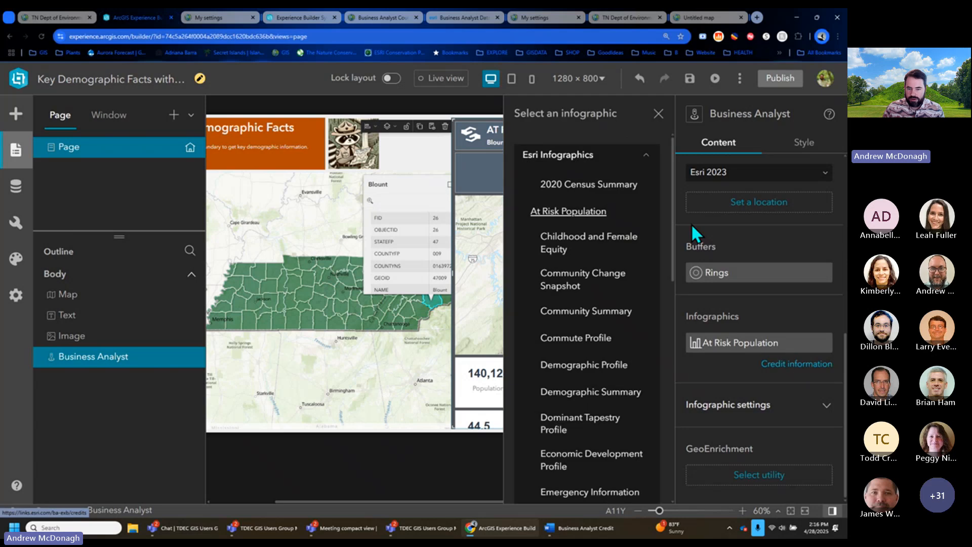
left_click(648, 147)
left_click(625, 205)
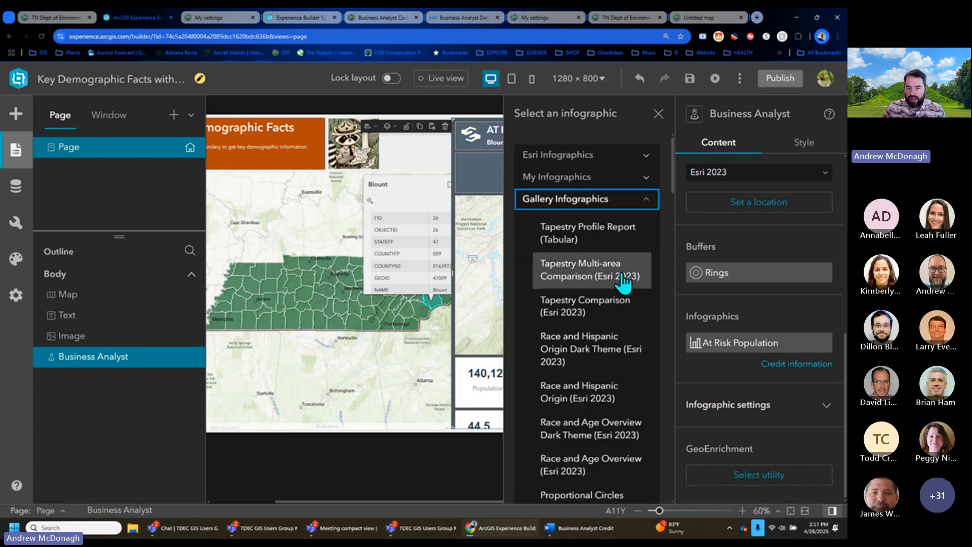
scroll(632, 294, "down", 2)
scroll(630, 291, "down", 10)
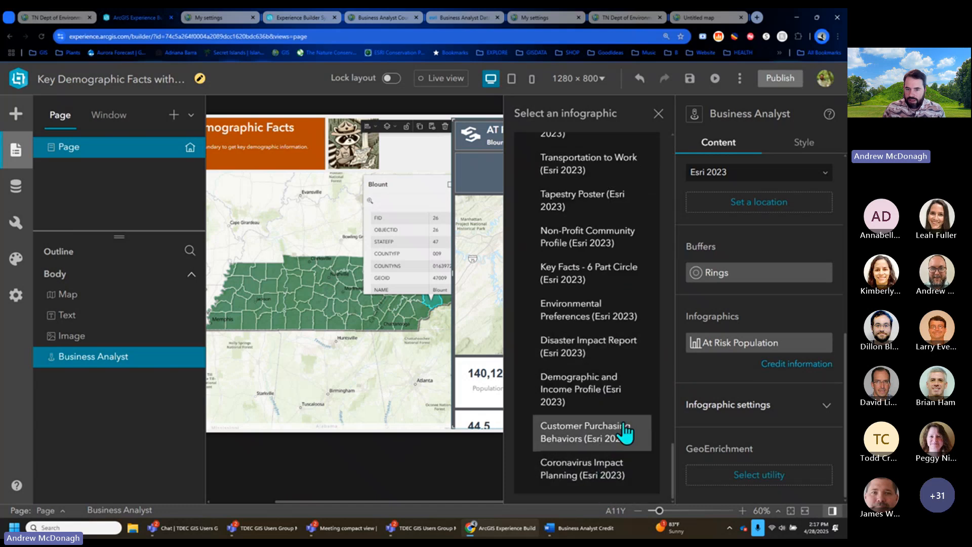
left_click(652, 315)
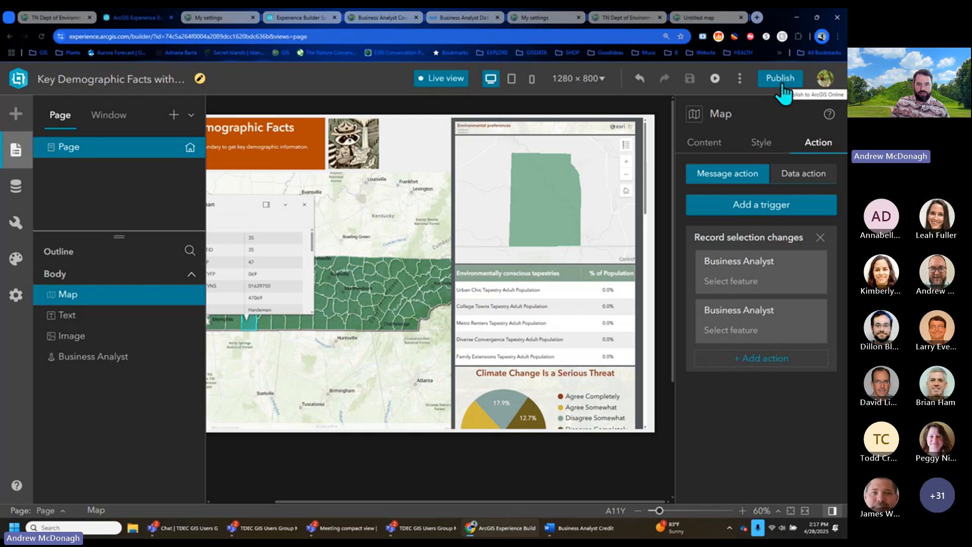
- Publish the updated experience and check Credits: 1,999.58 of 2,000.00 remaining
left_click(783, 86)
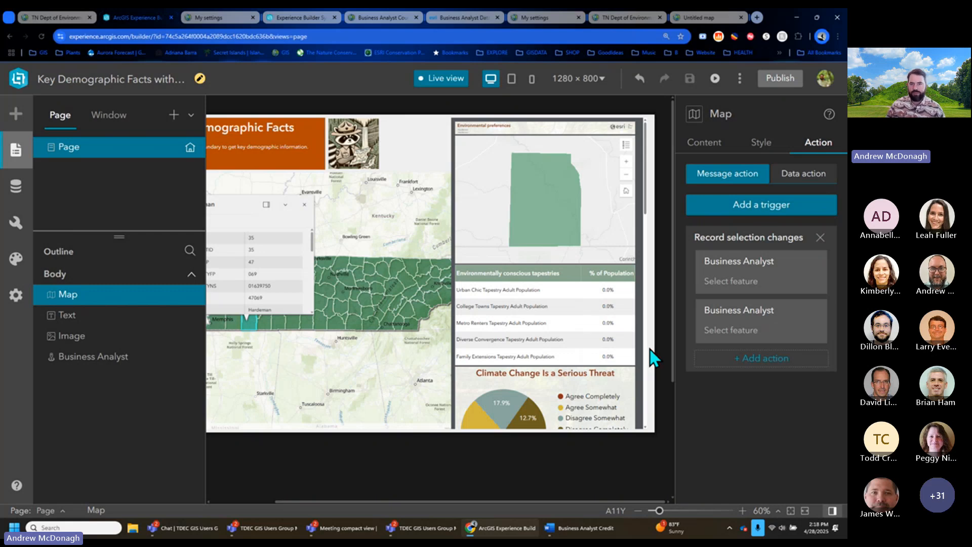
left_click(223, 19)
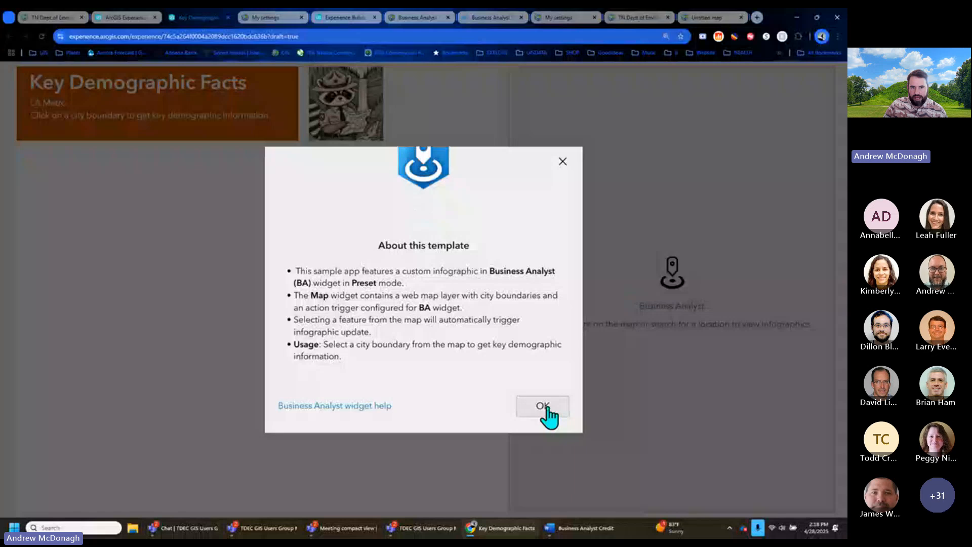
- In the live app, select Warren County and review its Environmental preferences infographic
left_click(543, 407)
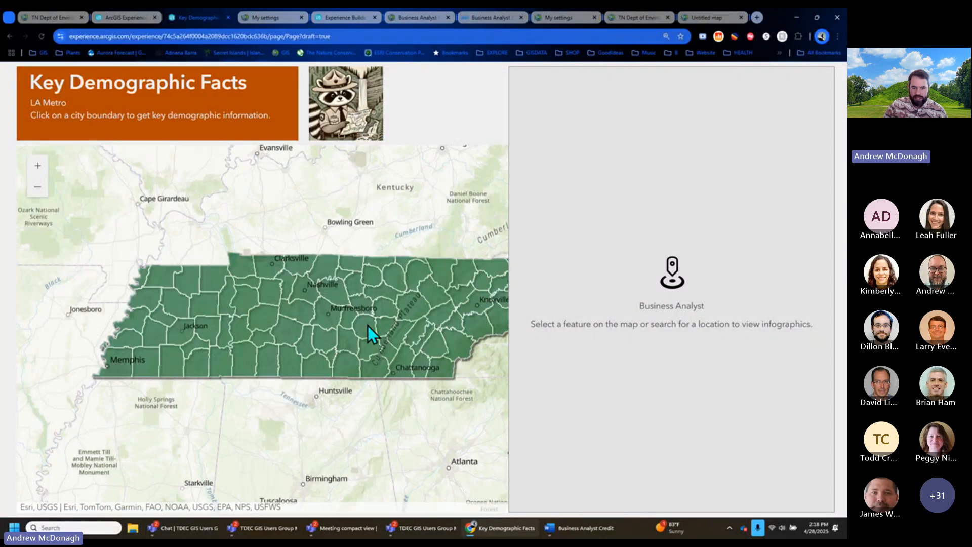
left_click(370, 328)
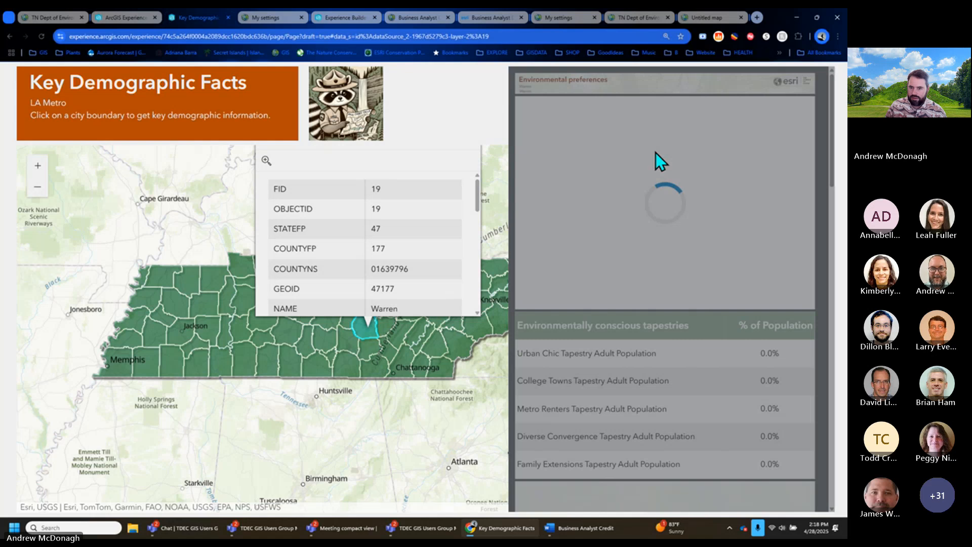
scroll(803, 438, "down", 10)
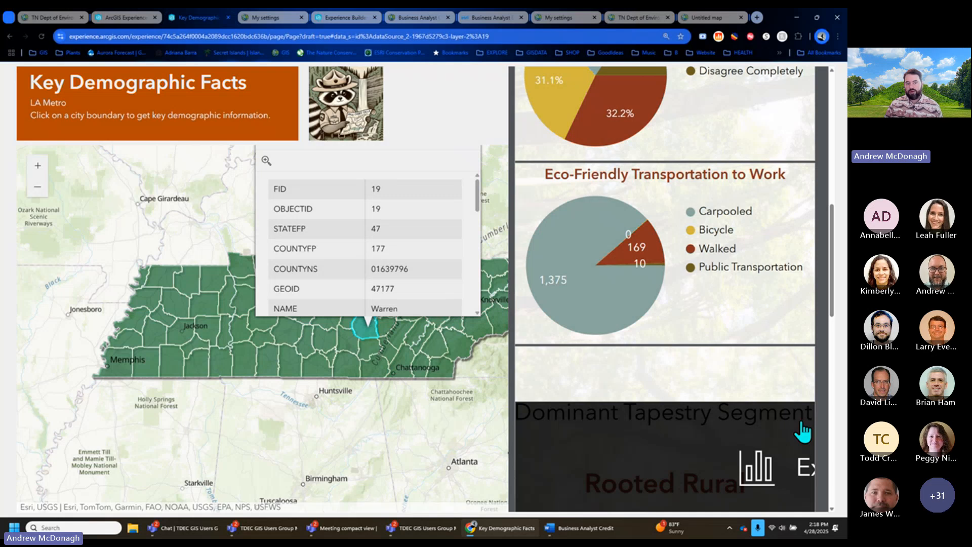
scroll(803, 432, "down", 15)
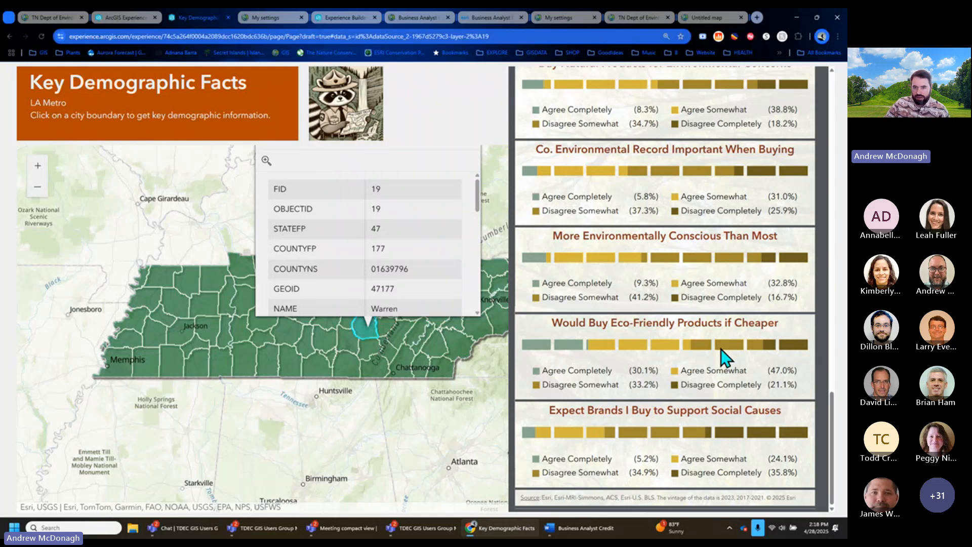
mouse_move(725, 350)
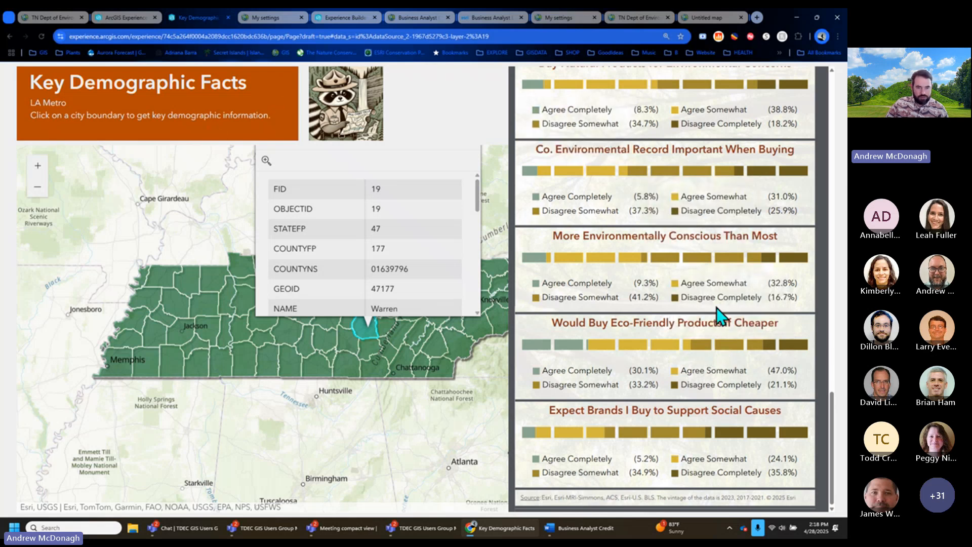
scroll(719, 317, "up", 2)
scroll(722, 317, "up", 8)
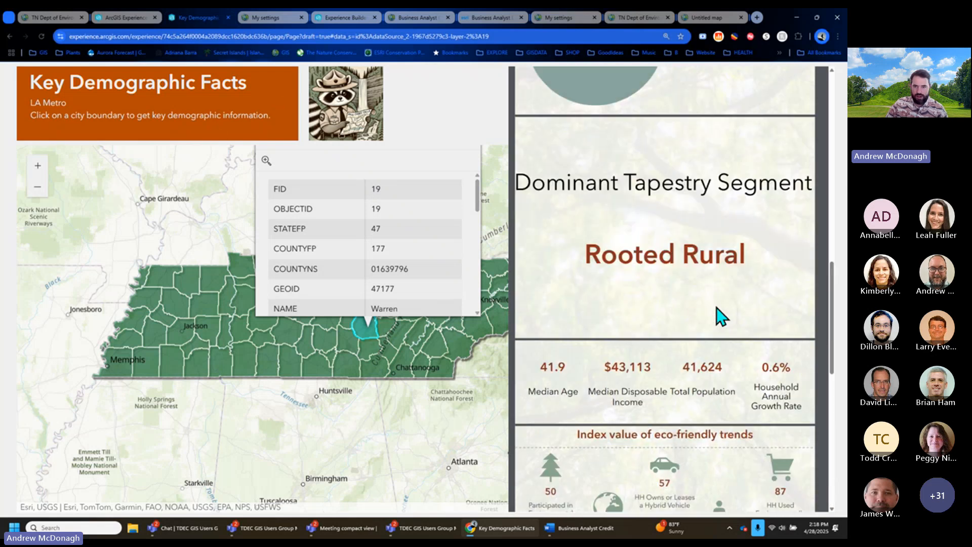
scroll(721, 317, "up", 10)
scroll(717, 324, "up", 5)
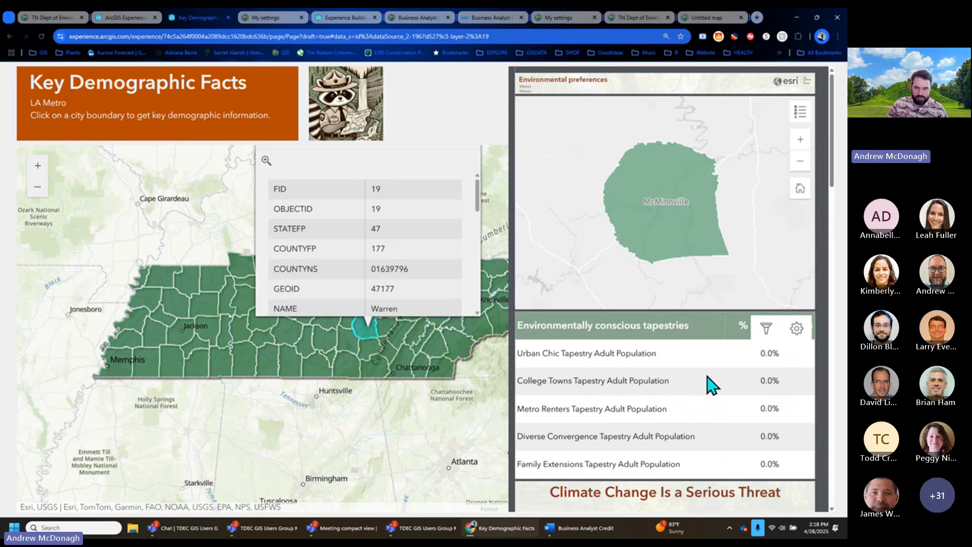
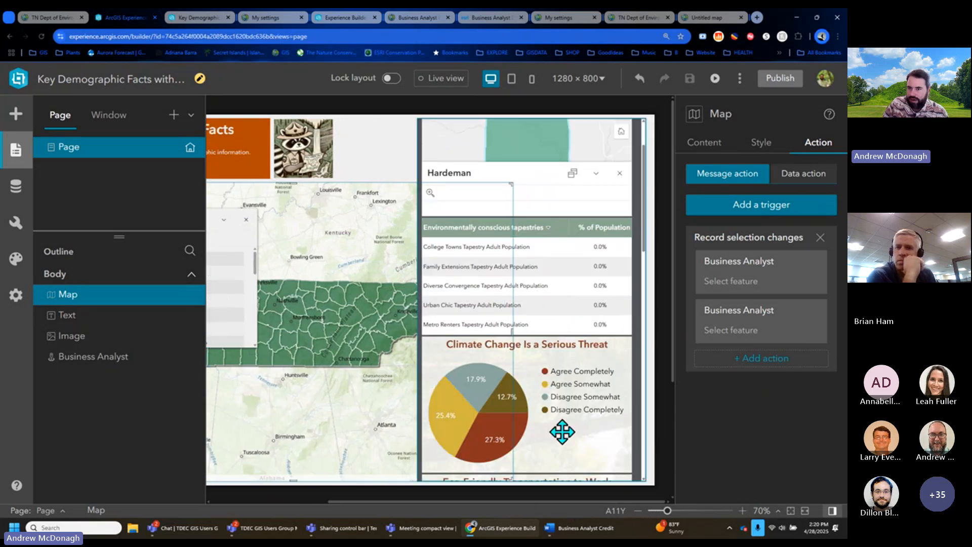
- Review the Business Analyst widget's Preset mode and Environmental Preferences (Esri 2023) infographic settings
left_click(562, 432)
scroll(721, 430, "down", 3)
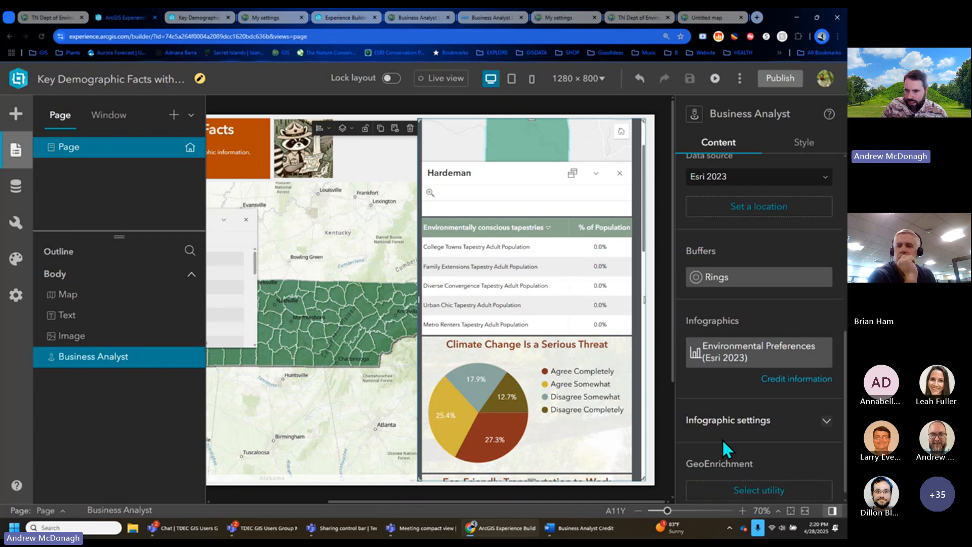
left_click(827, 408)
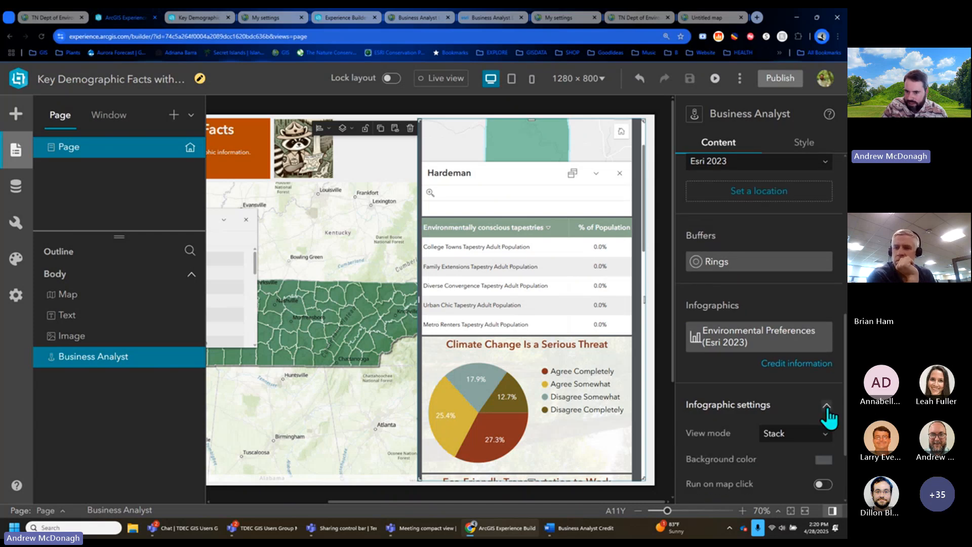
scroll(753, 425, "down", 2)
scroll(758, 436, "up", 6)
scroll(742, 434, "down", 1)
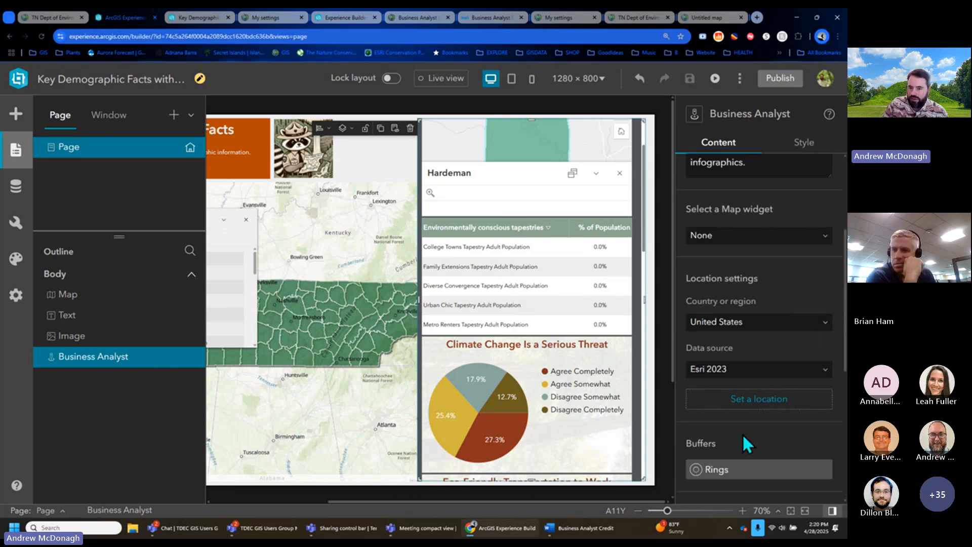
scroll(743, 434, "down", 2)
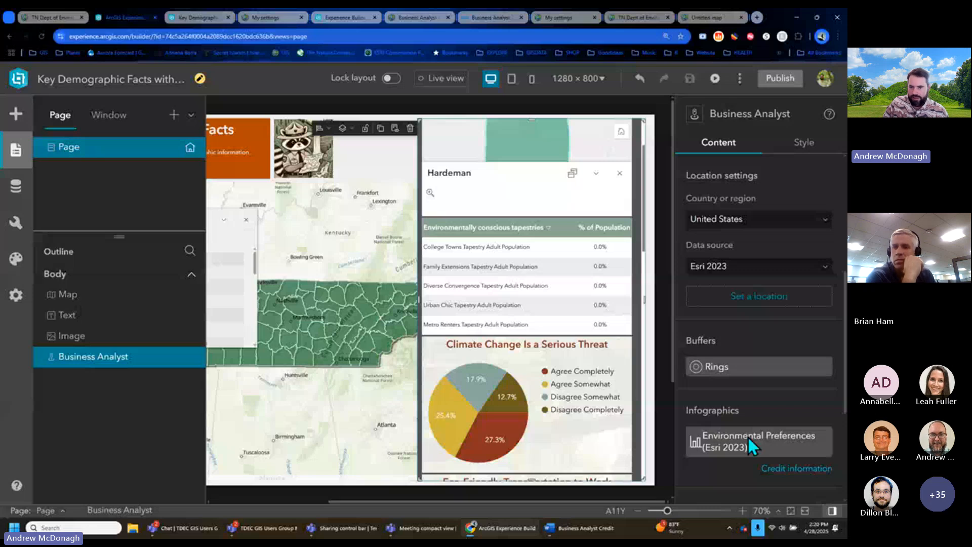
scroll(751, 446, "up", 4)
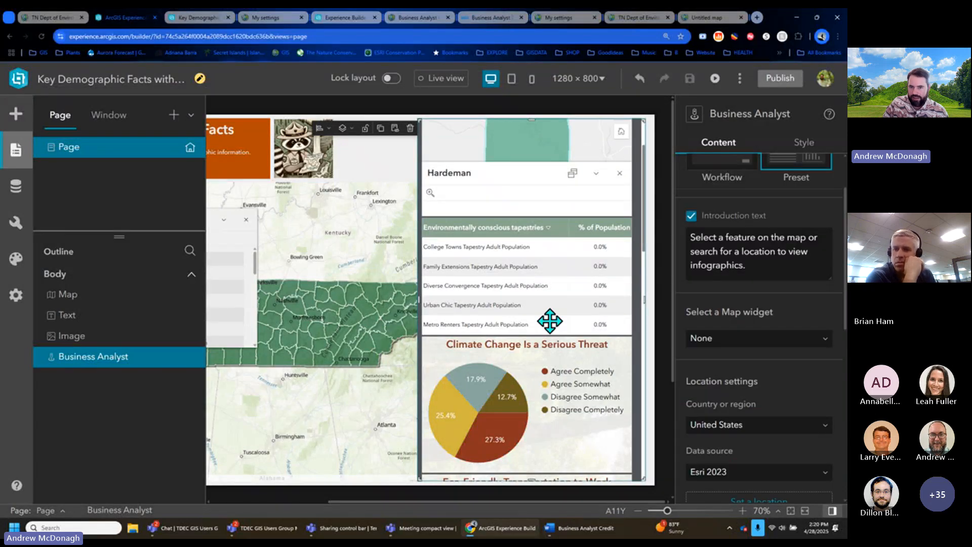
scroll(768, 265, "up", 1)
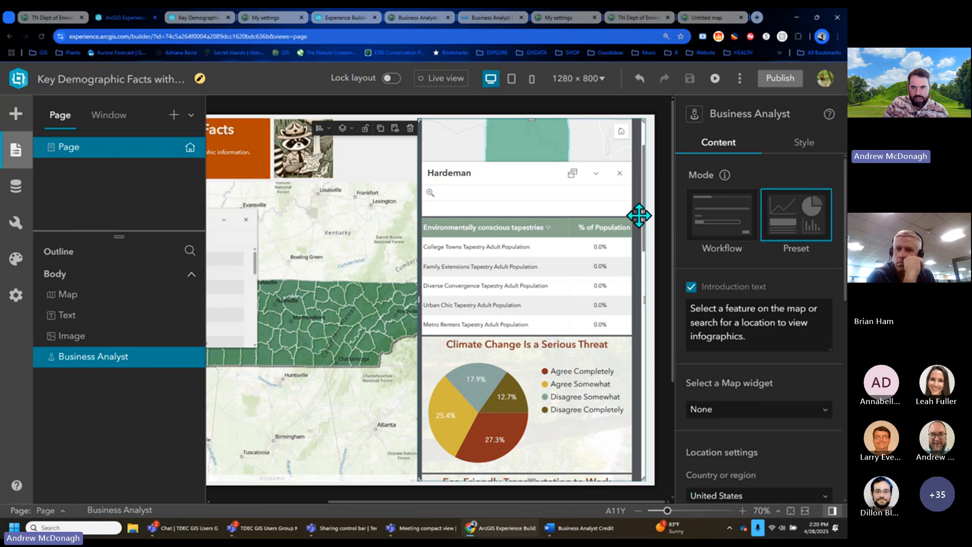
- Switch the Business Analyst widget to Workflow mode and turn on Live view
left_click(718, 227)
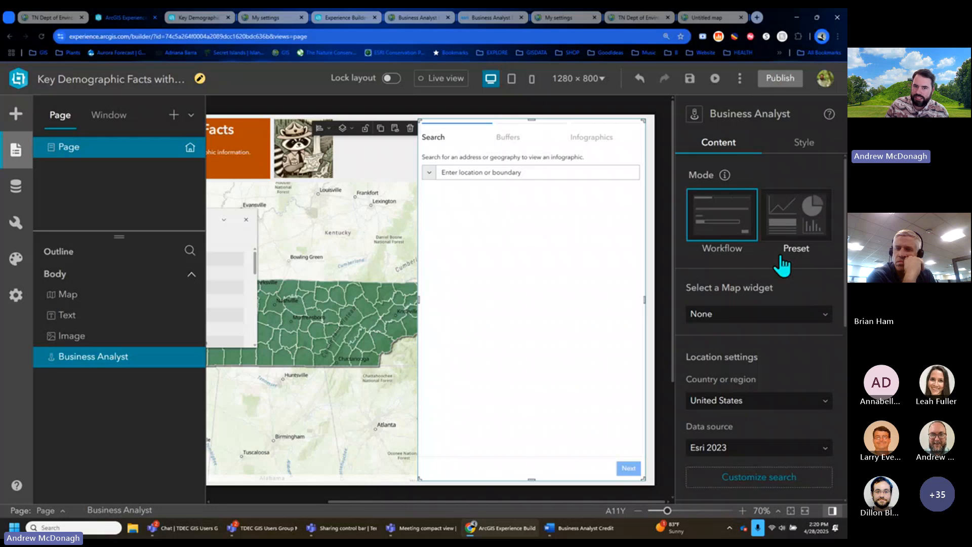
left_click(725, 175)
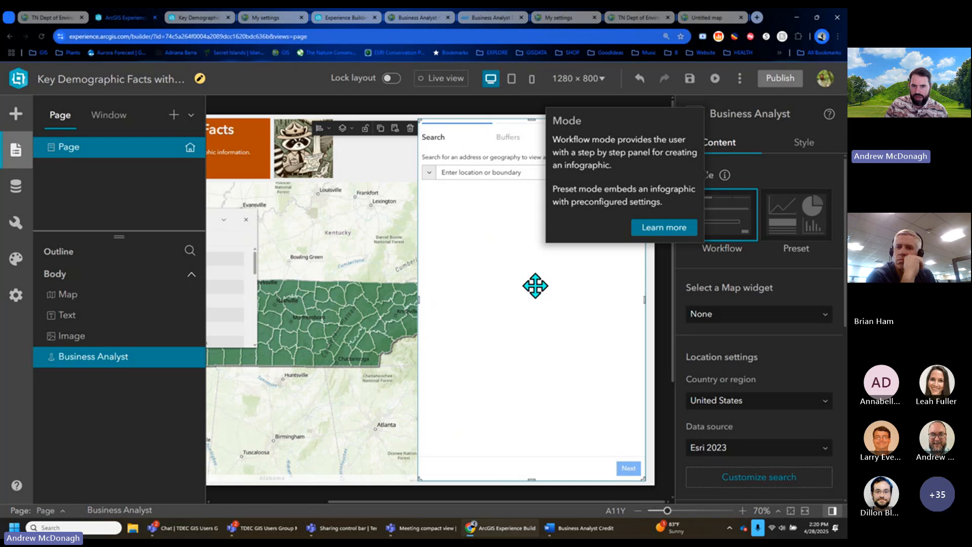
left_click(441, 78)
- Search 'maury county' and set Maury County, TN from the Counties results as the location
left_click(598, 173)
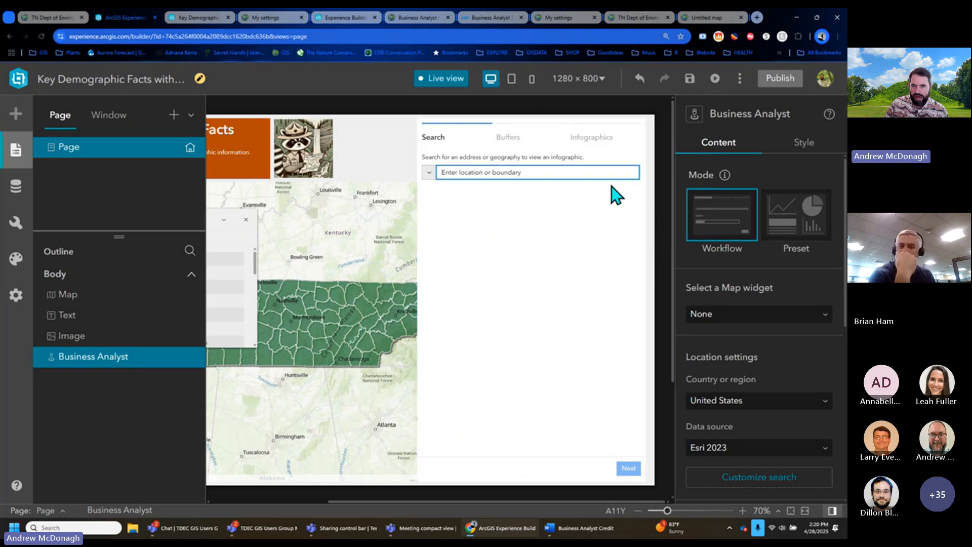
type("maury county")
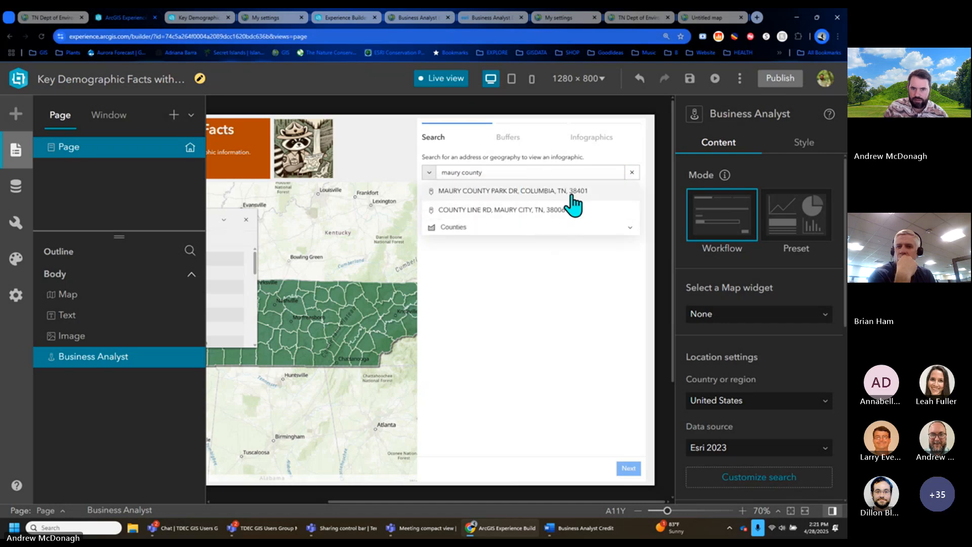
left_click(574, 193)
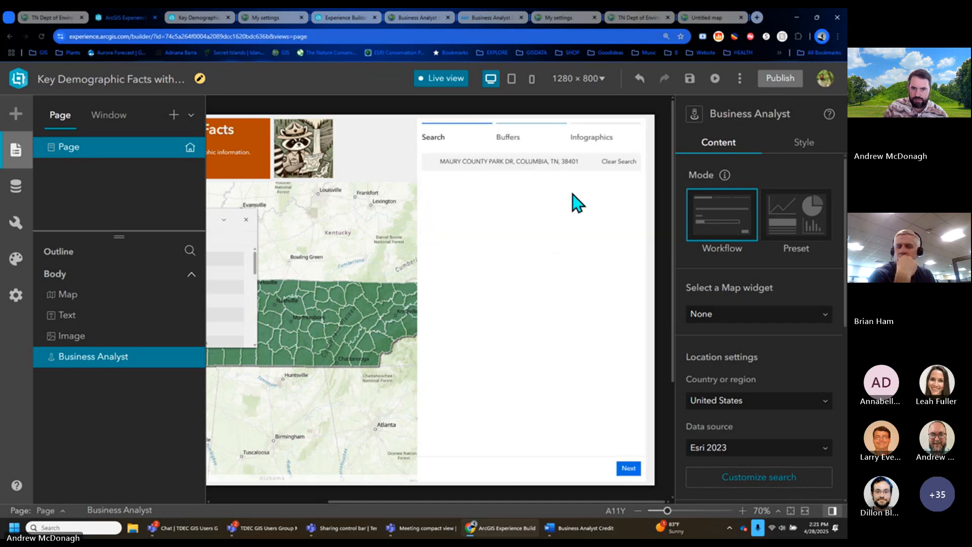
left_click(630, 162)
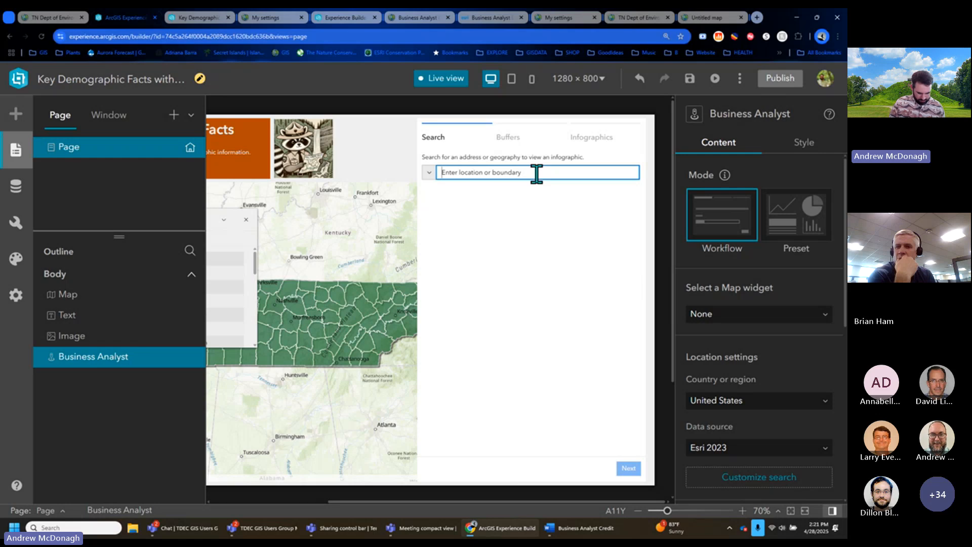
type("maury county")
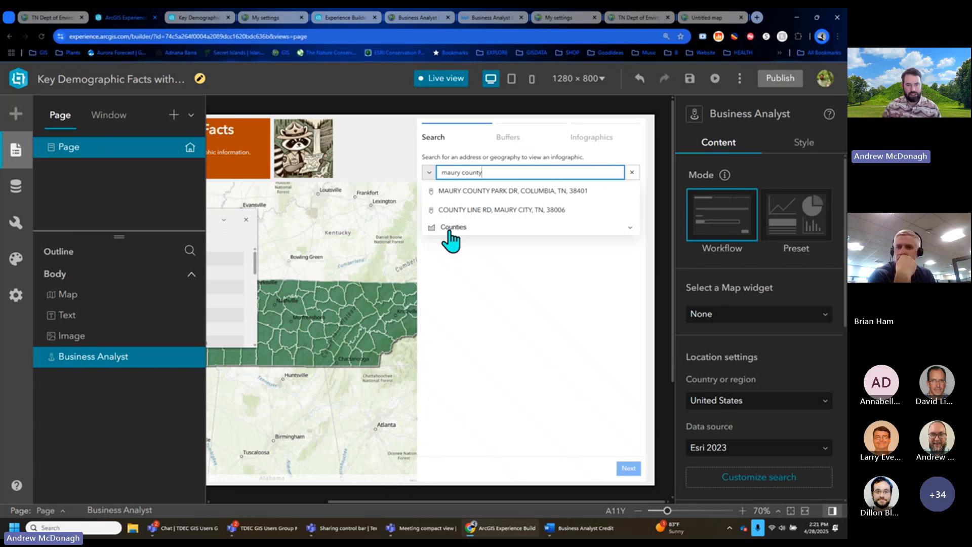
left_click(449, 232)
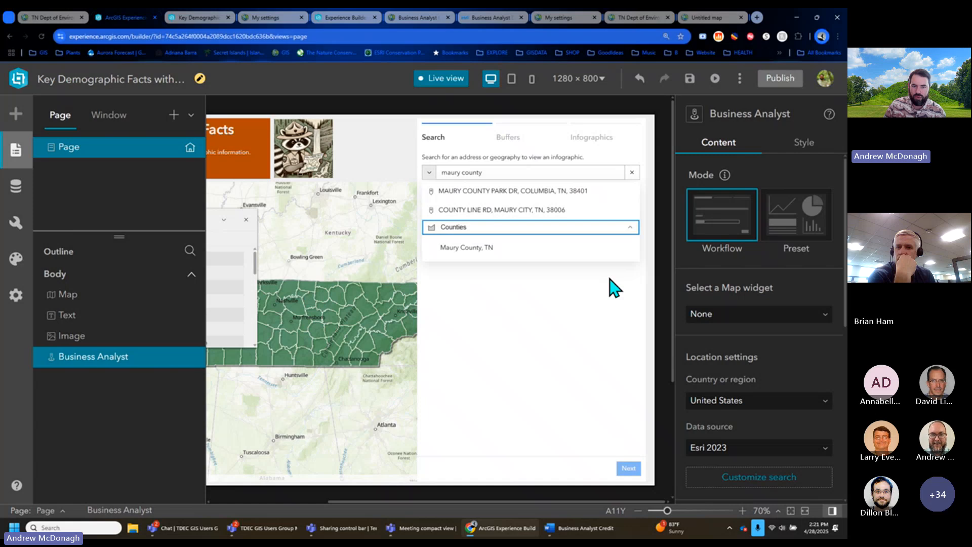
left_click(527, 248)
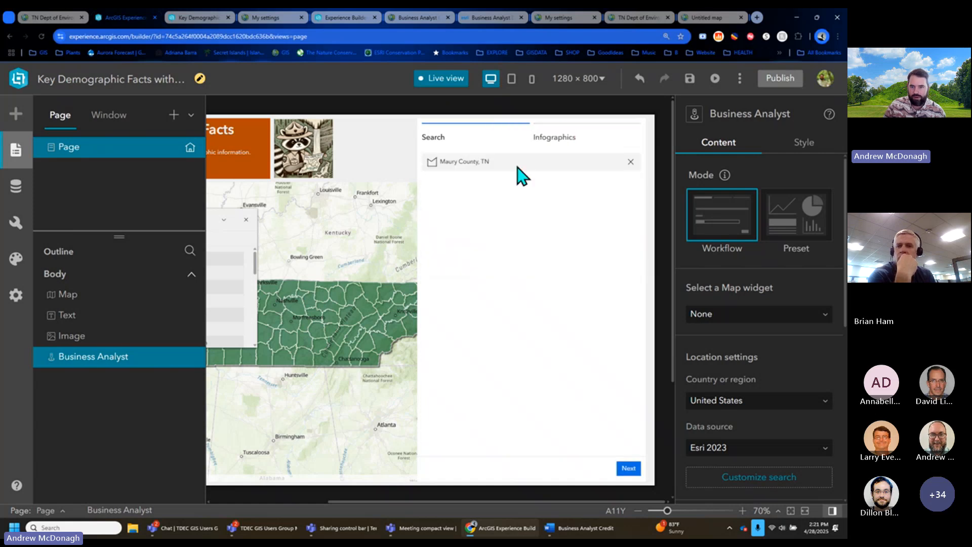
- Go to the Infographics step and browse the Select infographic list without choosing one
left_click(575, 141)
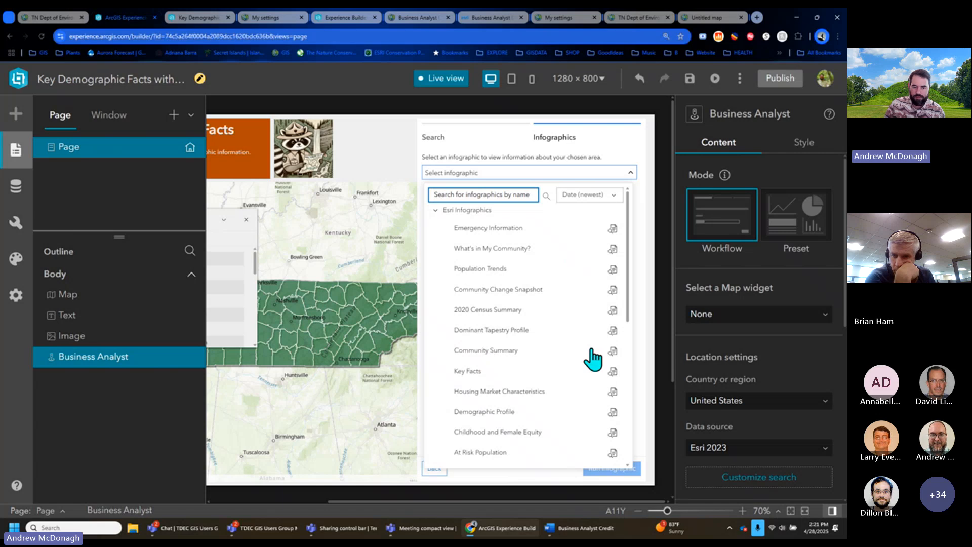
scroll(628, 283, "down", 2)
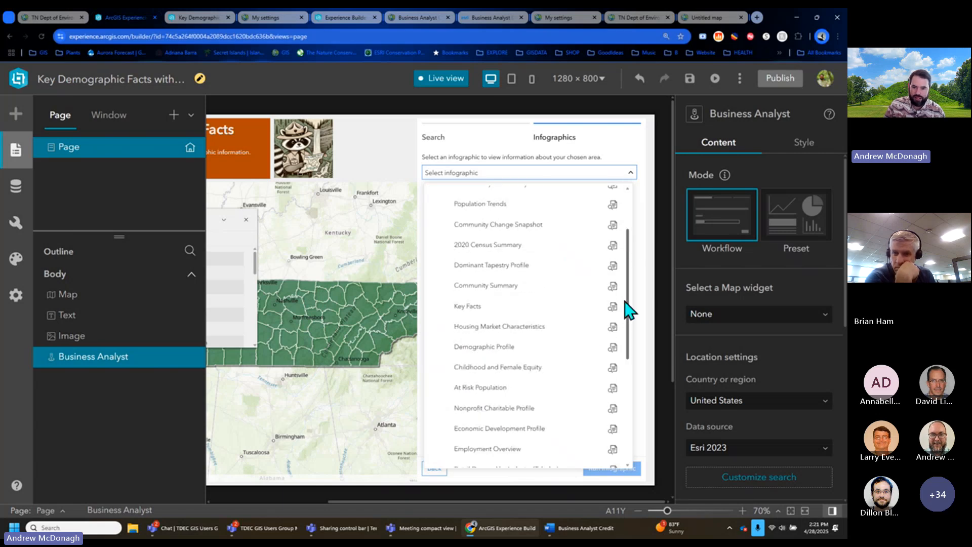
left_click_drag(628, 309, 629, 406)
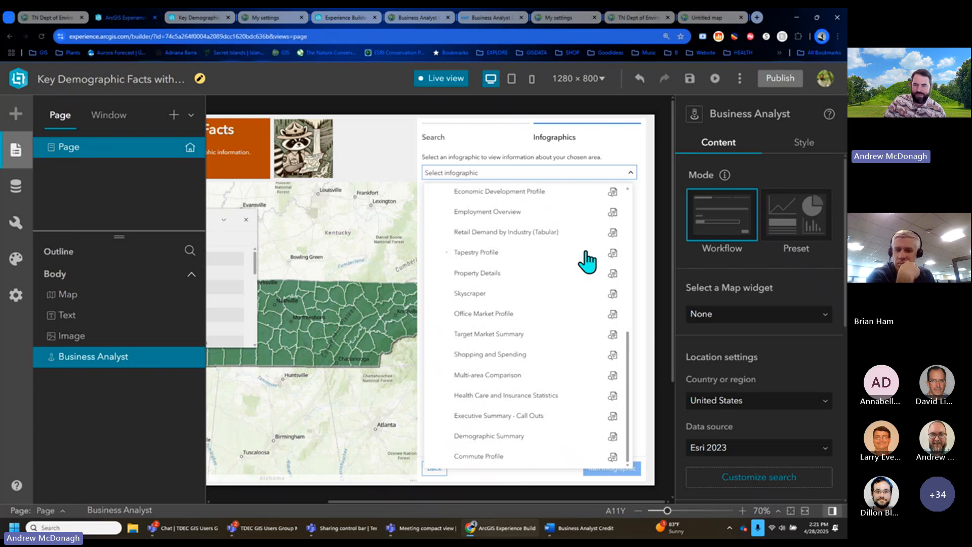
left_click(631, 173)
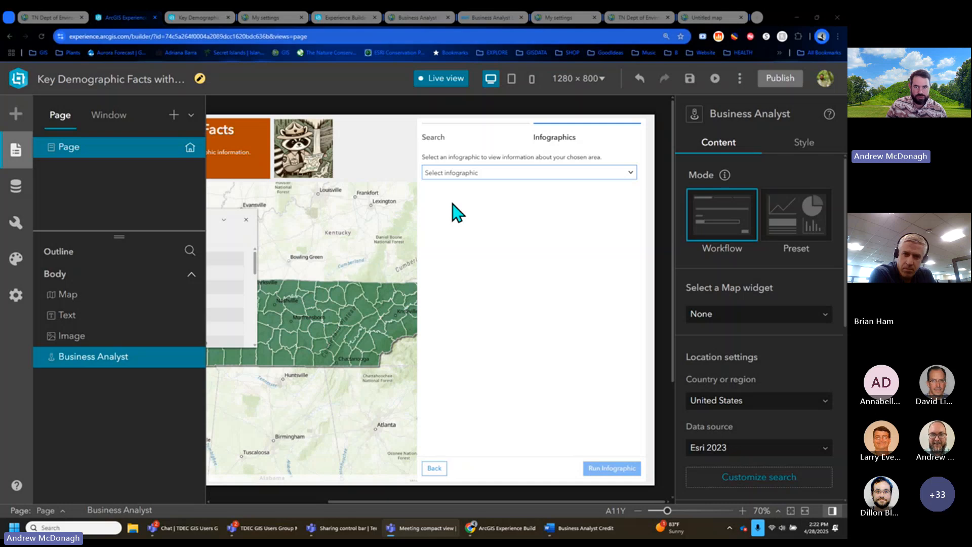
- In Map Viewer, close the analysis results panel and show the map's layers
left_click(690, 19)
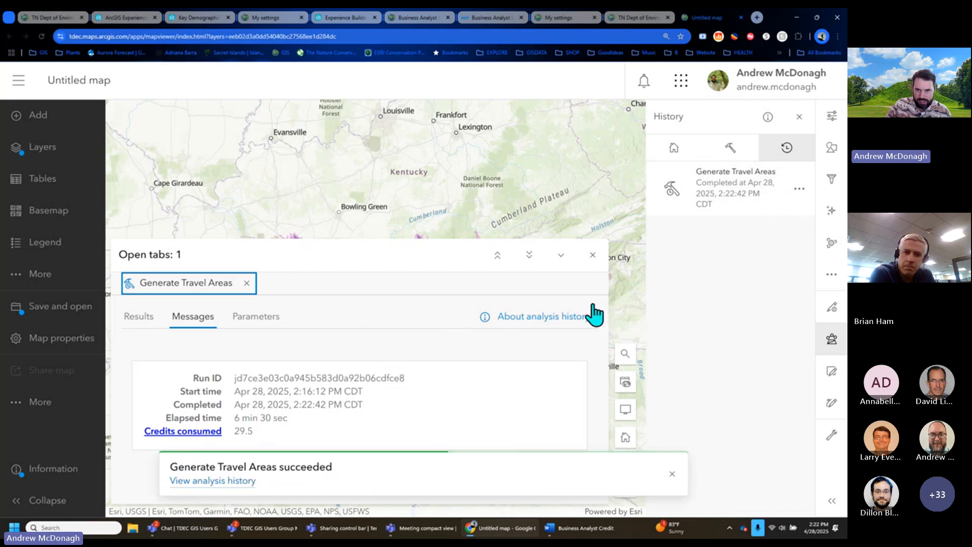
left_click(592, 255)
left_click(52, 152)
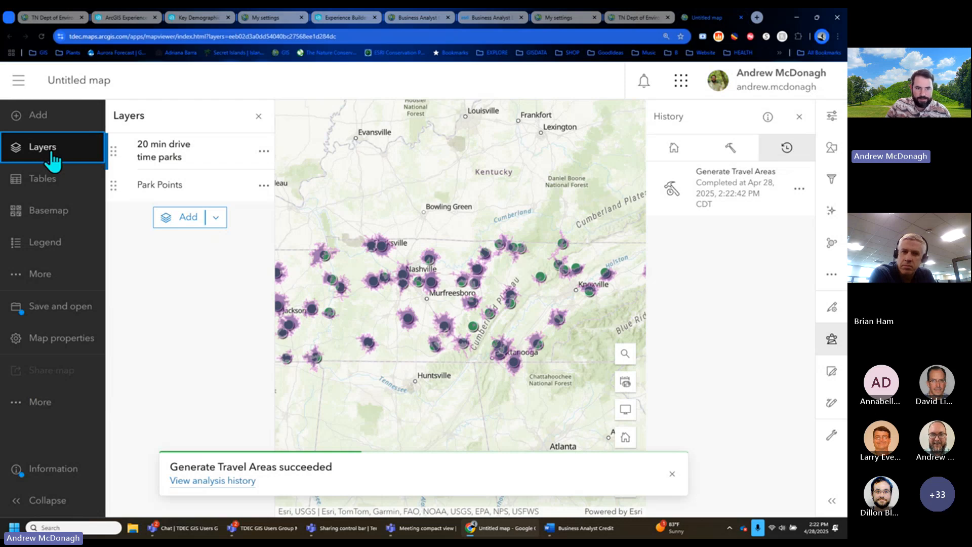
- Save the map with the title 'Drive time demo'
key("ctrl+s")
type("Drive tim")
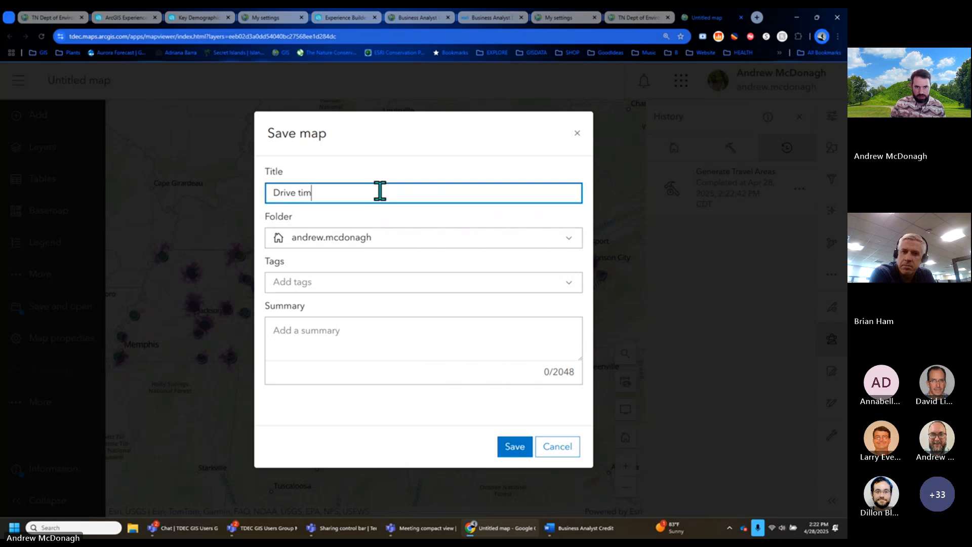
type("e demo")
key("BackSpace")
key("BackSpace")
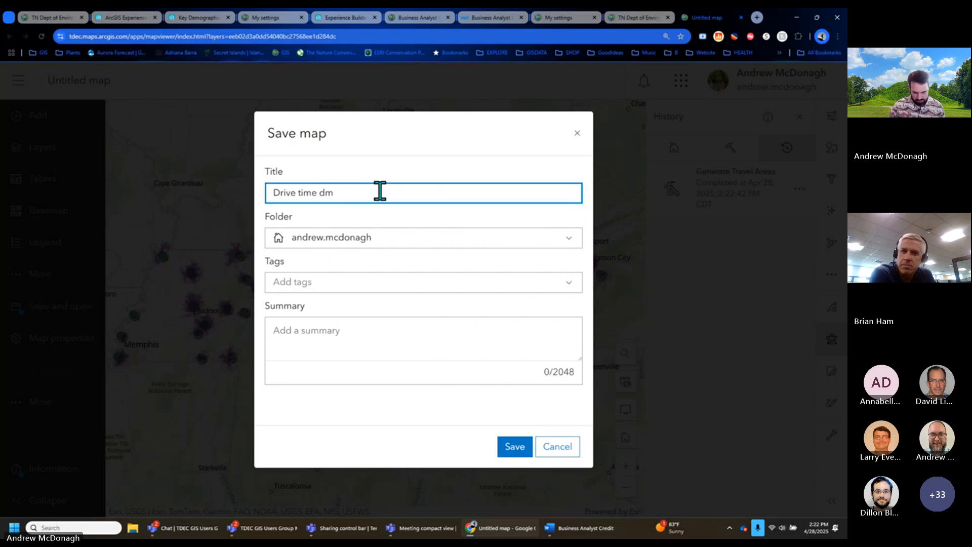
type("emo")
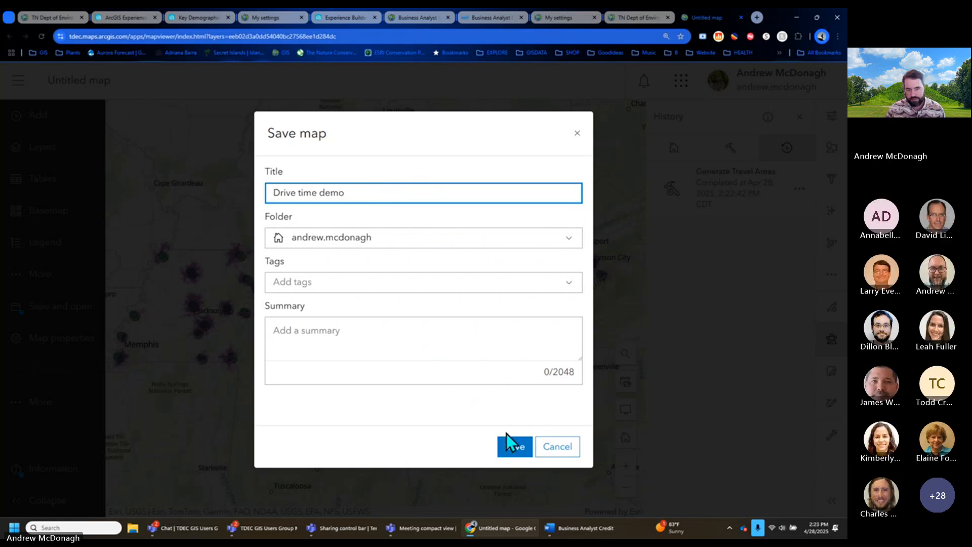
left_click(510, 446)
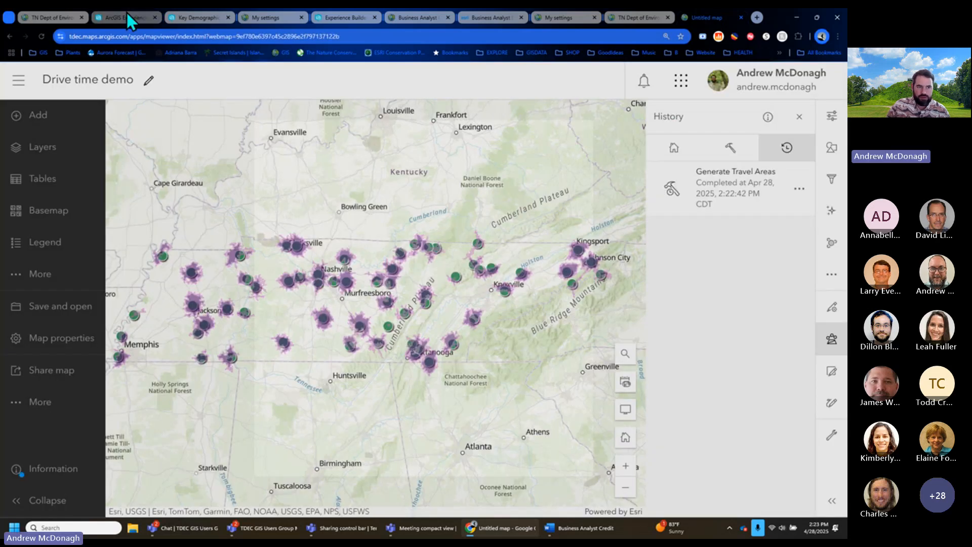
- Back in Experience Builder, add the Drive time demo web map from My content to the app's data
left_click(128, 20)
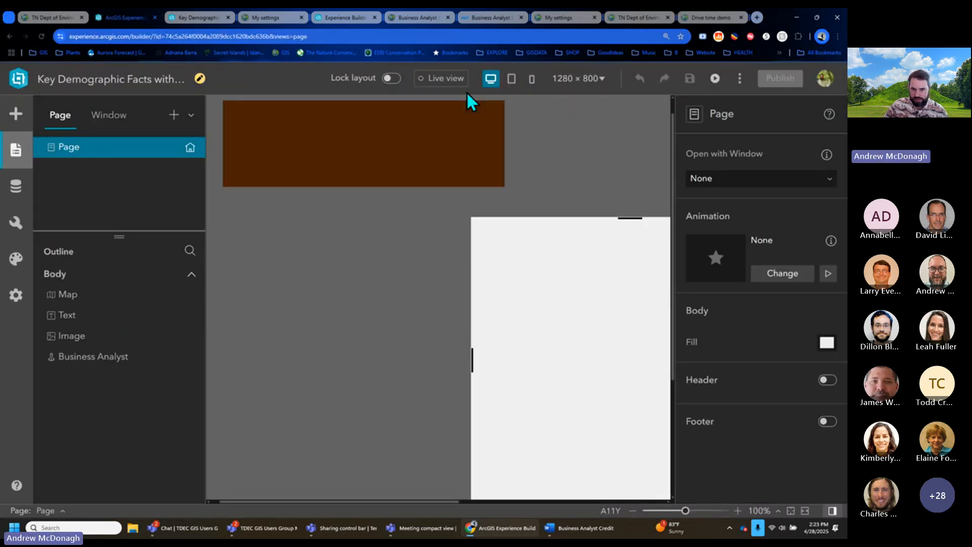
left_click_drag(481, 500, 555, 501)
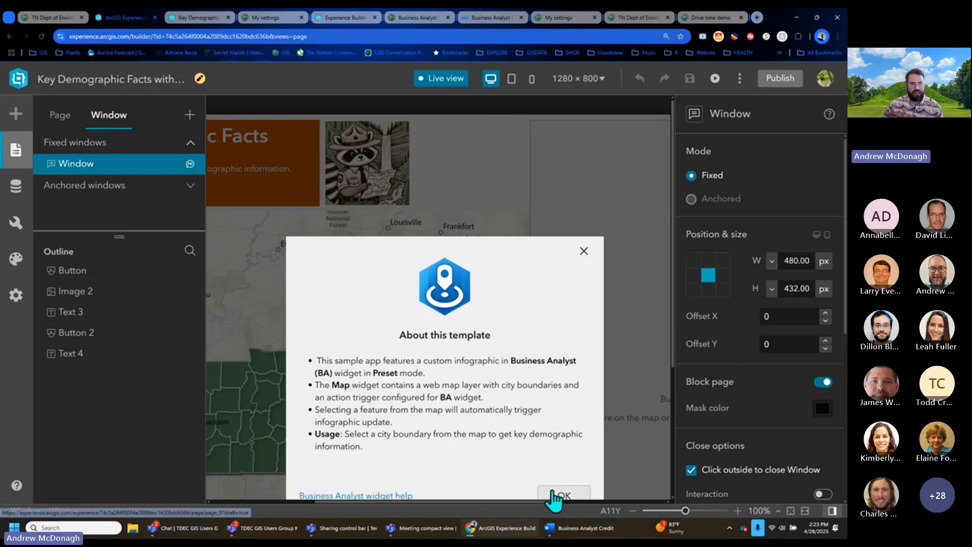
left_click(61, 115)
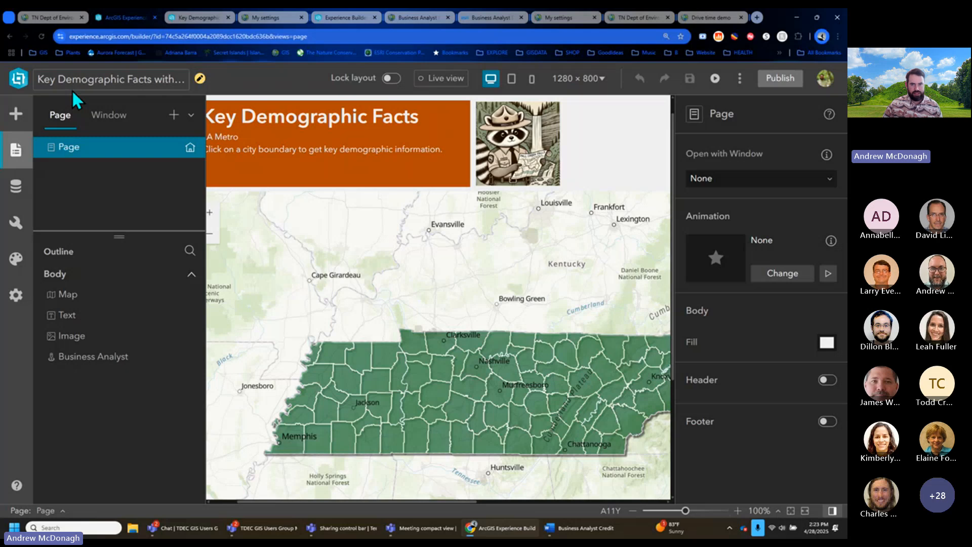
left_click(15, 117)
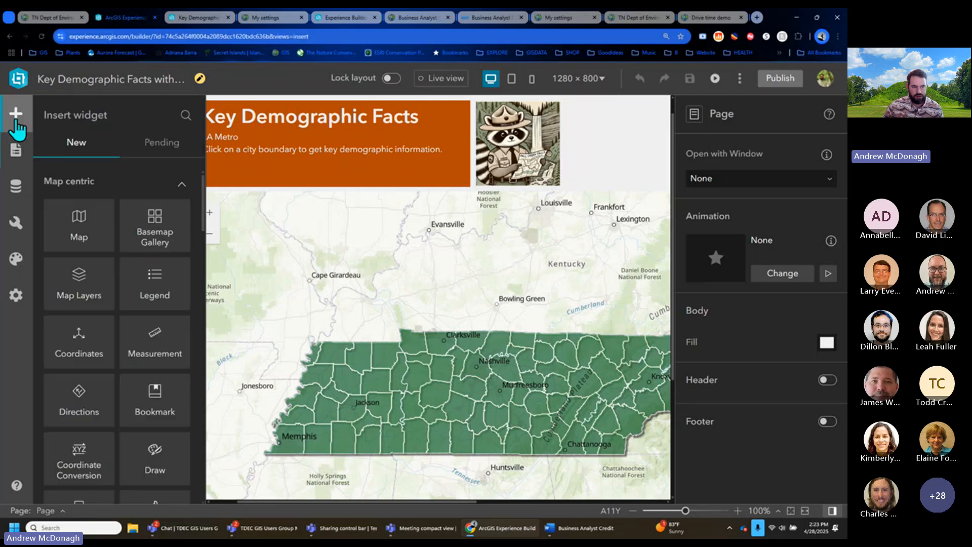
left_click(16, 186)
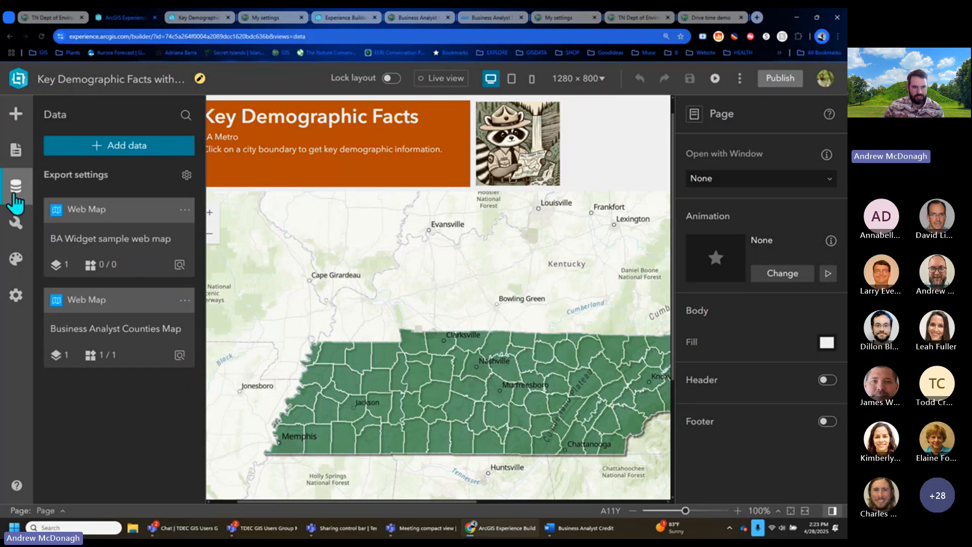
left_click(93, 147)
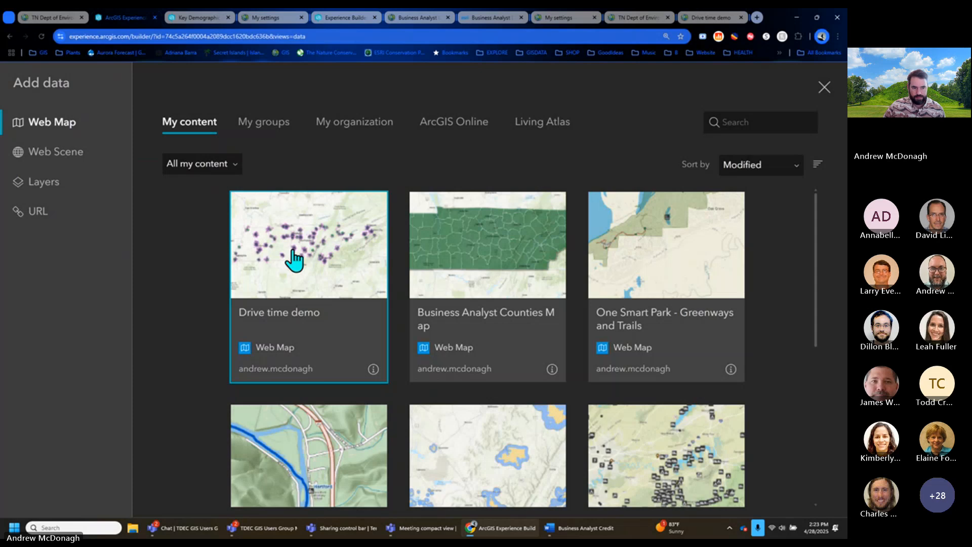
left_click(295, 261)
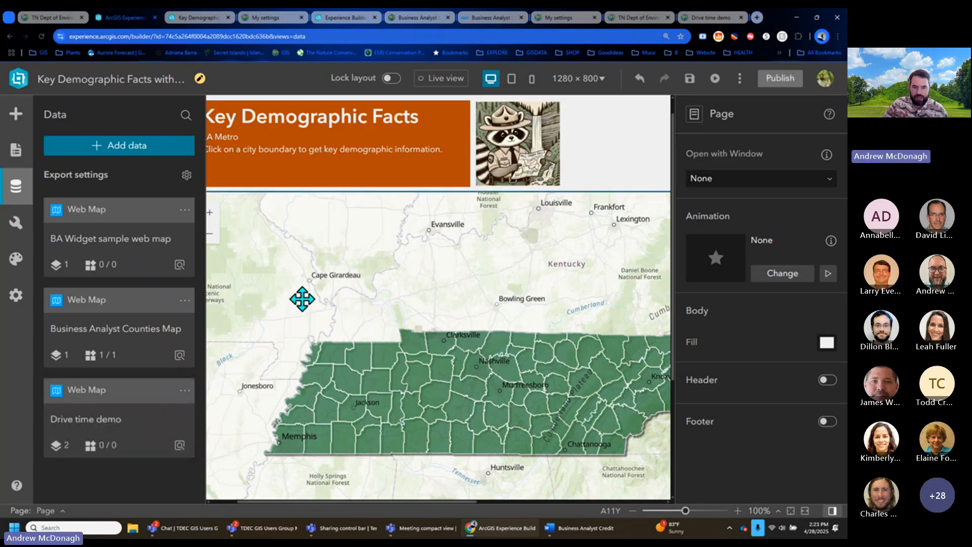
left_click(301, 298)
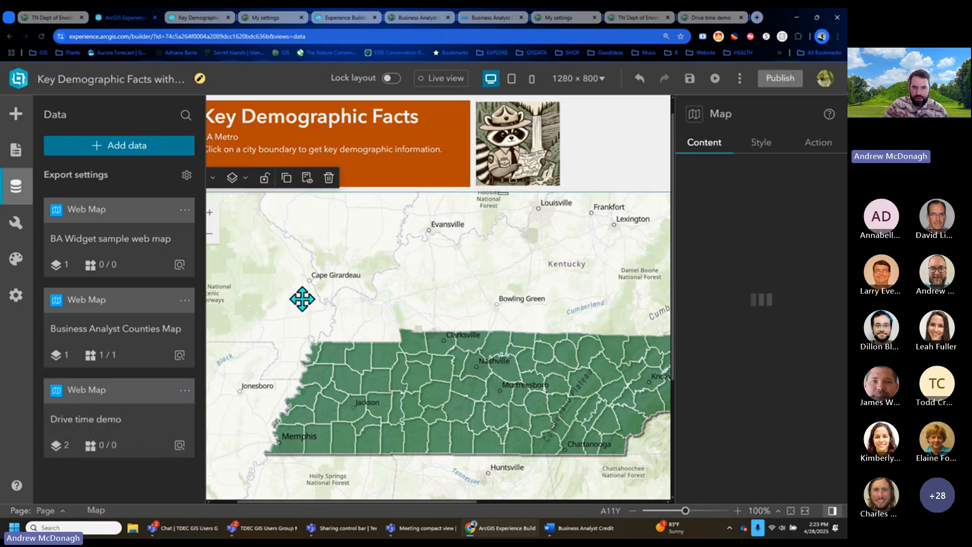
- Zoom the canvas to 80% and replace the Map widget's Business Analyst Counties Map source with Drive time demo
left_click(632, 511)
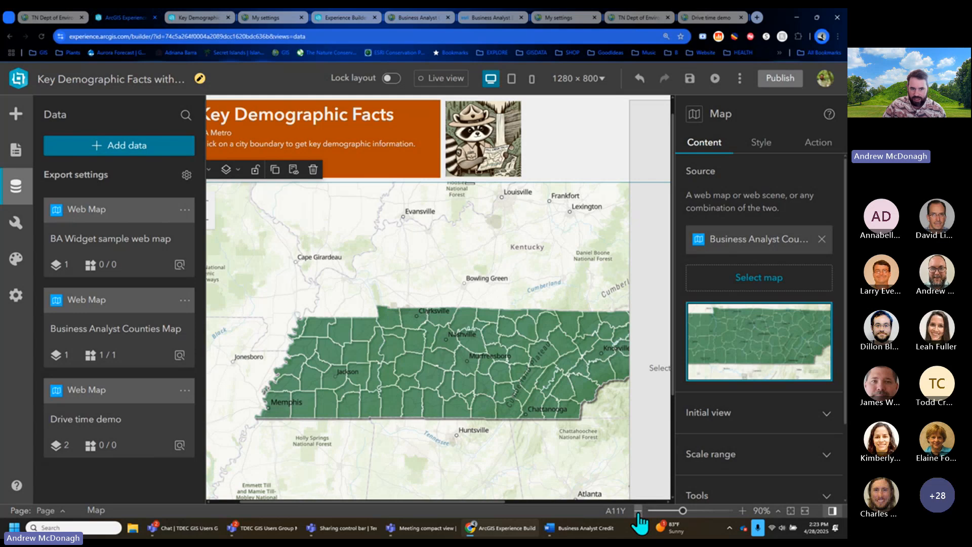
left_click(639, 511)
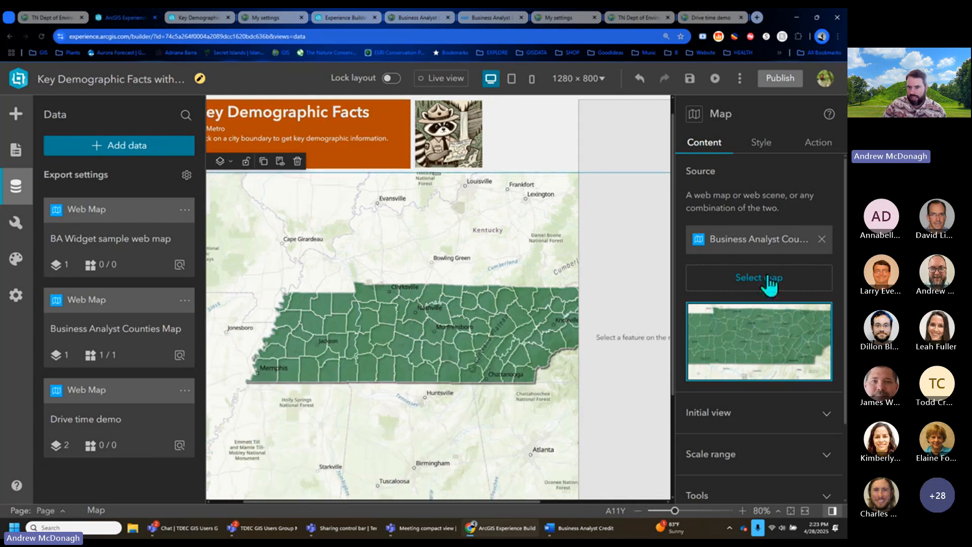
left_click(767, 289)
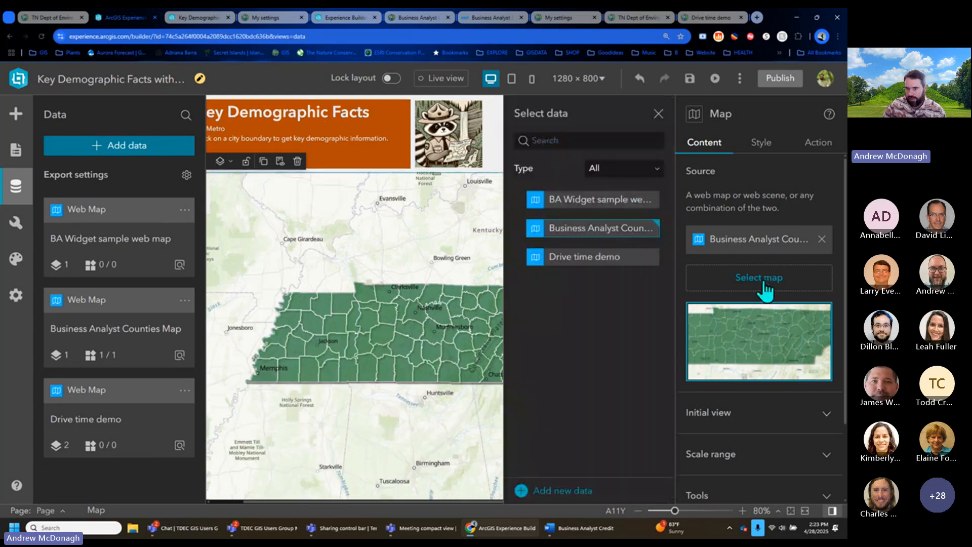
left_click(593, 258)
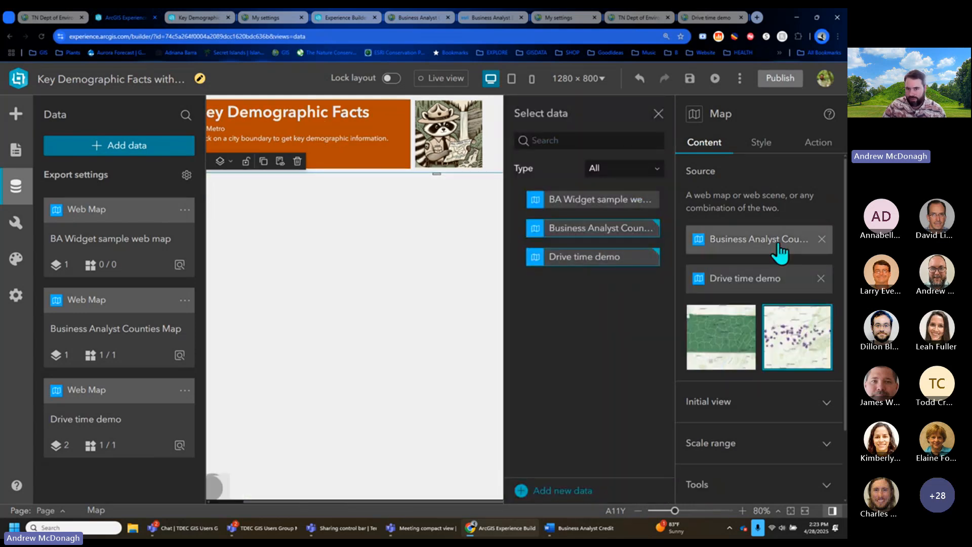
left_click(821, 239)
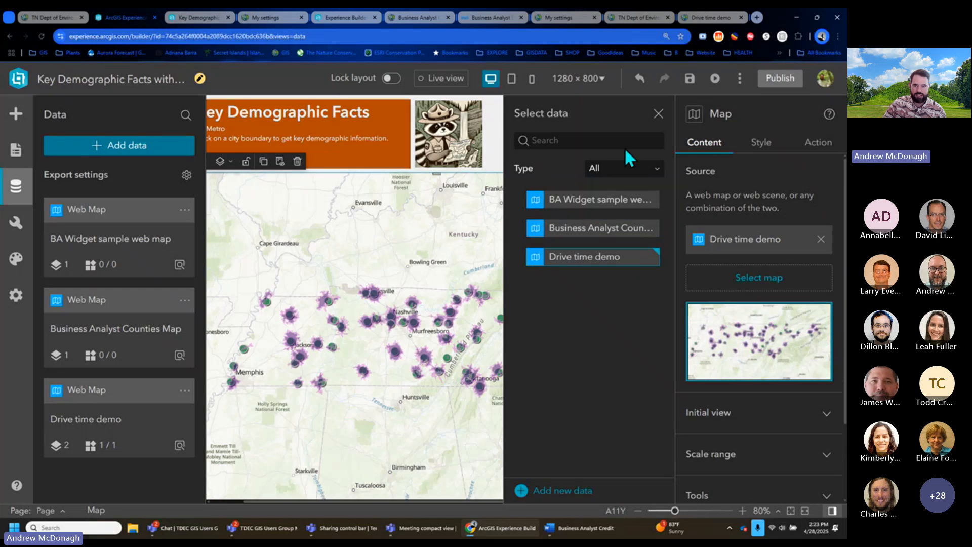
left_click(377, 317)
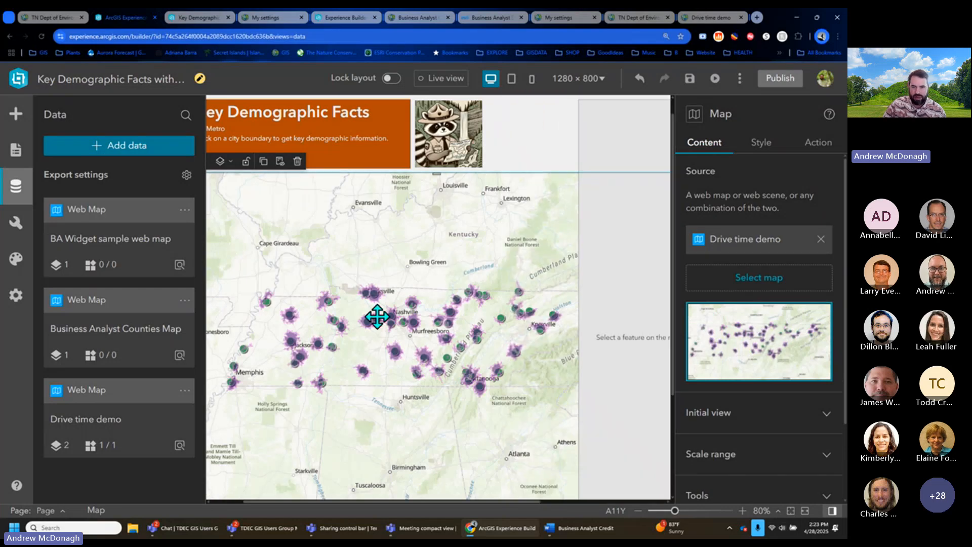
- Set the Business Analyst widget's Select a Map widget option to Map
left_click(615, 367)
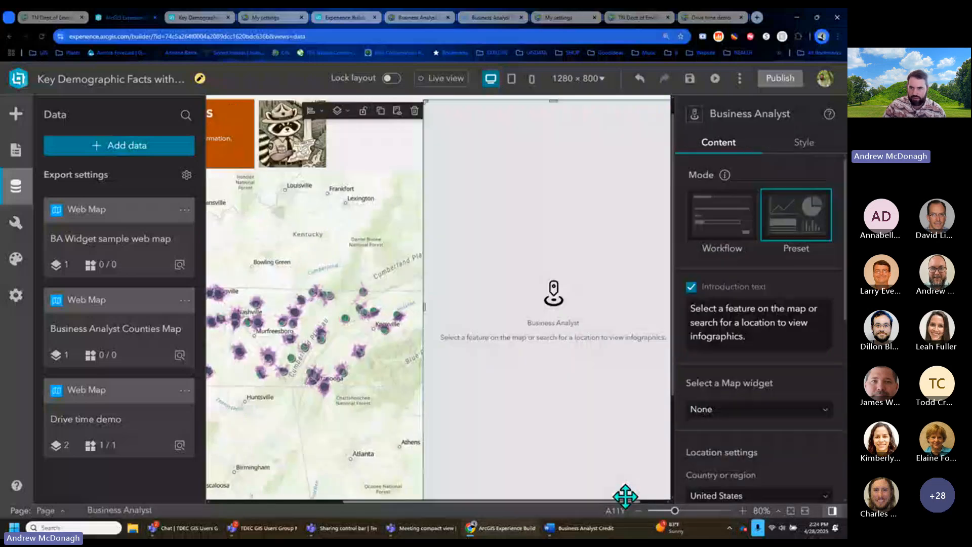
scroll(580, 366, "up", 2)
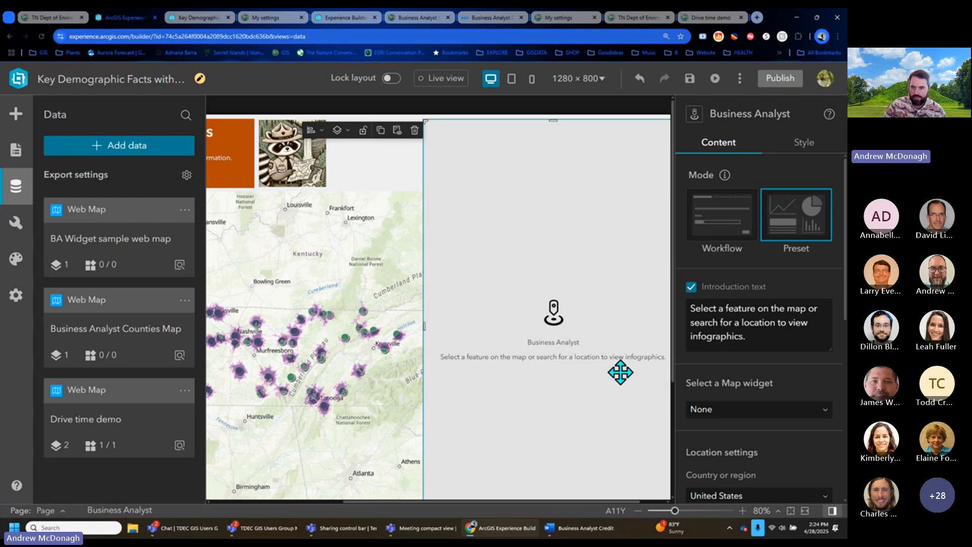
scroll(760, 279, "down", 2)
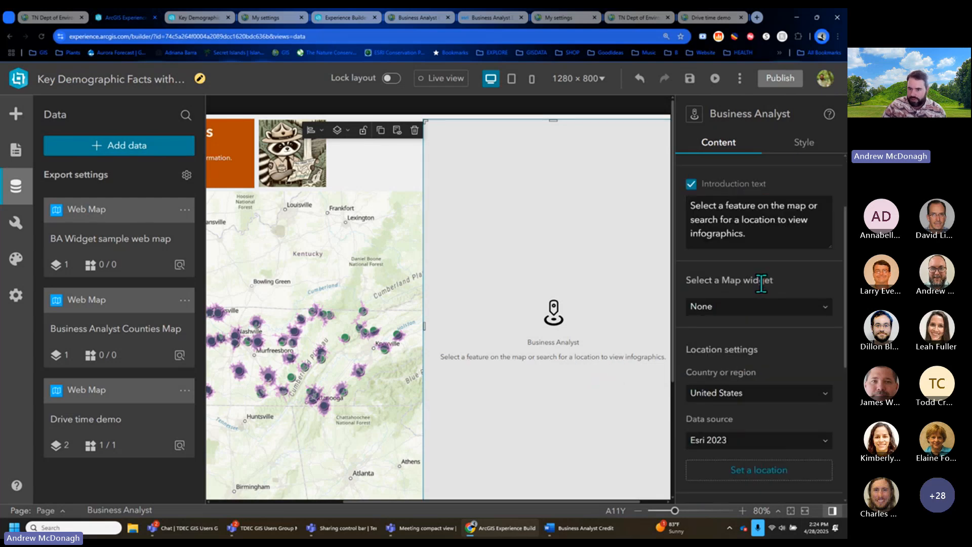
left_click(795, 308)
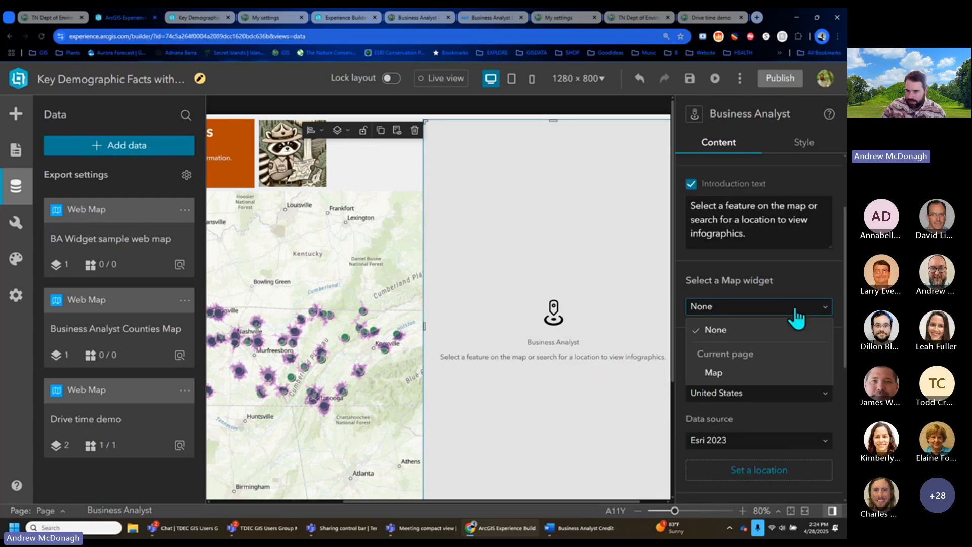
left_click(742, 374)
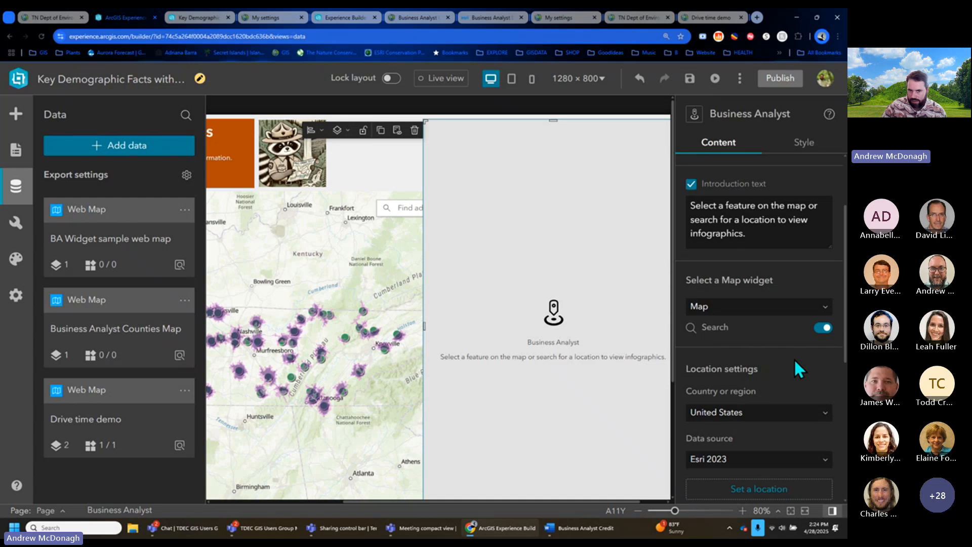
left_click(446, 80)
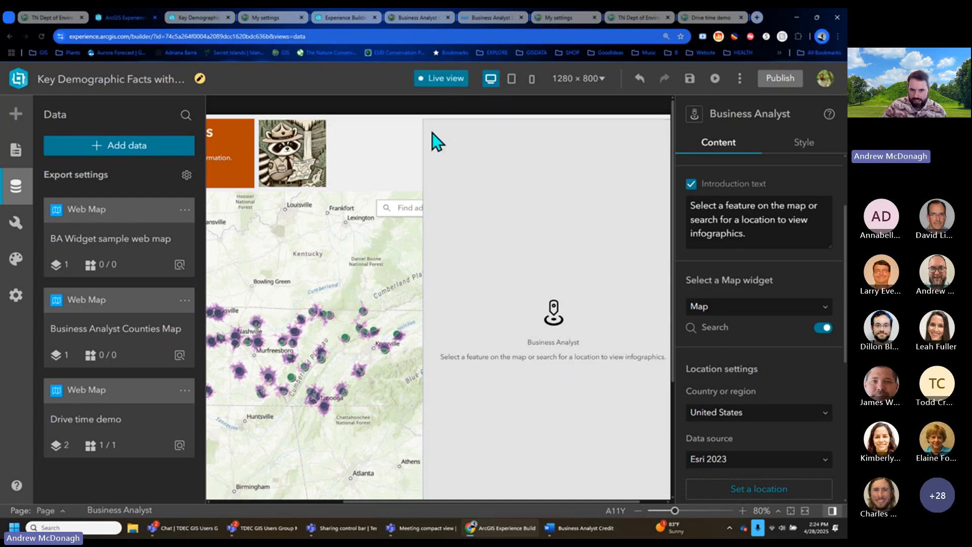
- Click a 0–20 minute drive-time area, browse its Environmental preferences infographic, then exit Live view
left_click(359, 373)
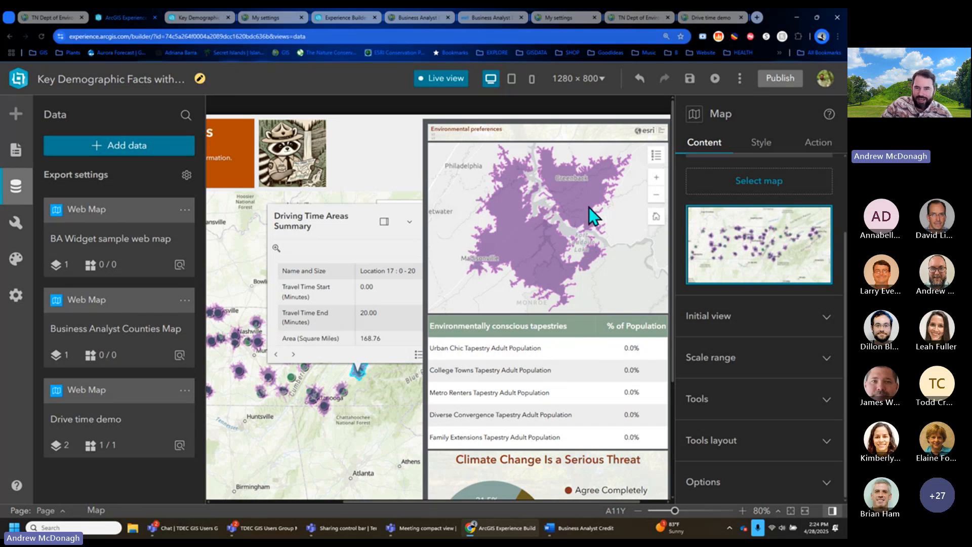
mouse_move(599, 375)
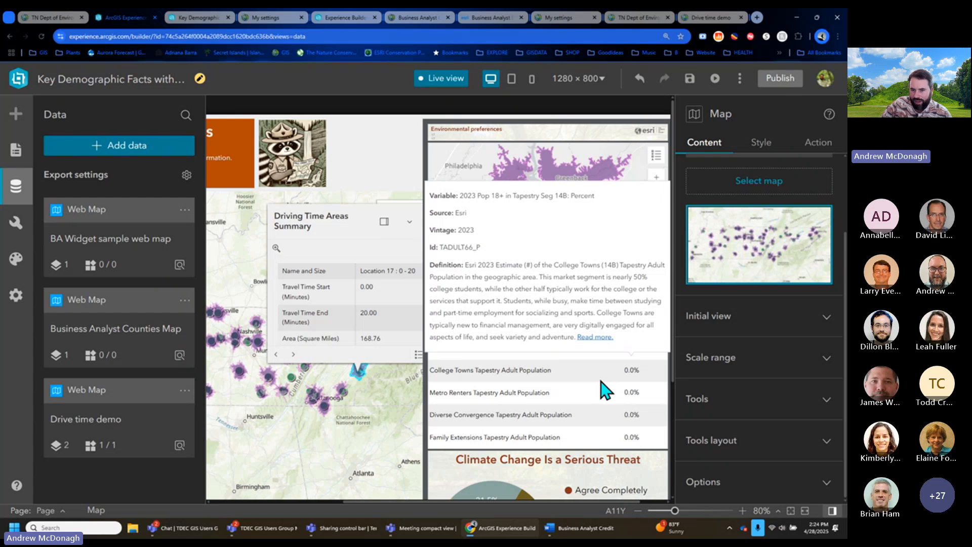
scroll(602, 384, "down", 2)
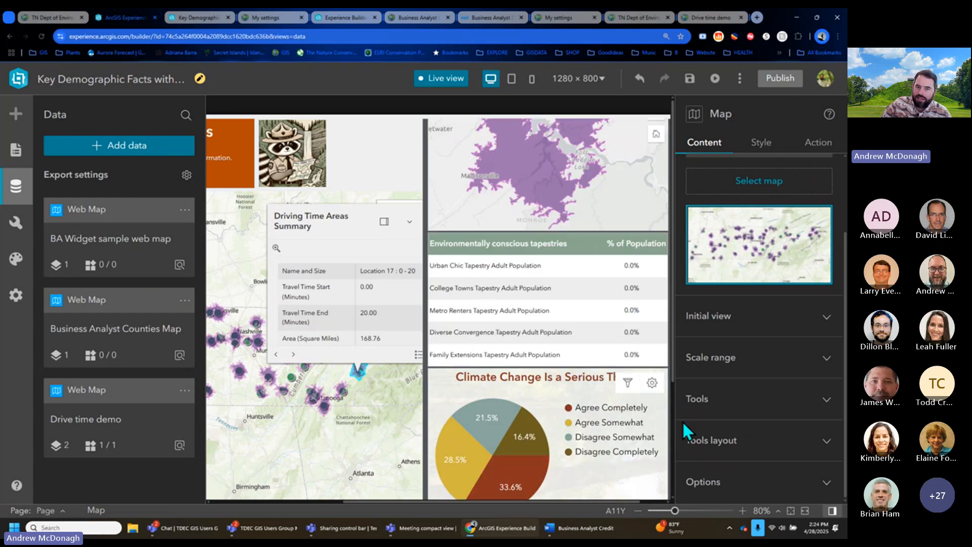
mouse_move(660, 431)
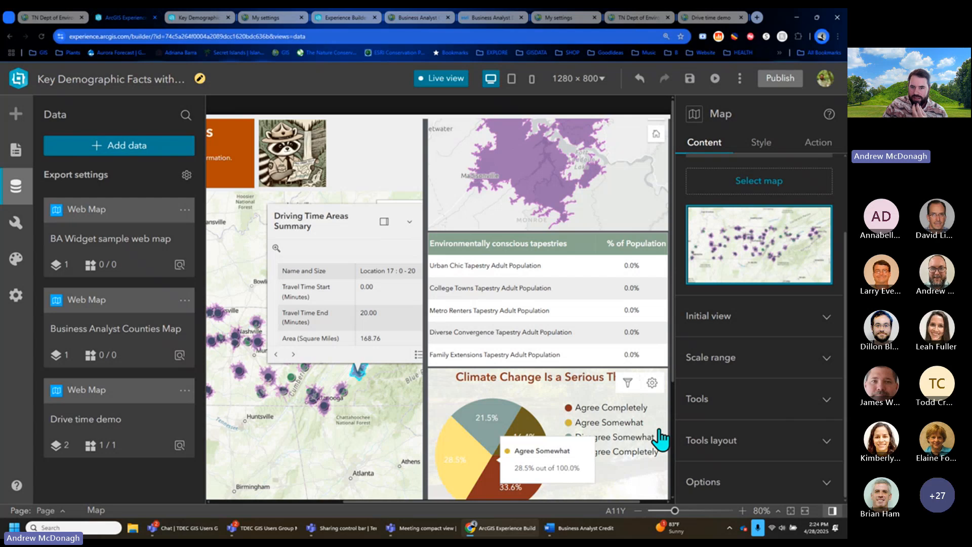
mouse_move(654, 350)
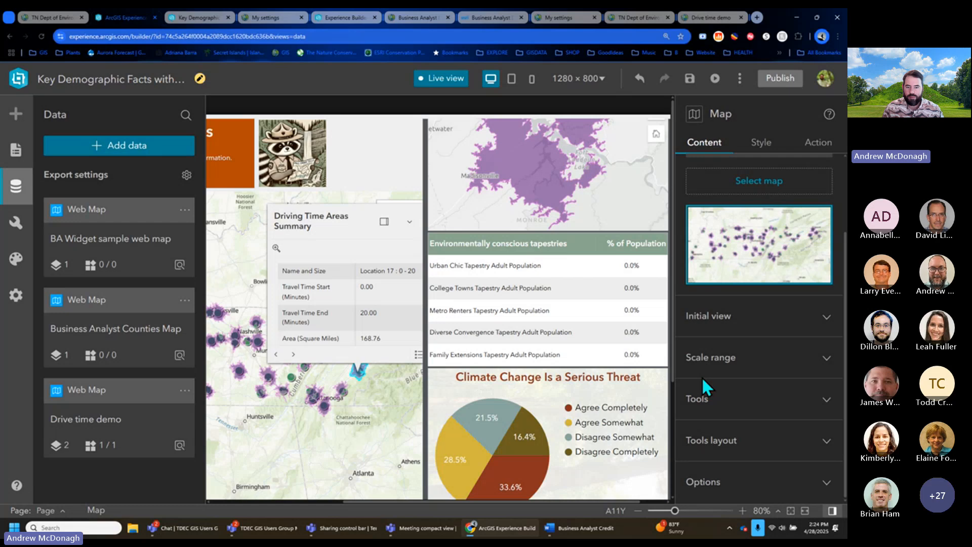
scroll(597, 379, "down", 2)
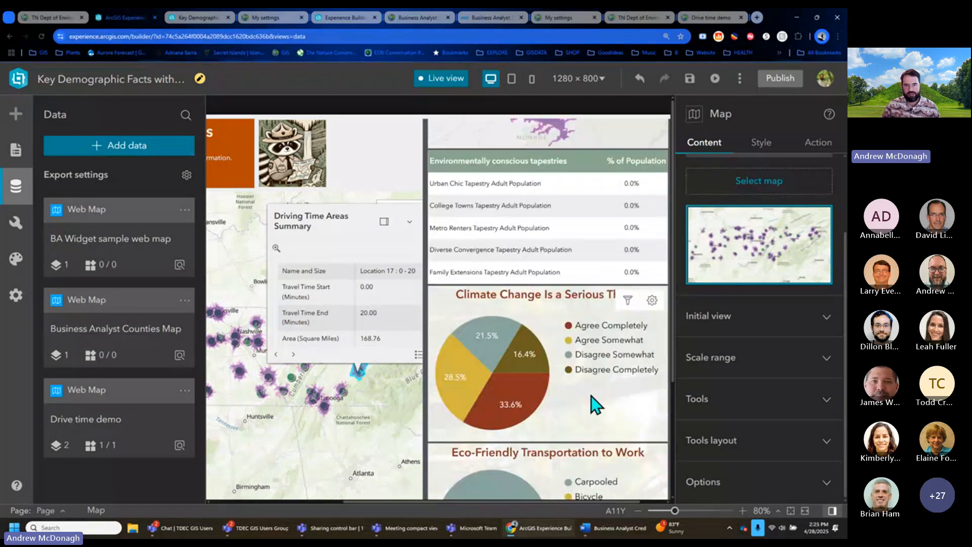
mouse_move(533, 400)
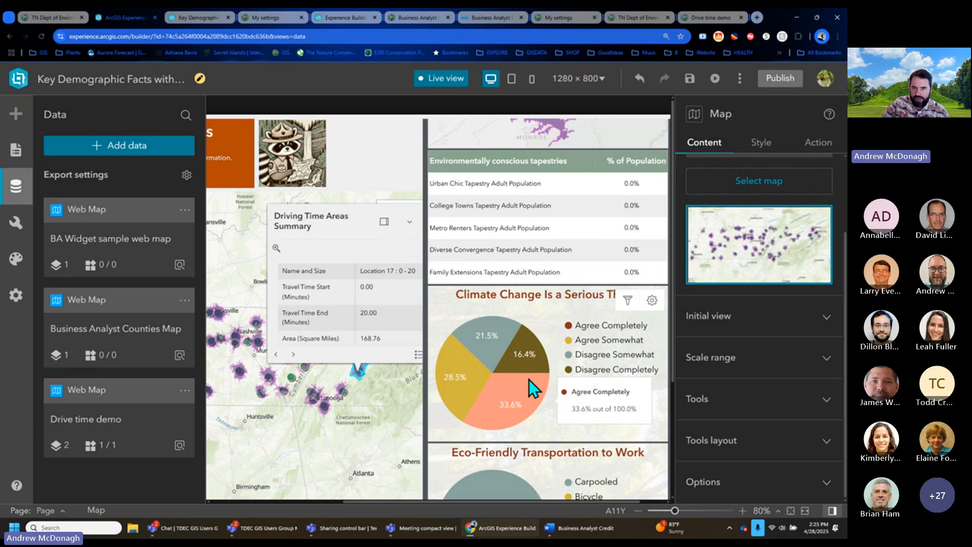
scroll(531, 375, "up", 3)
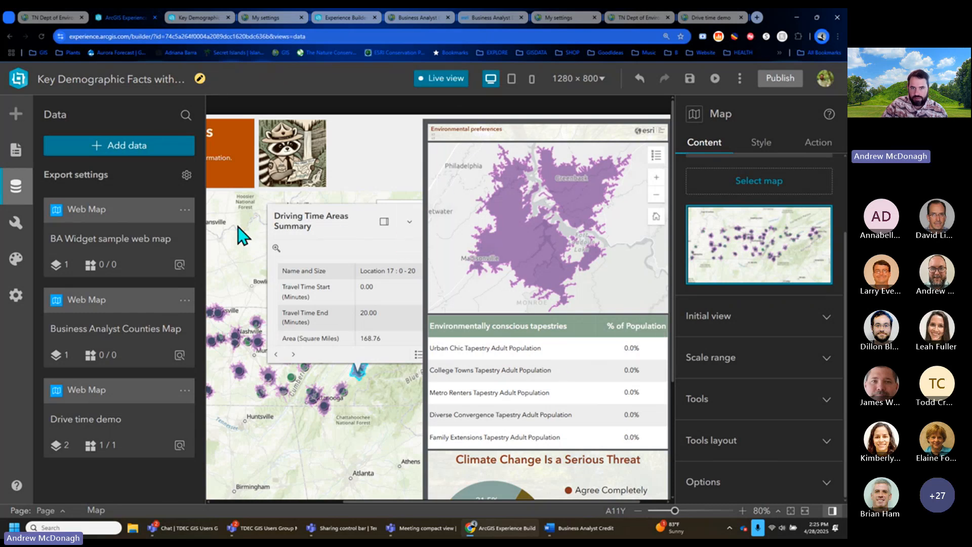
left_click(441, 83)
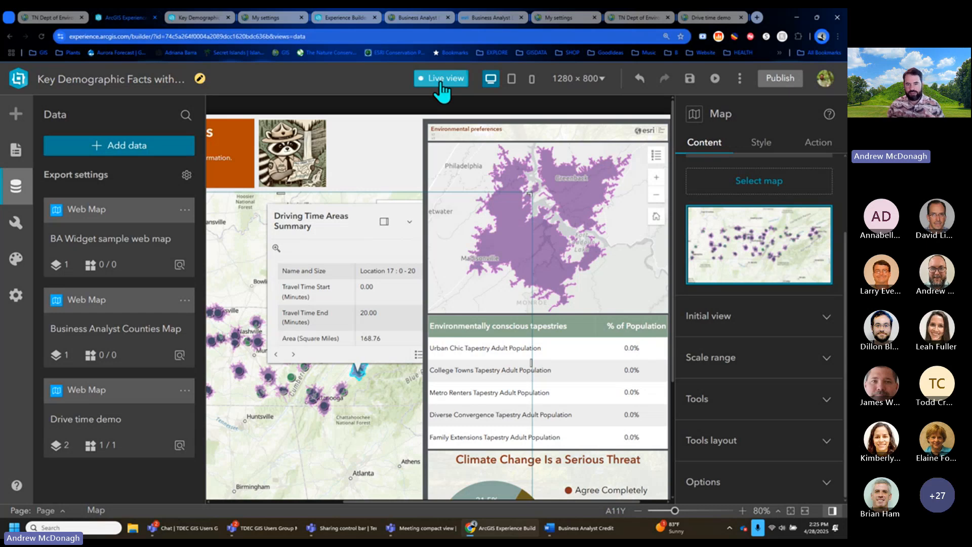
left_click(441, 81)
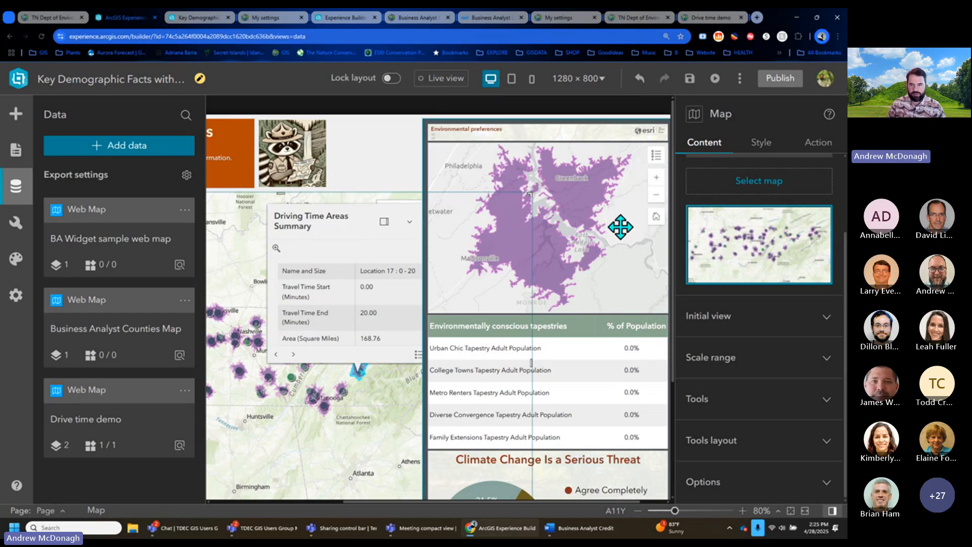